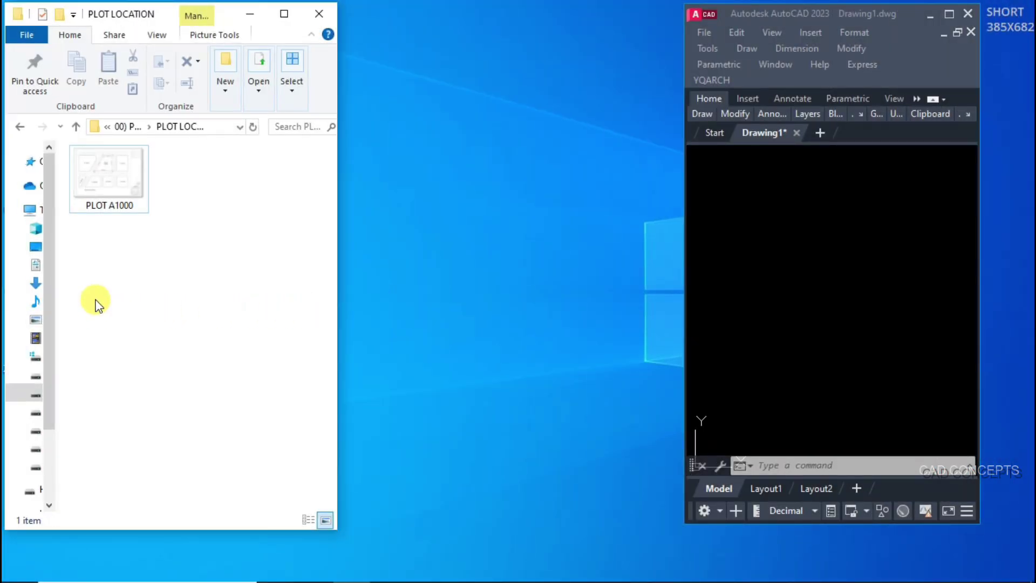
Bring up the context menu of the PLOT A1000 image in the PLOT LOCATION folder.
right_click(96, 177)
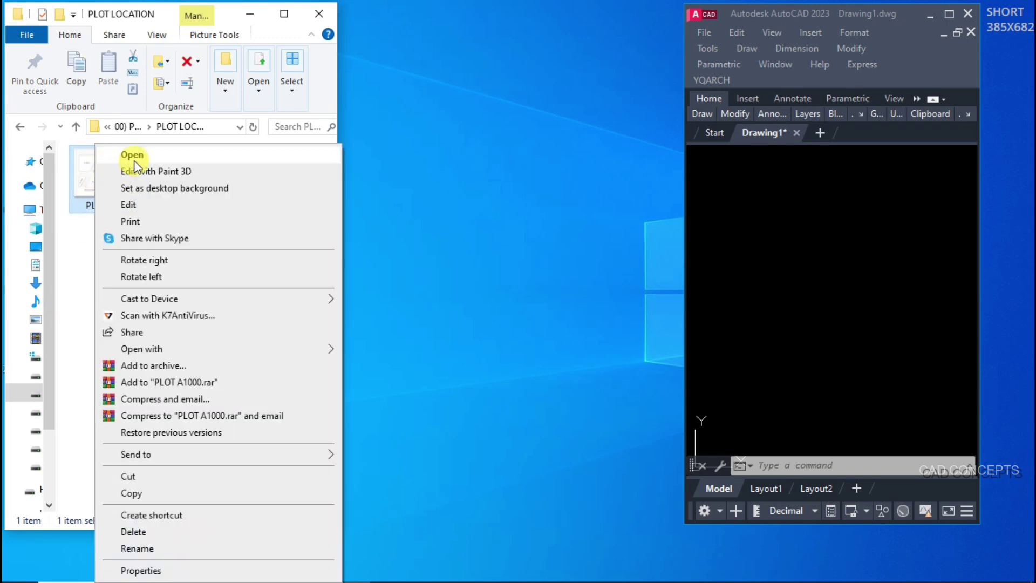
View PLOT A1000.png in Photos, zoomed in twice and panned to show the whole plot outline.
click(133, 155)
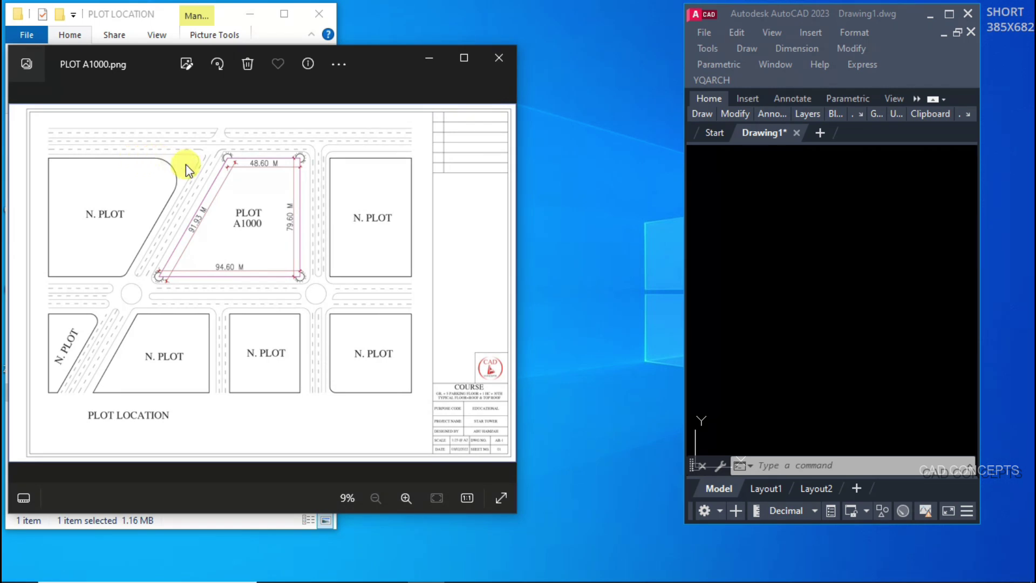
click(406, 497)
click(406, 498)
drag(221, 191, 284, 372)
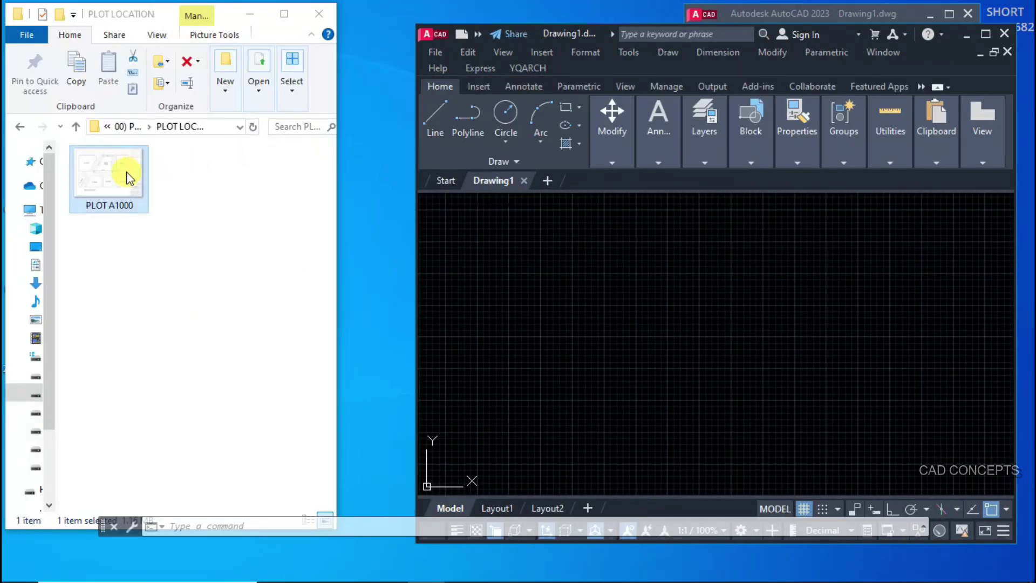
Attach the PLOT A1000 image to the drawing at the default scale with Ortho on.
drag(104, 178, 509, 358)
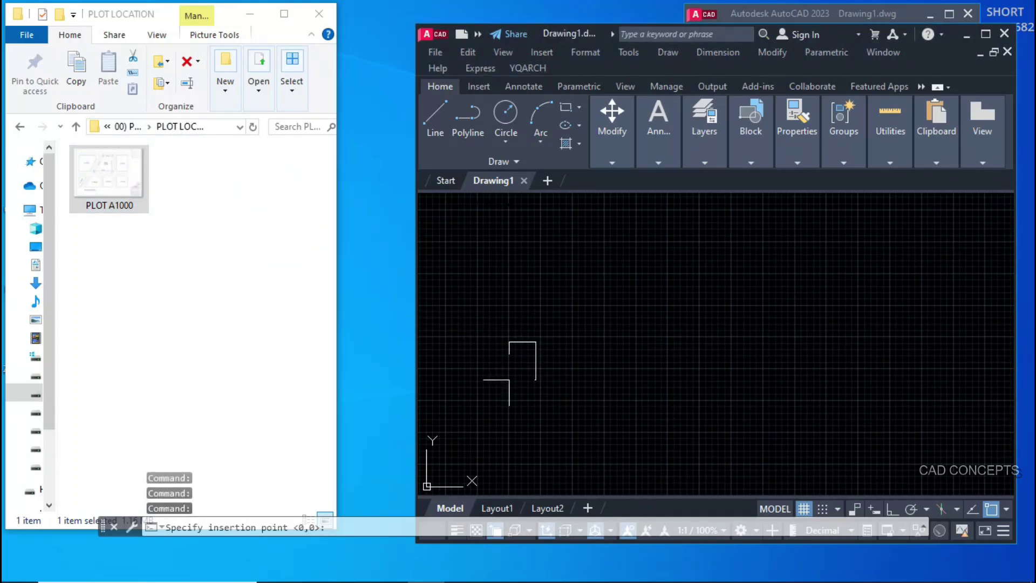
click(509, 379)
key(F8)
click(554, 380)
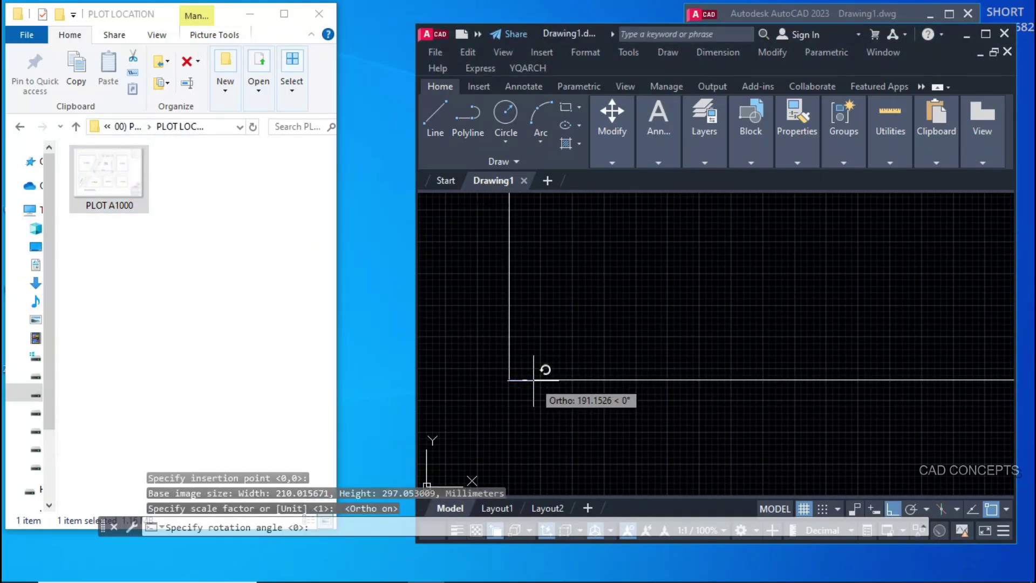
click(521, 382)
Start scaling the image with SC, using its corner as the base point.
click(522, 380)
text(SC)
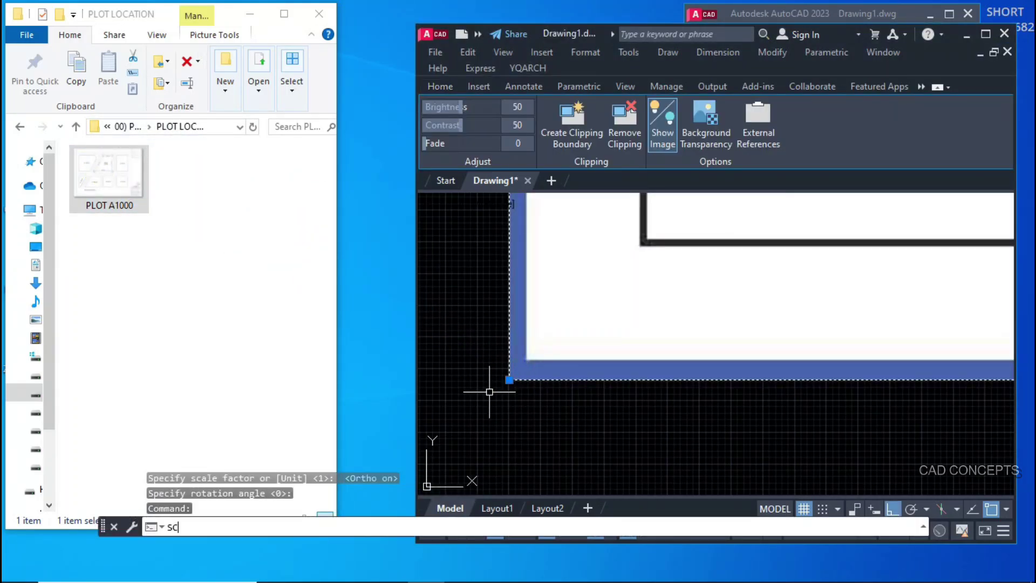
key(Return)
click(509, 380)
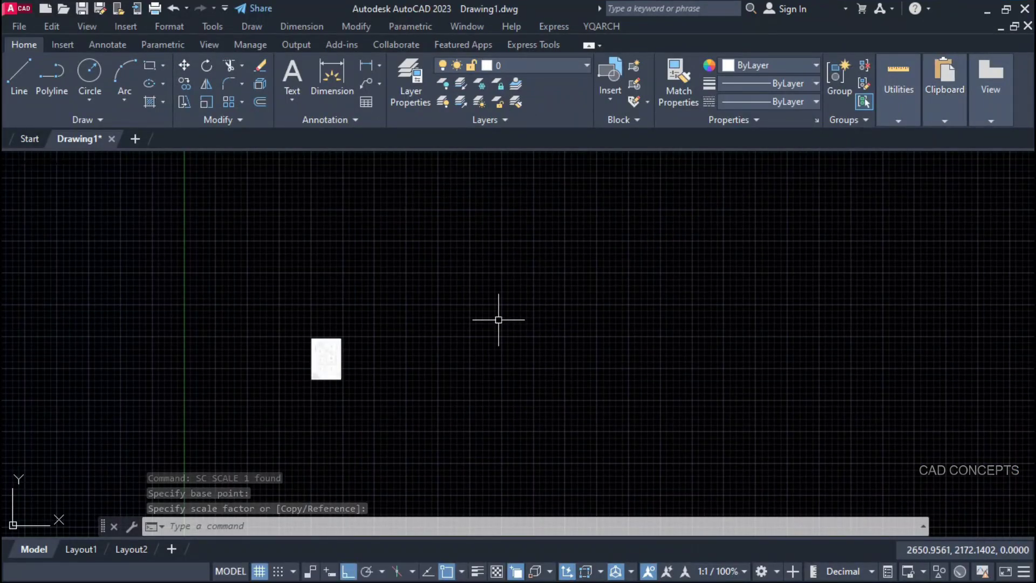
Rotate the image 90° about its right edge with RO into landscape.
scroll(315, 356, up, 8)
click(433, 371)
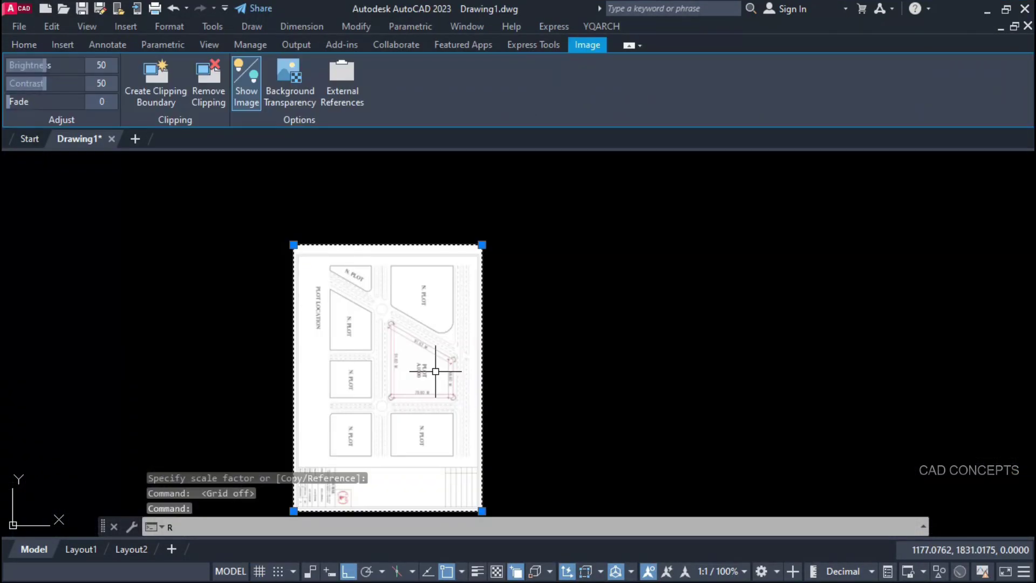
text(RO)
key(Return)
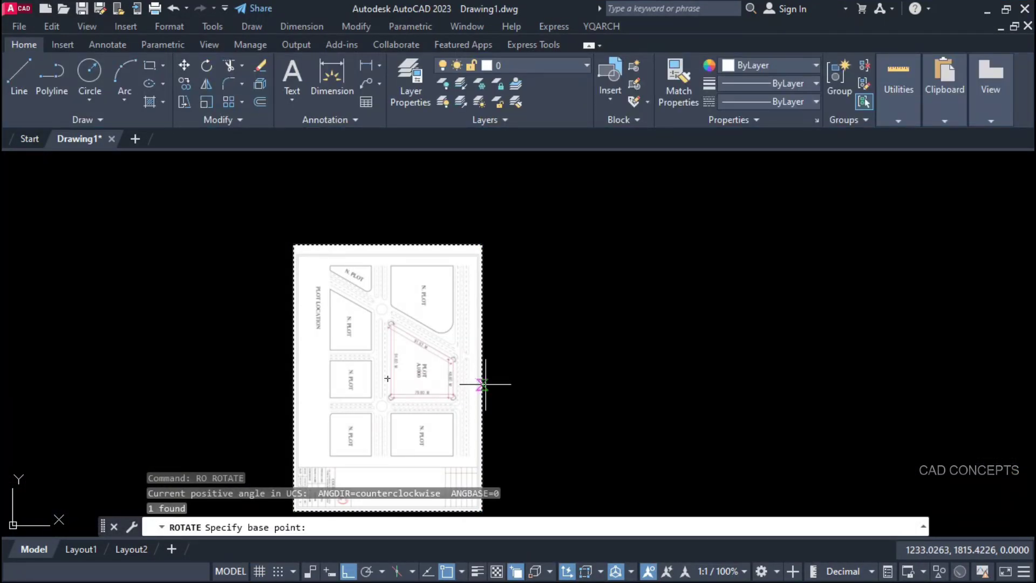
click(482, 372)
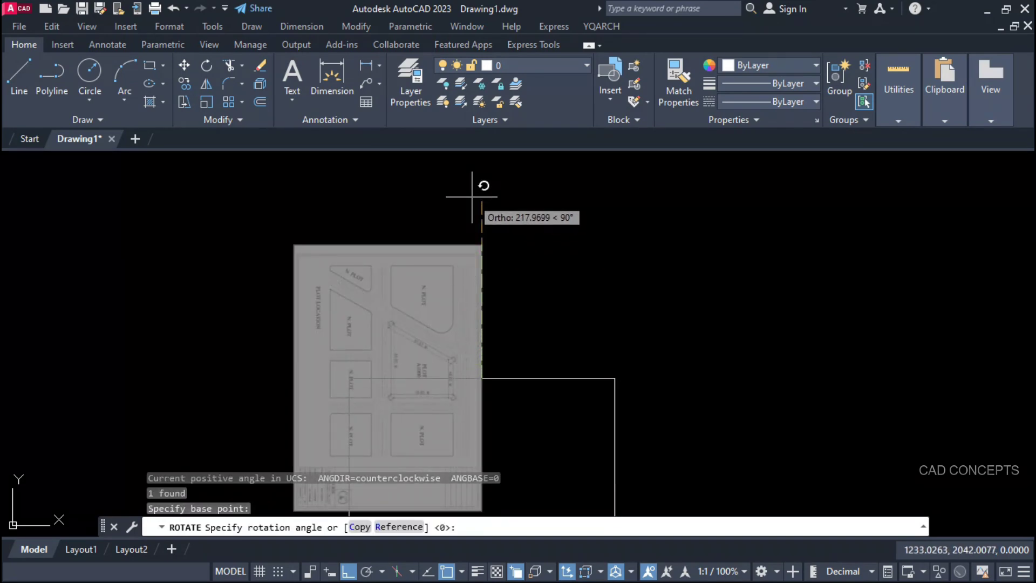
click(483, 185)
Pan and zoom over plot A1000 to read its dimensions, then cancel the active command.
middle_drag(474, 443, 474, 313)
scroll(466, 307, up, 2)
scroll(467, 307, up, 5)
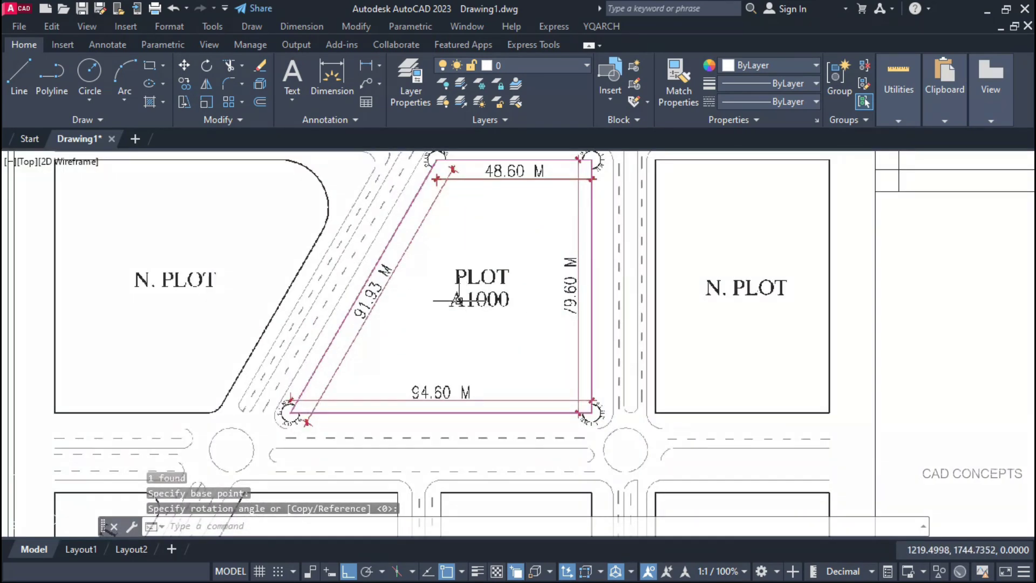
scroll(454, 295, down, 3)
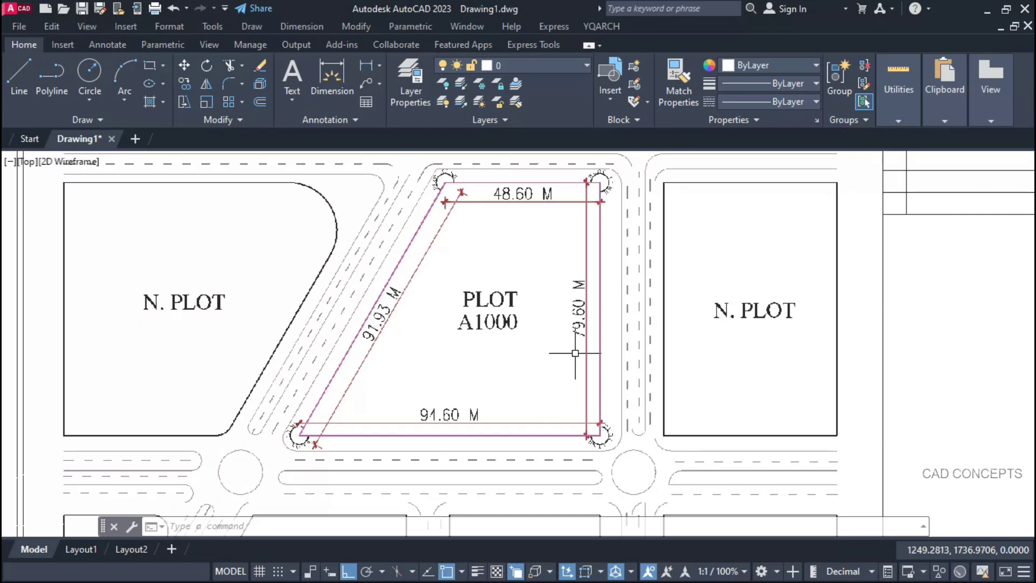
scroll(581, 327, up, 3)
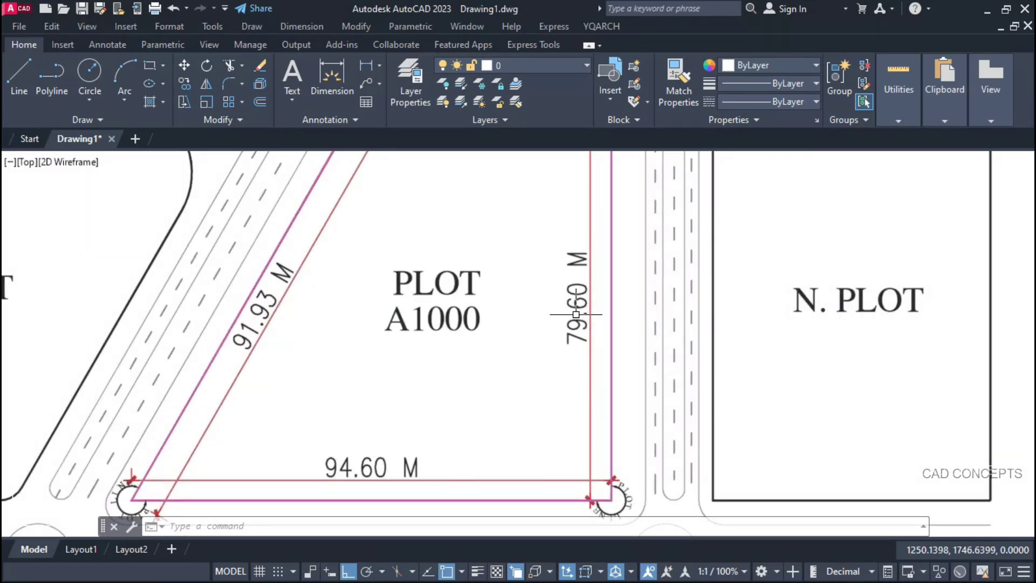
scroll(577, 312, down, 5)
key(Escape)
key(Escape)
Clip the image with ICL to a new rectangular boundary around plot A1000.
click(555, 205)
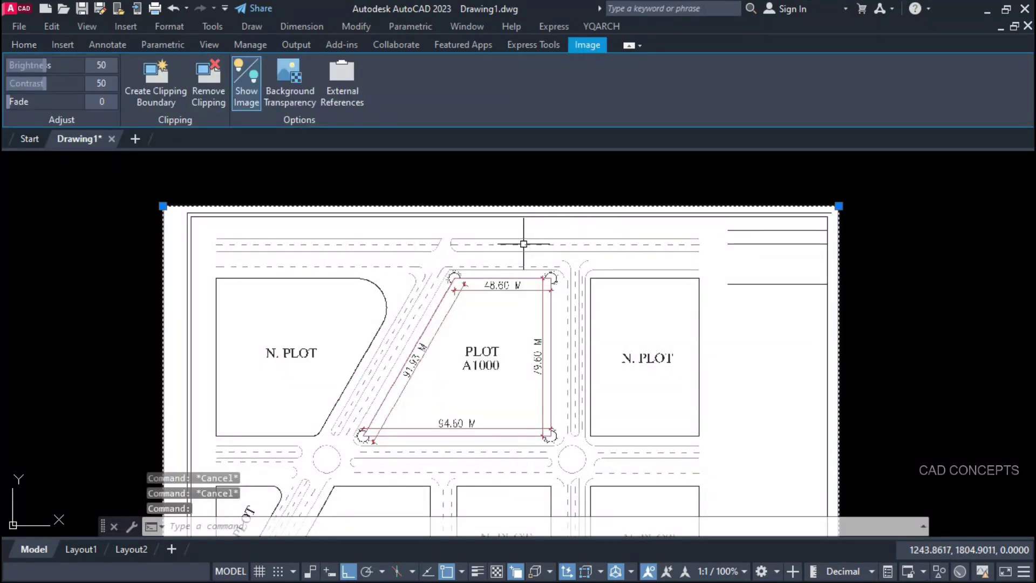
text(ICL)
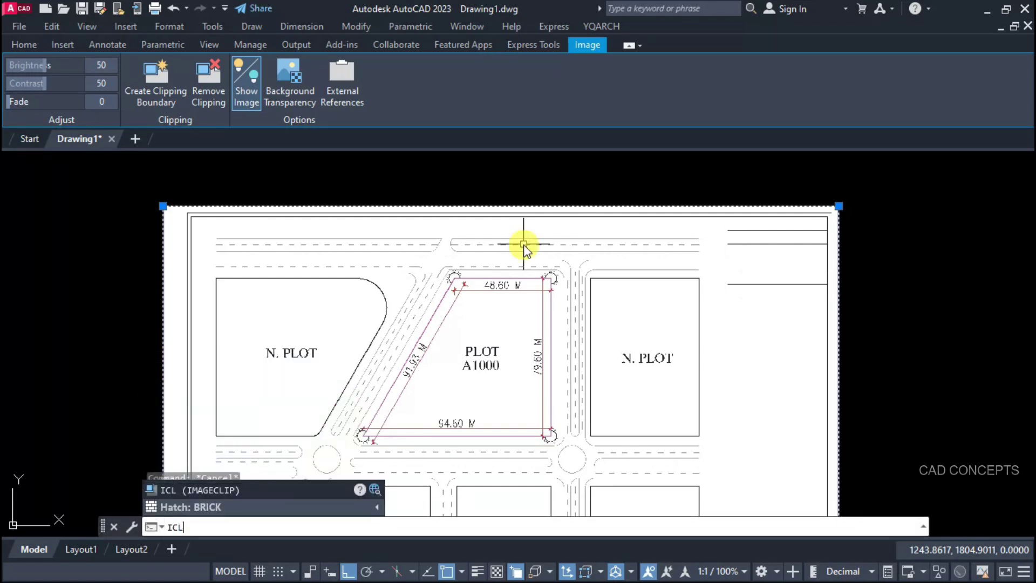
key(Return)
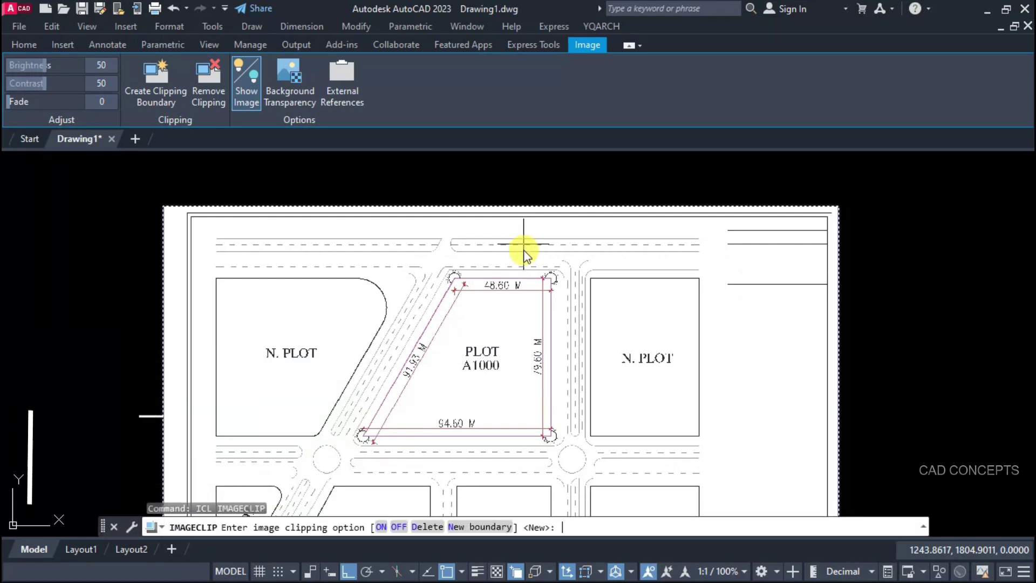
click(462, 527)
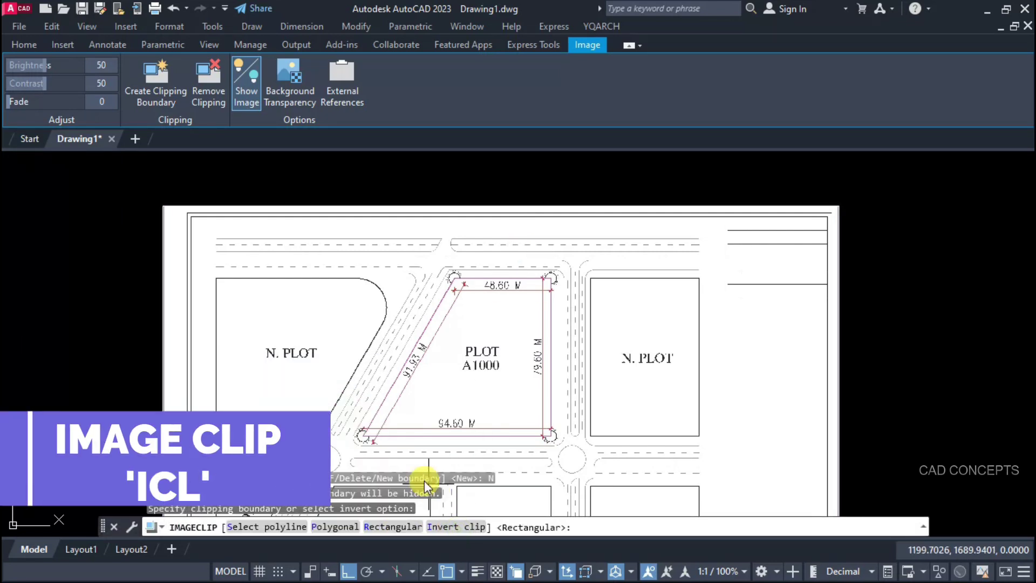
click(347, 454)
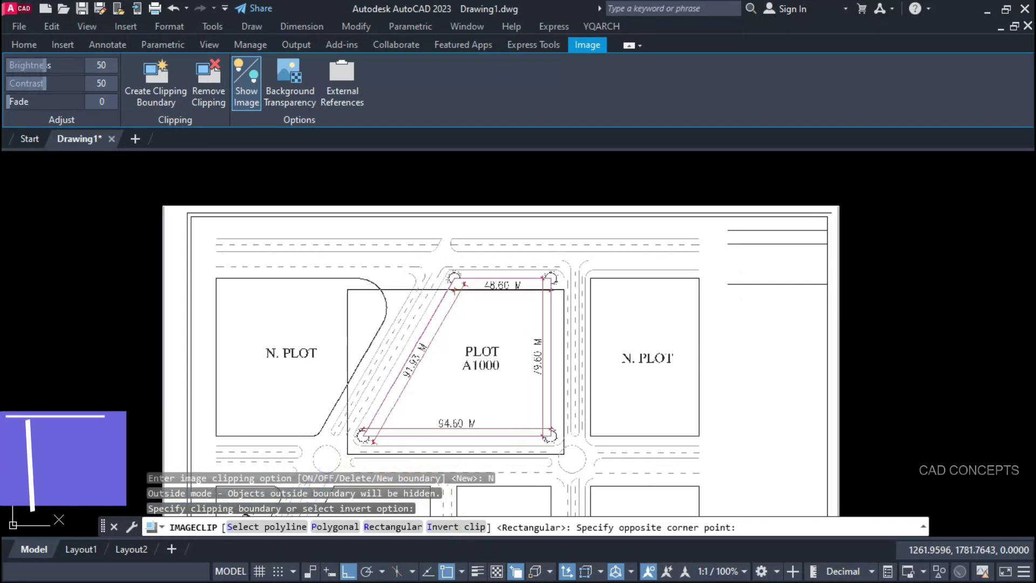
click(579, 259)
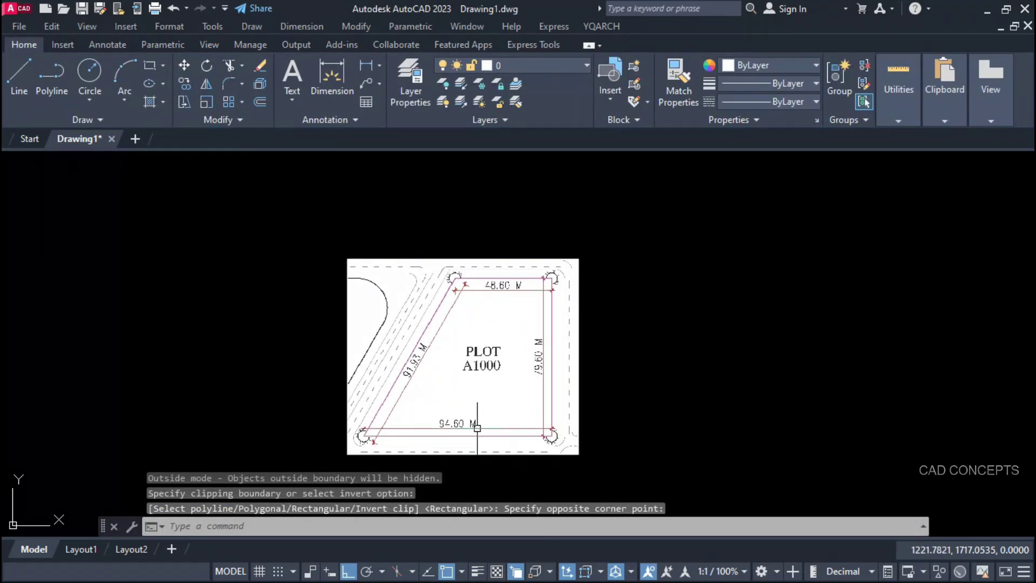
Shift the clipped plot left and switch the YQArch drawing units from mm to cm.
scroll(486, 389, up, 2)
middle_drag(484, 361, 518, 386)
middle_drag(813, 365, 567, 366)
text(YQUNTI)
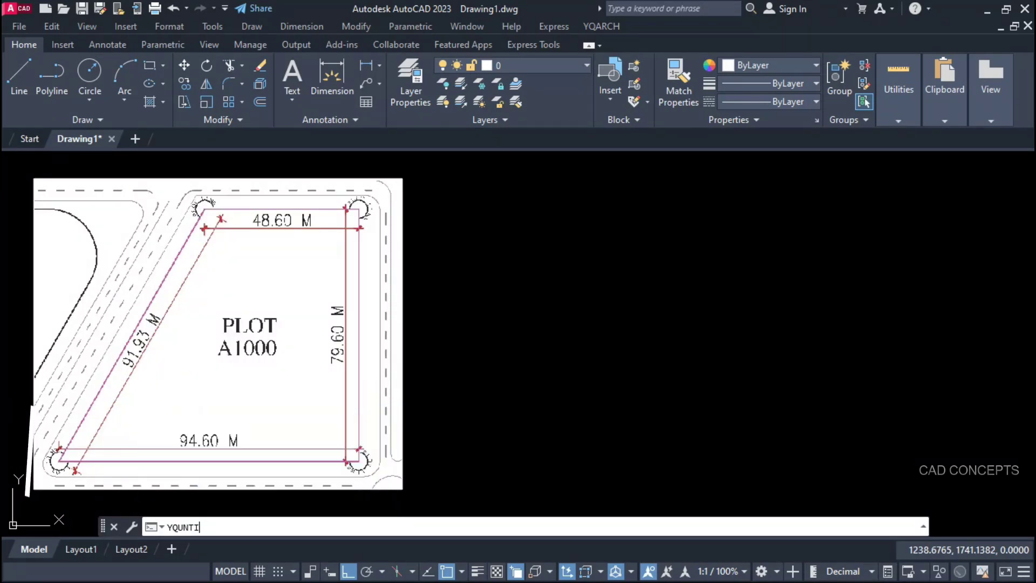
key(Return)
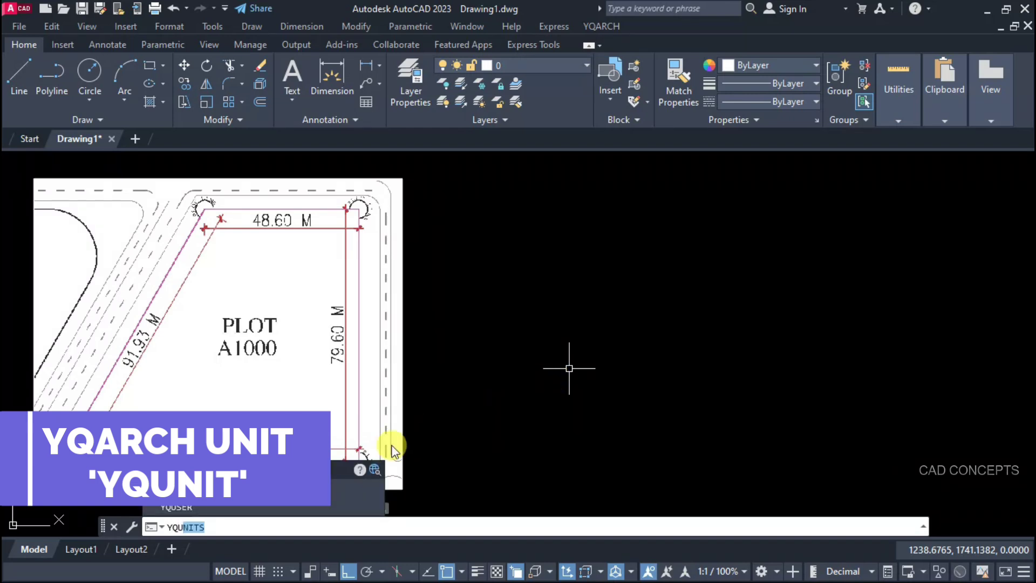
text(YQU)
key(Return)
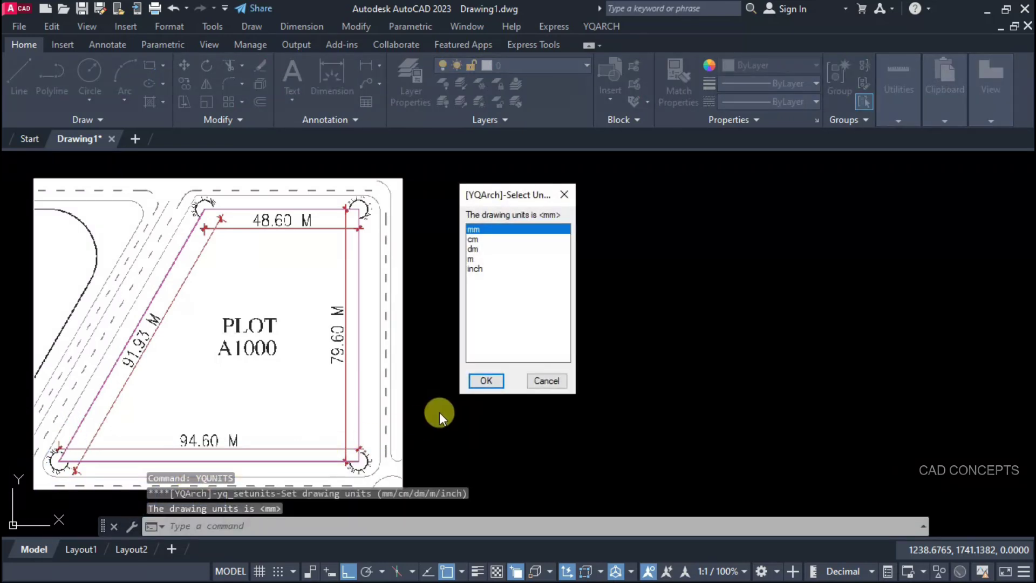
click(484, 239)
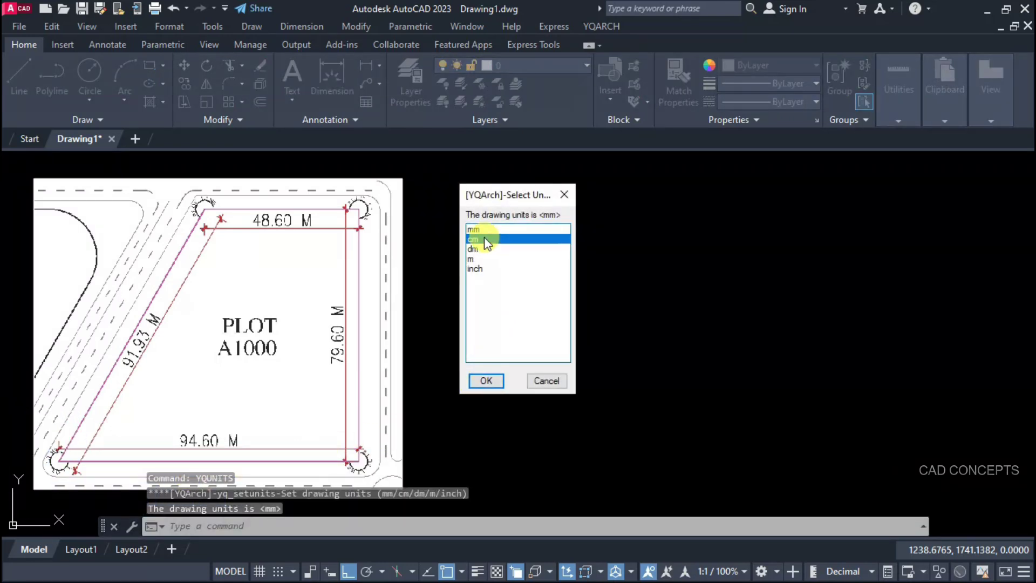
click(485, 382)
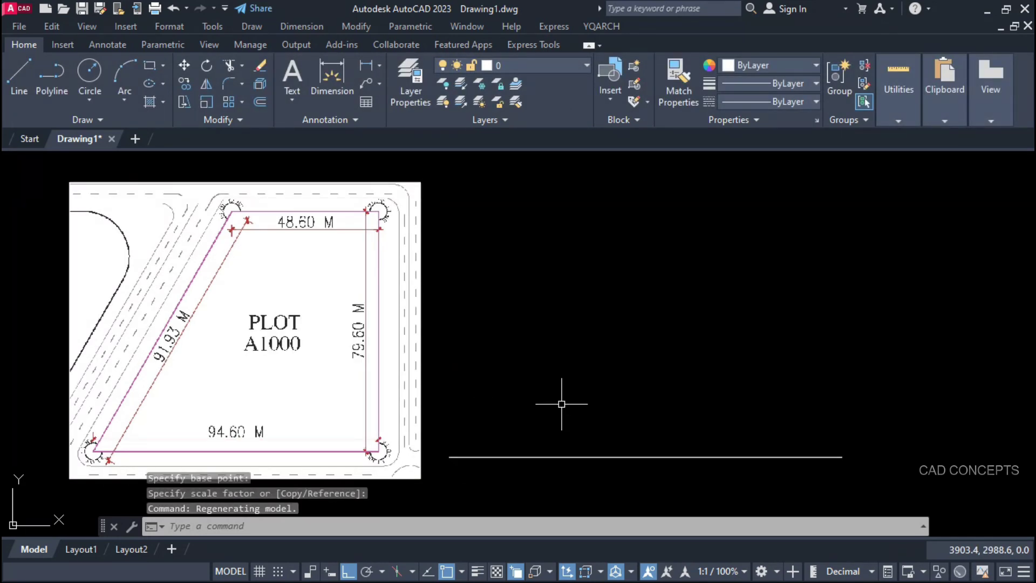
Draw a 79.60 vertical line from the horizontal line's right end, then window-select it.
text(l)
key(Return)
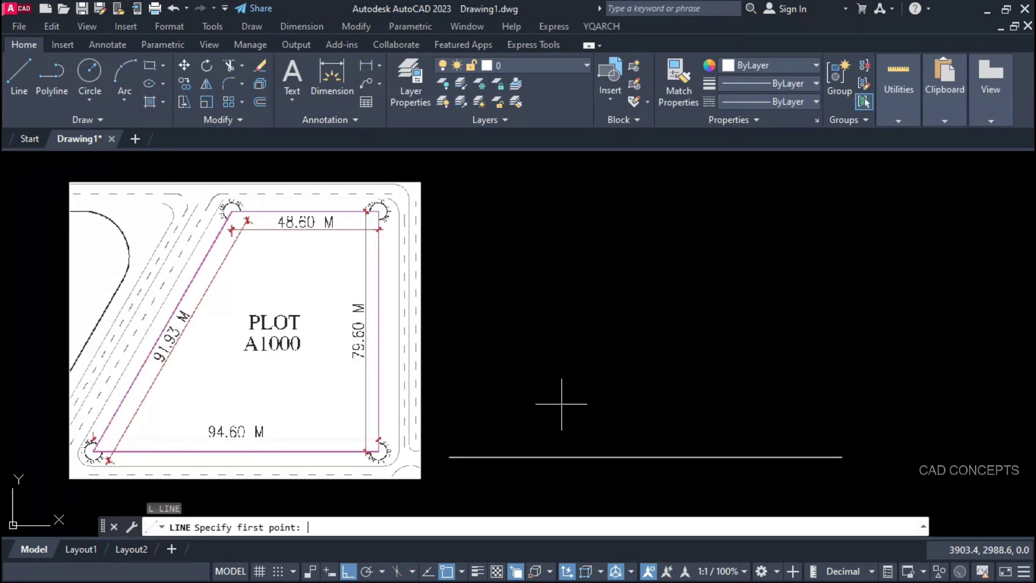
click(842, 455)
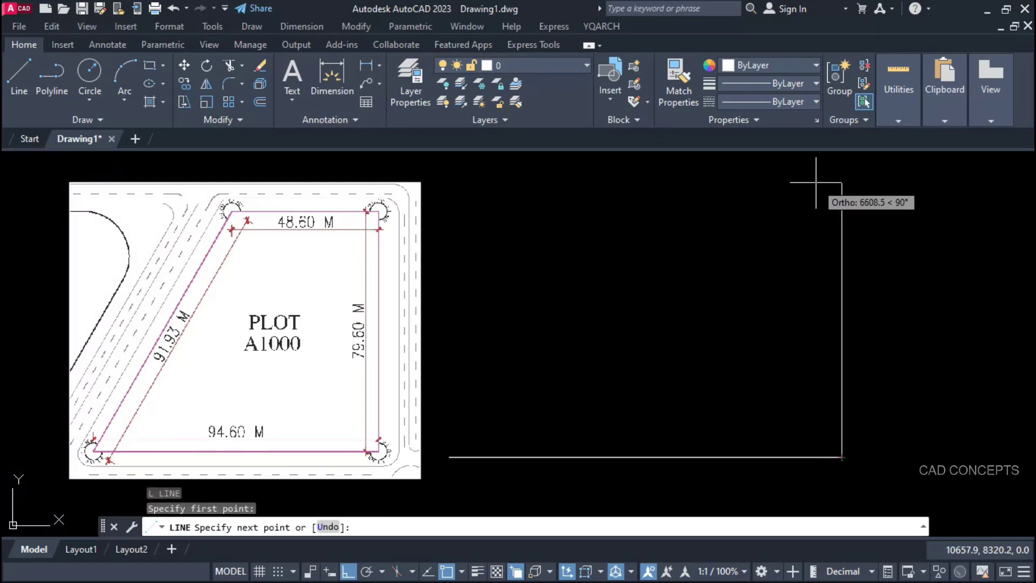
text(79.60)
key(Return)
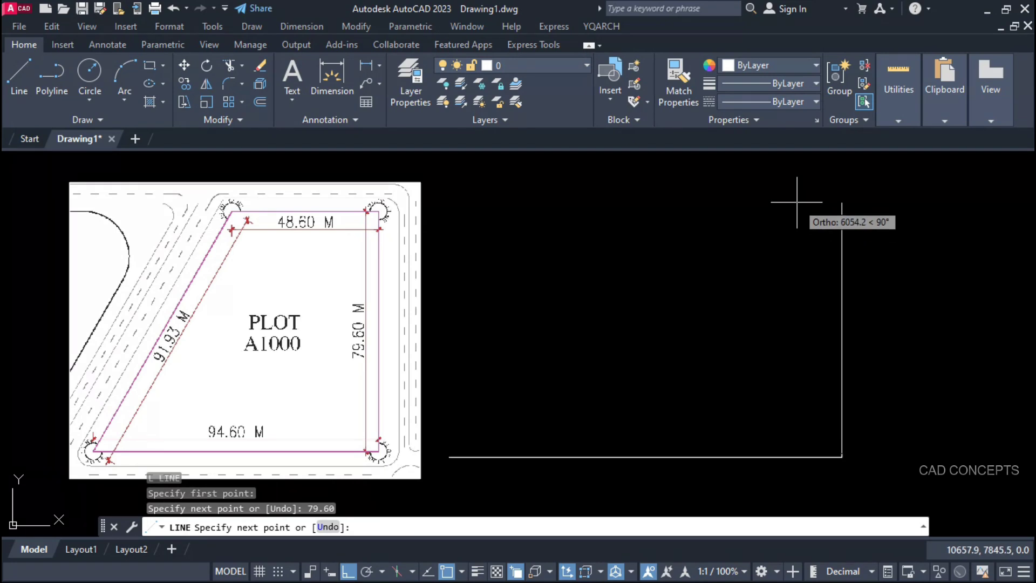
key(Escape)
click(808, 349)
click(867, 458)
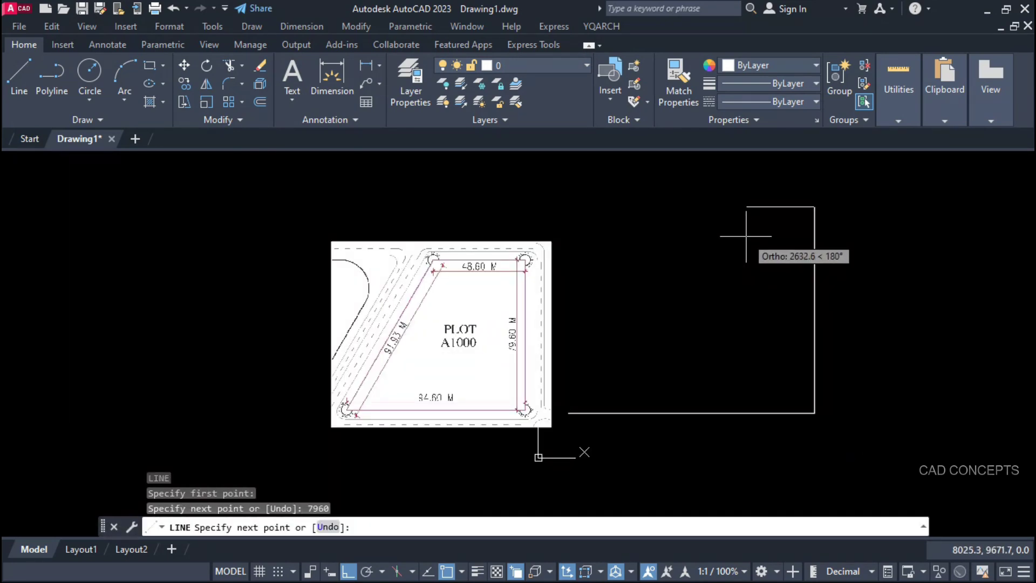
Add the 4860 top edge and slanted closing edge, then window-select the reference image.
scroll(748, 231, up, 2)
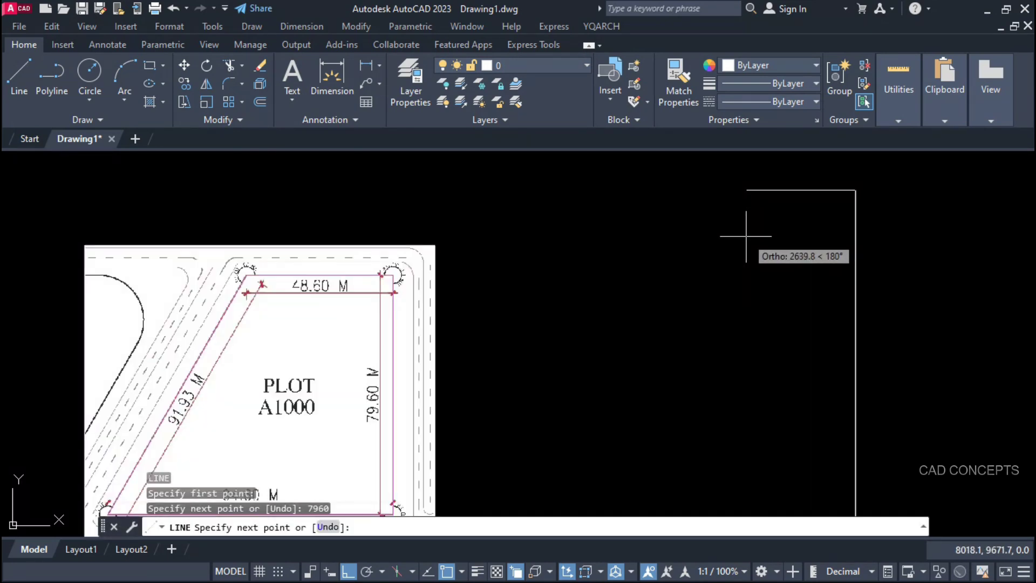
scroll(356, 210, down, 2)
text(486)
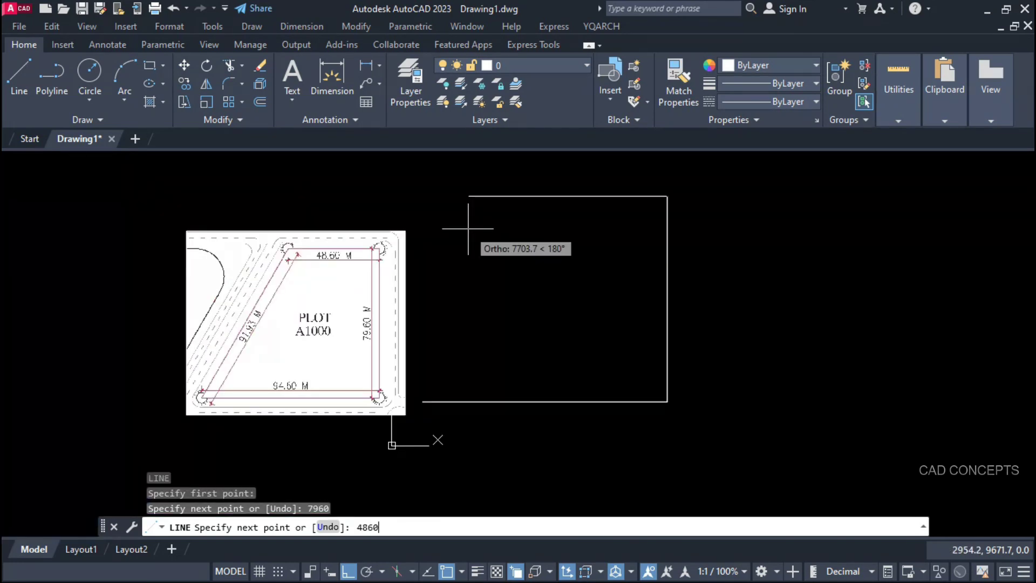
text(0)
key(Return)
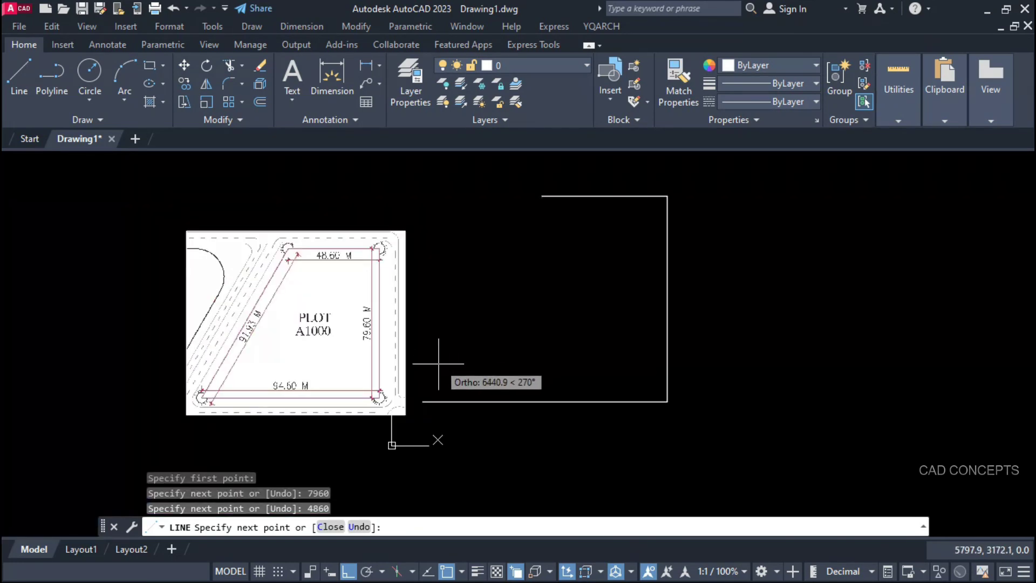
click(423, 402)
key(Escape)
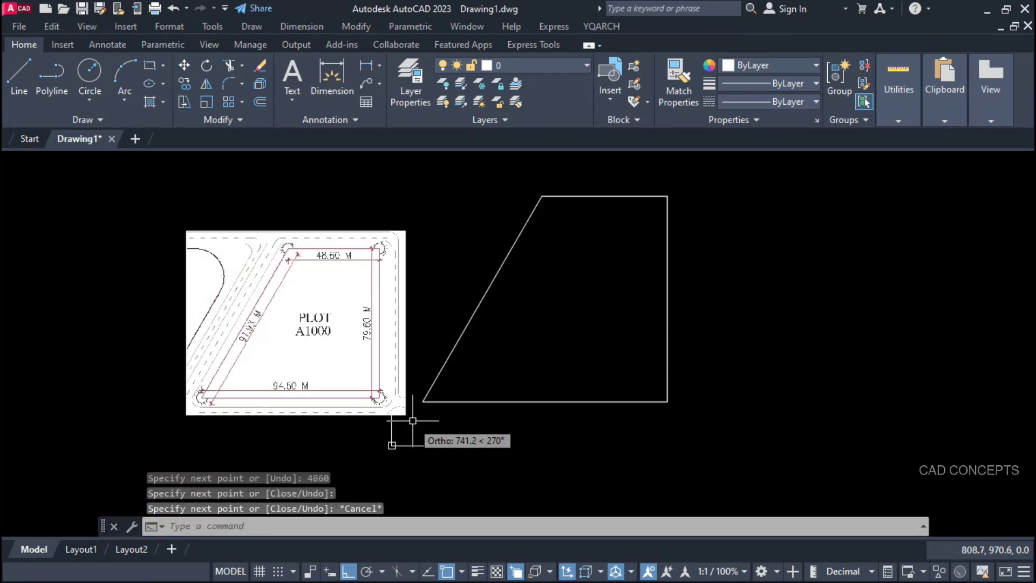
click(426, 299)
click(341, 326)
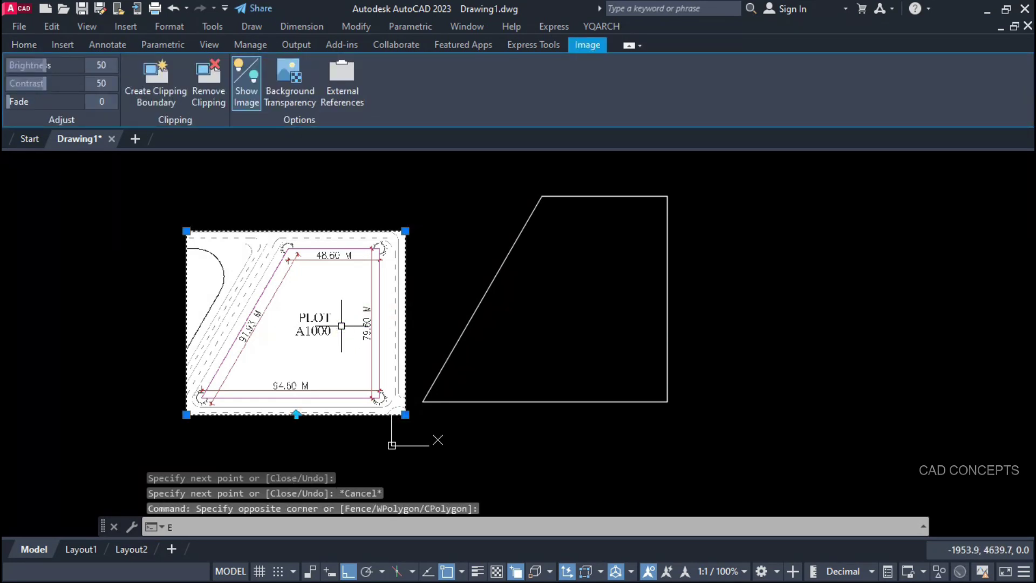
Erase the reference plot image and bring the outline's top edge into view.
text(E)
key(Return)
scroll(589, 303, up, 2)
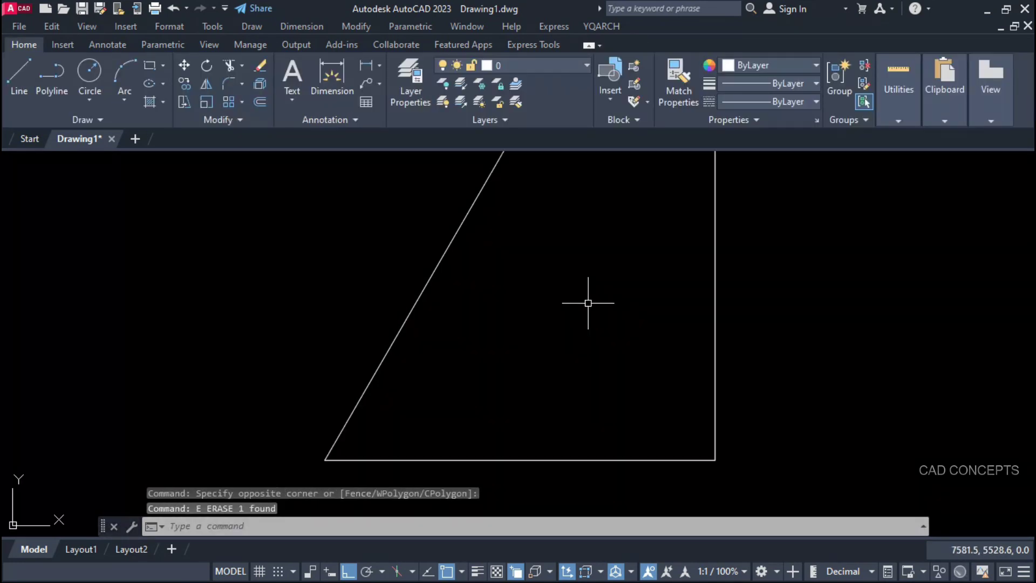
mouse_move(582, 288)
middle_down()
mouse_move(583, 322)
mouse_move(565, 331)
middle_up()
key(Escape)
key(Escape)
key(Escape)
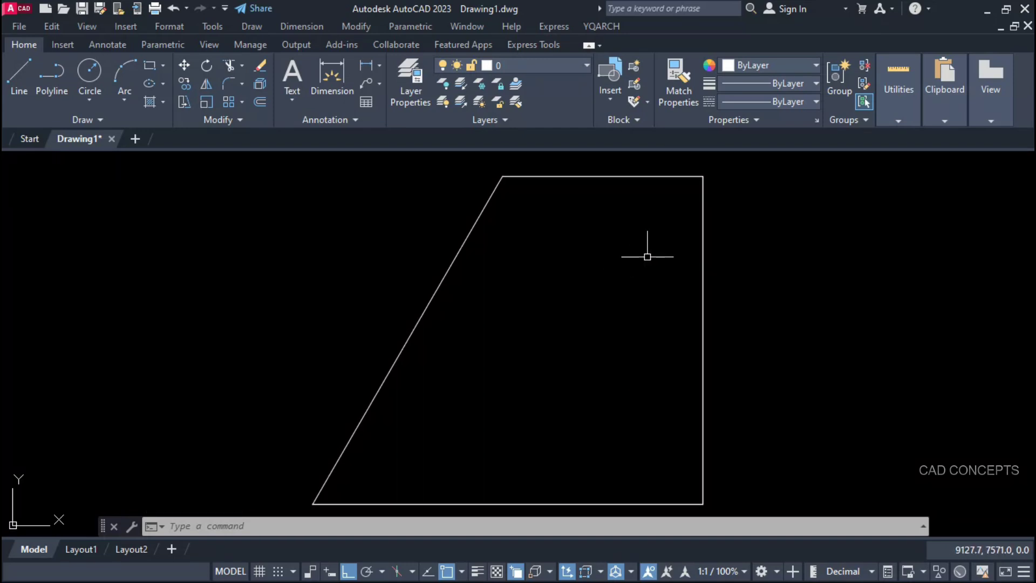
Join the window-selected outline lines into one polyline and confirm it's a single object.
click(714, 176)
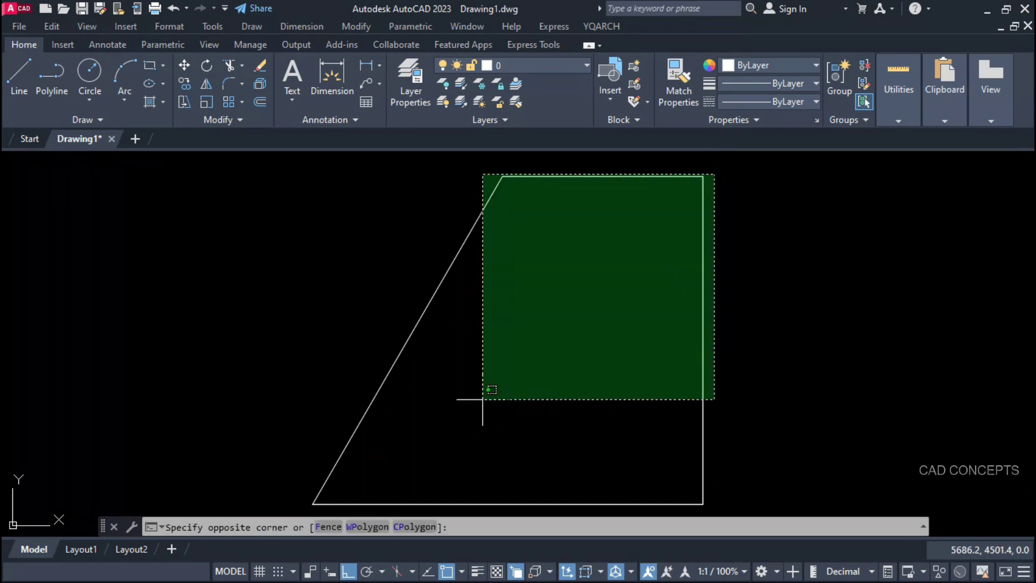
click(289, 504)
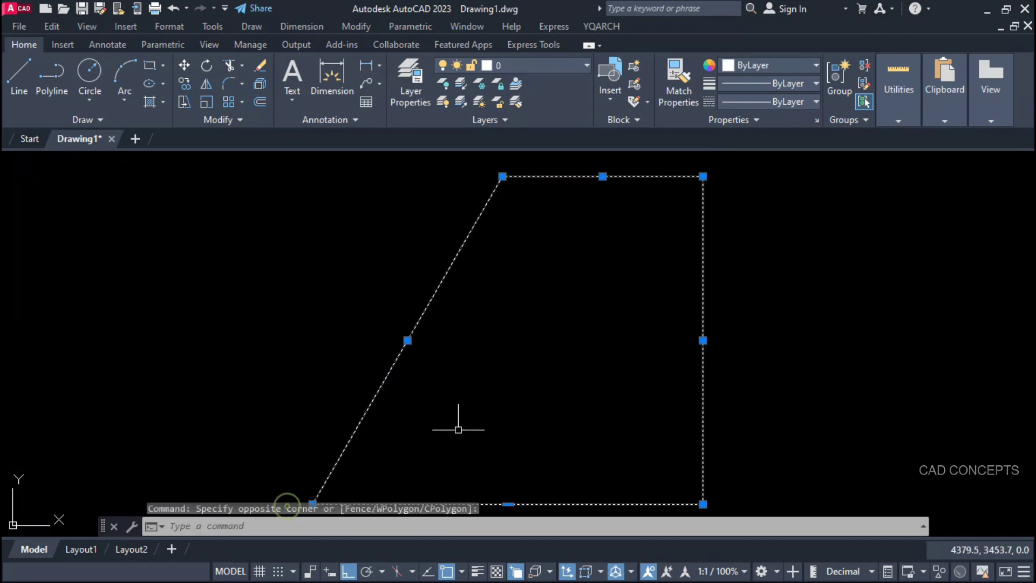
key(Return)
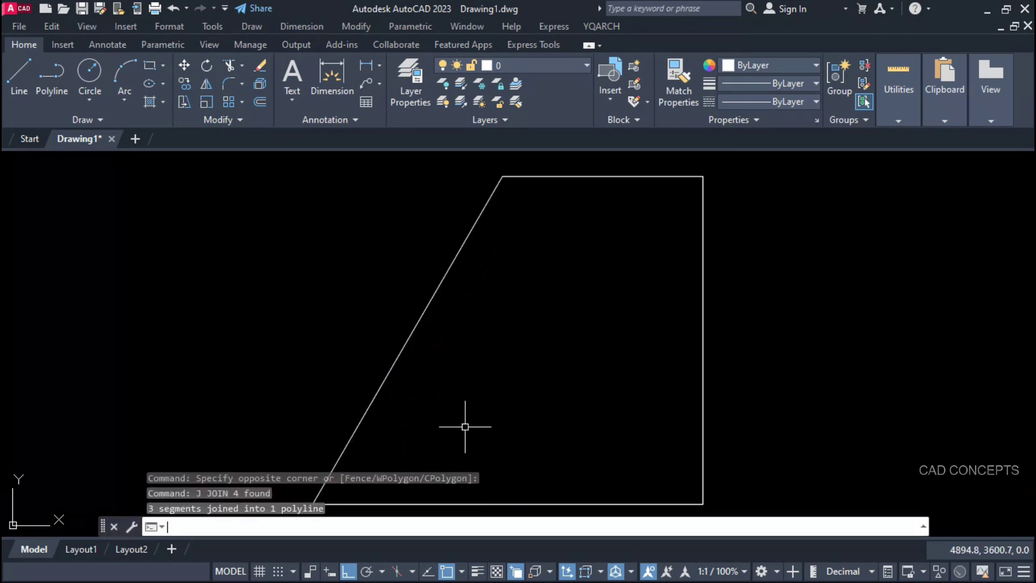
click(439, 287)
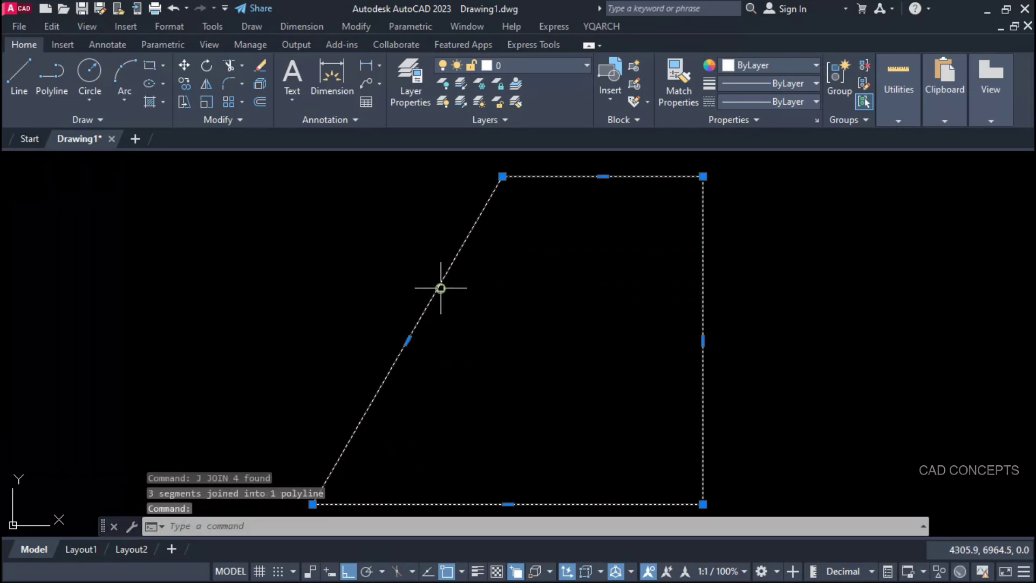
key(Escape)
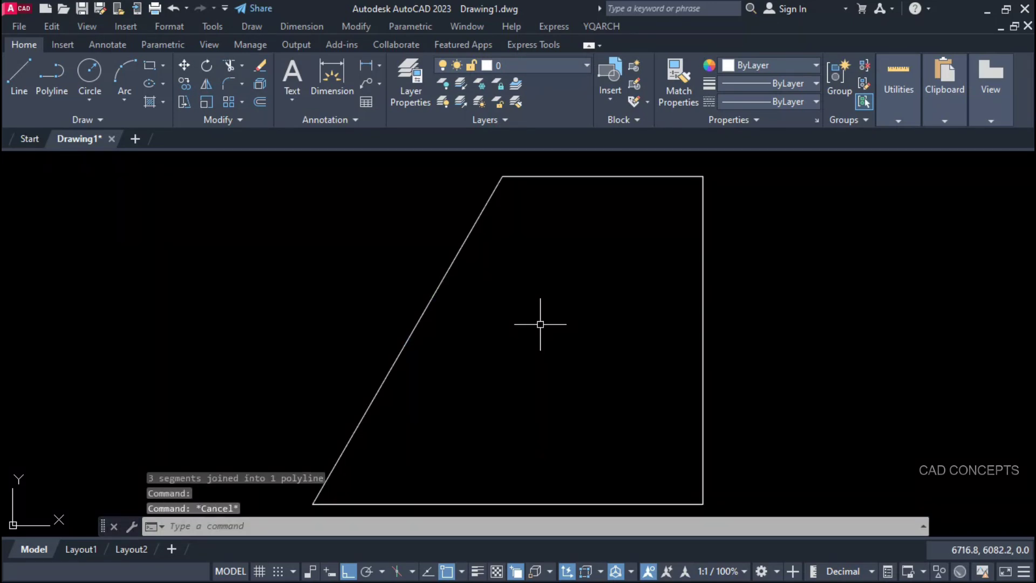
click(433, 503)
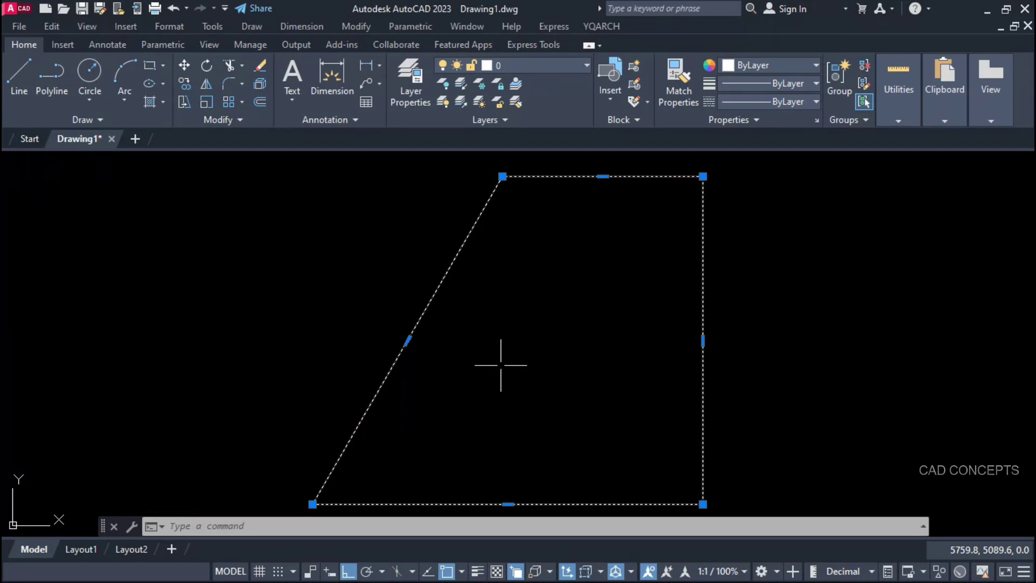
Create a new layer named PLOT with magenta colour using ERN.
key(Escape)
text(ERN)
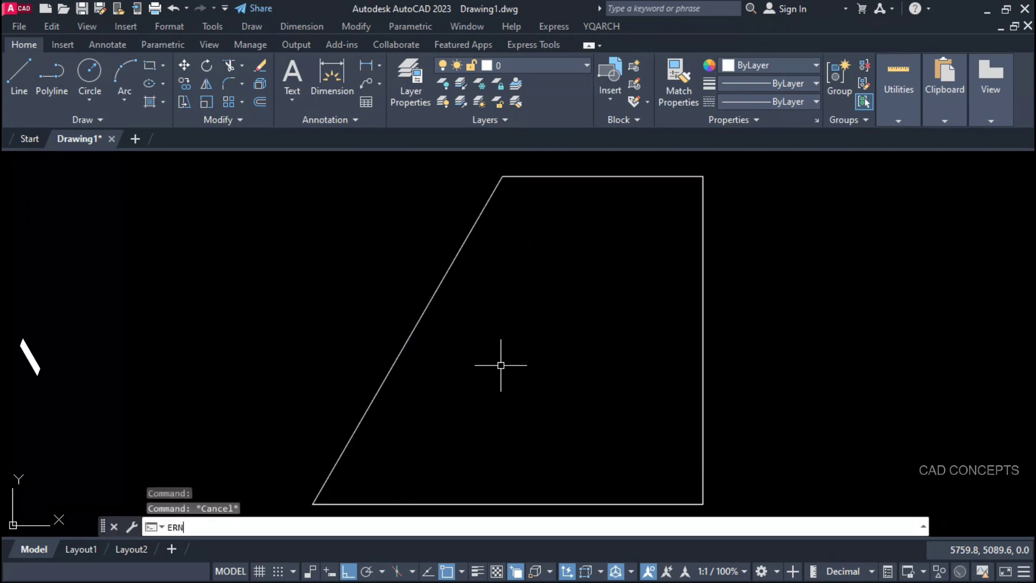
key(Return)
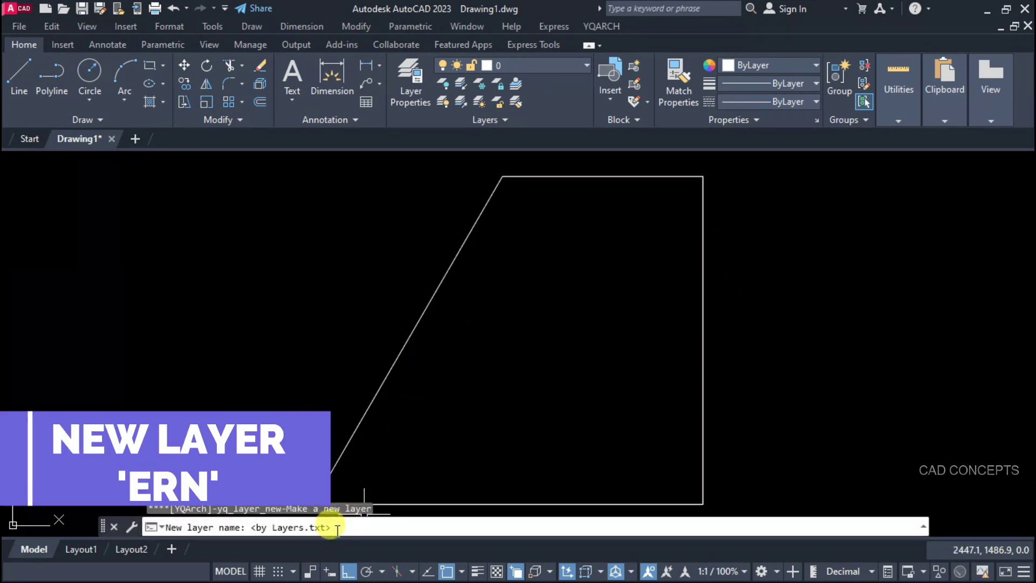
text(PLOT)
key(Return)
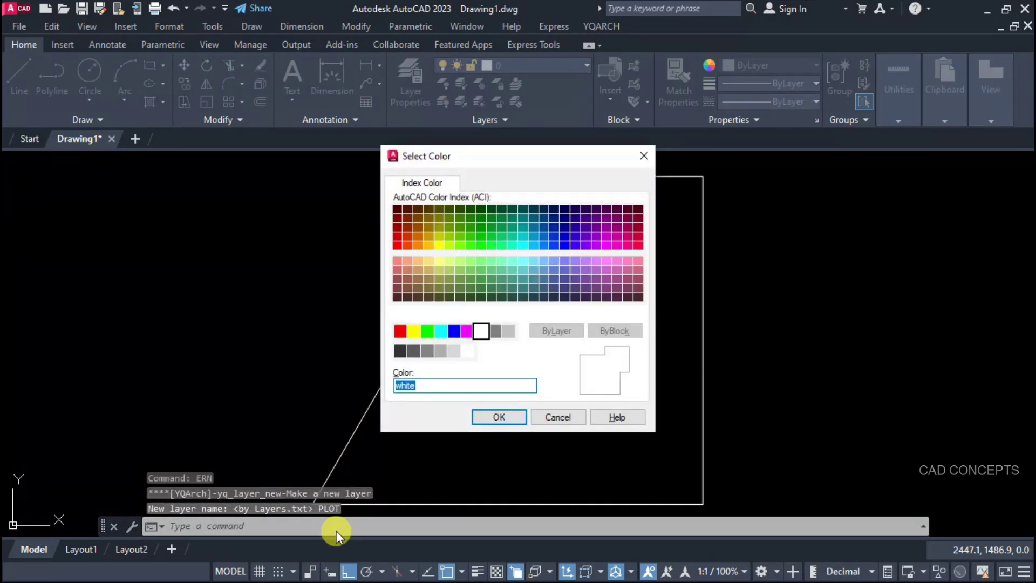
click(468, 331)
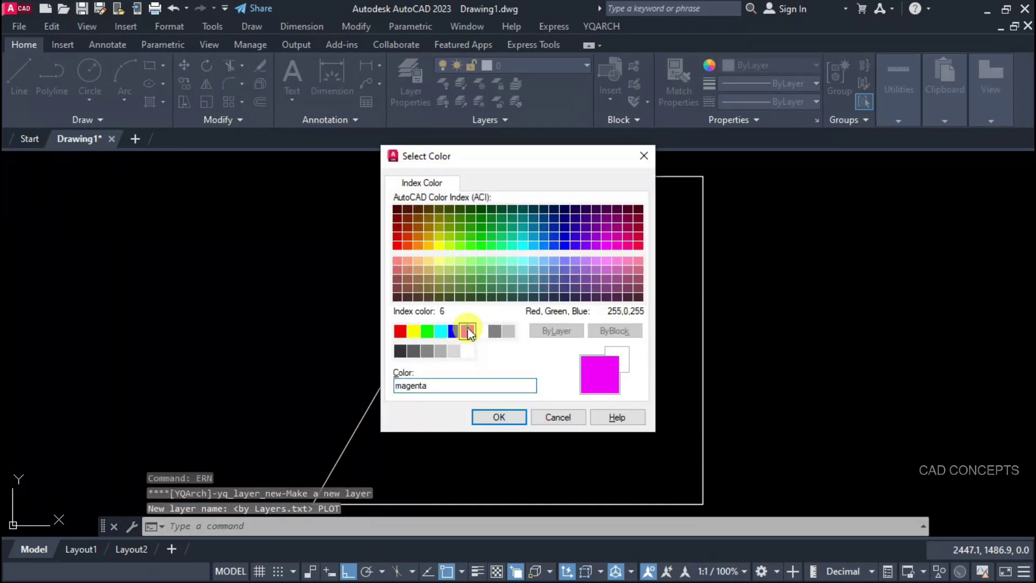
click(499, 417)
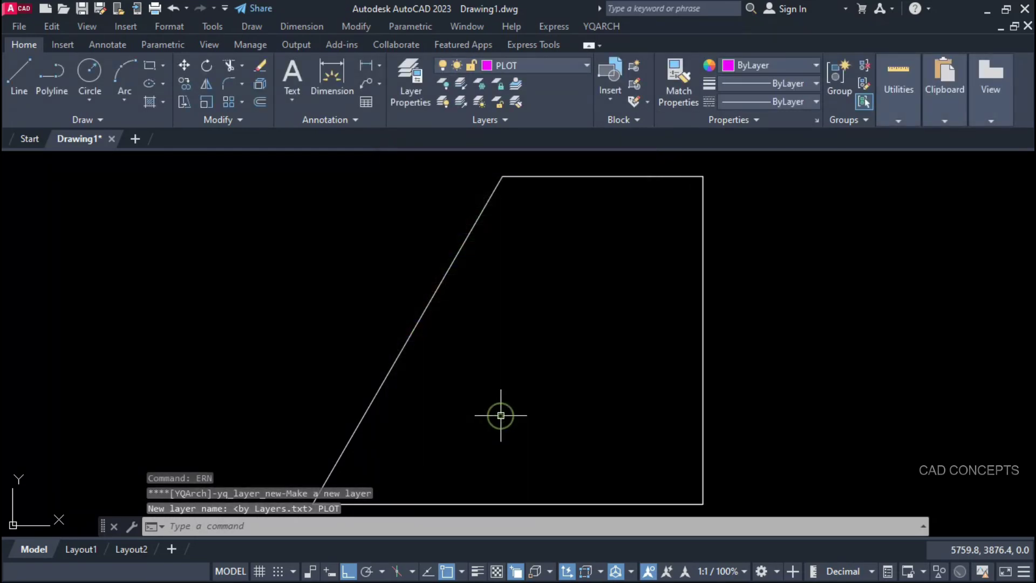
Move the plot outline polyline onto layer PLOT.
click(554, 176)
click(558, 66)
click(506, 105)
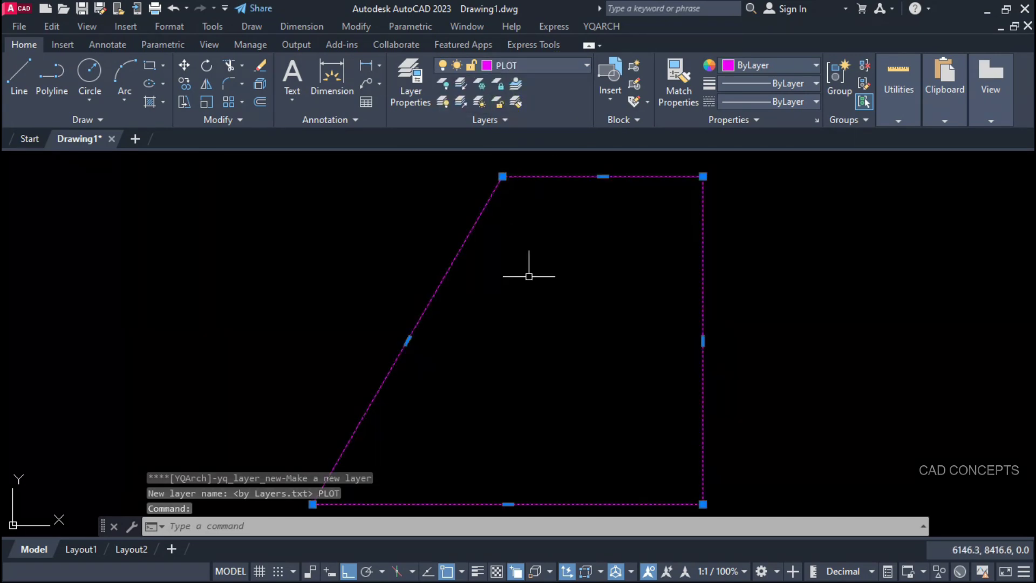
key(Escape)
key(Escape)
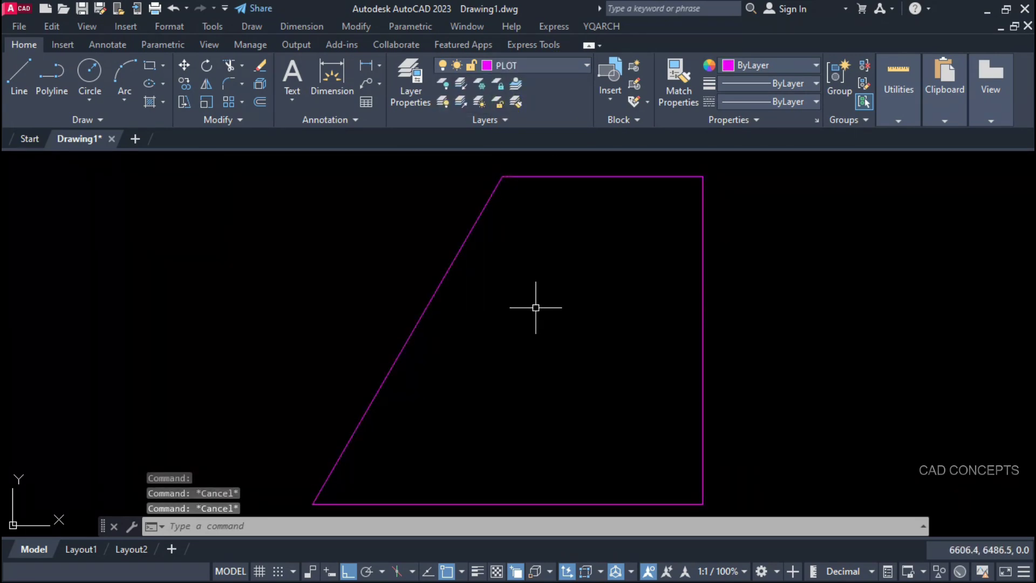
Dimension every side of the outline polyline with DDSS using its dimension settings.
text(DDSS)
key(Return)
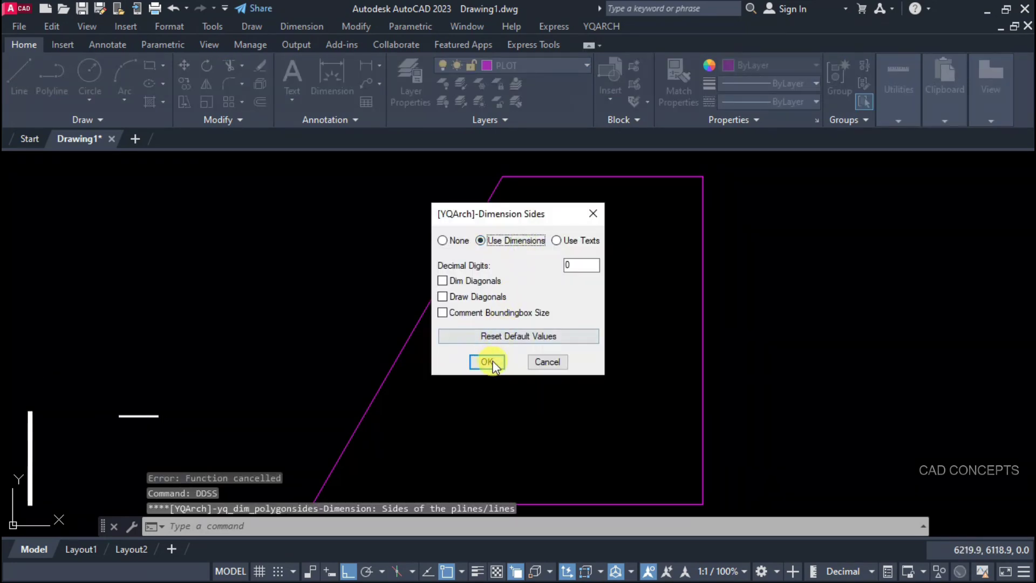
click(491, 359)
click(532, 176)
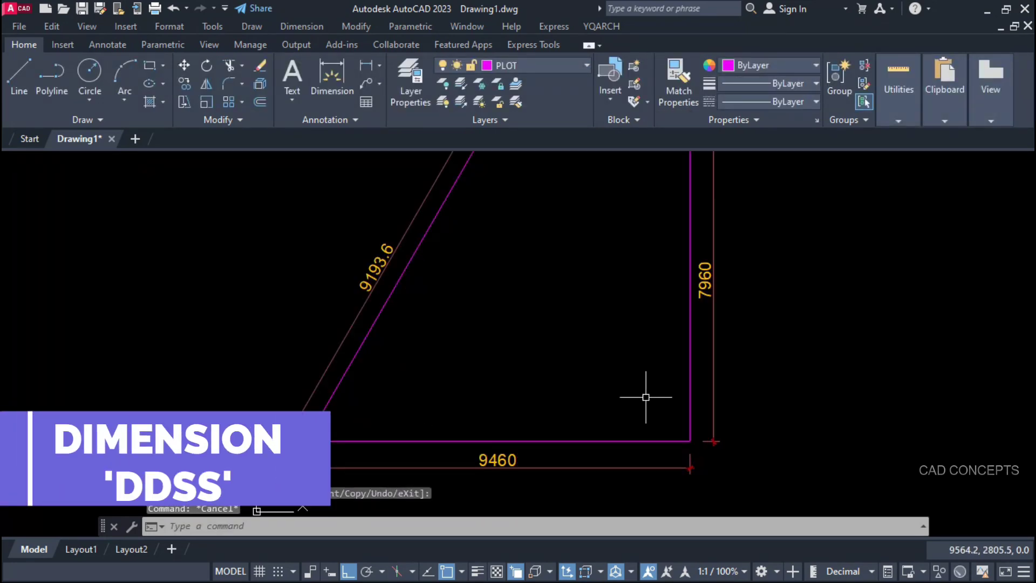
Zoom to extents to fit the whole drawing in view.
scroll(647, 397, down, 1)
text(Z)
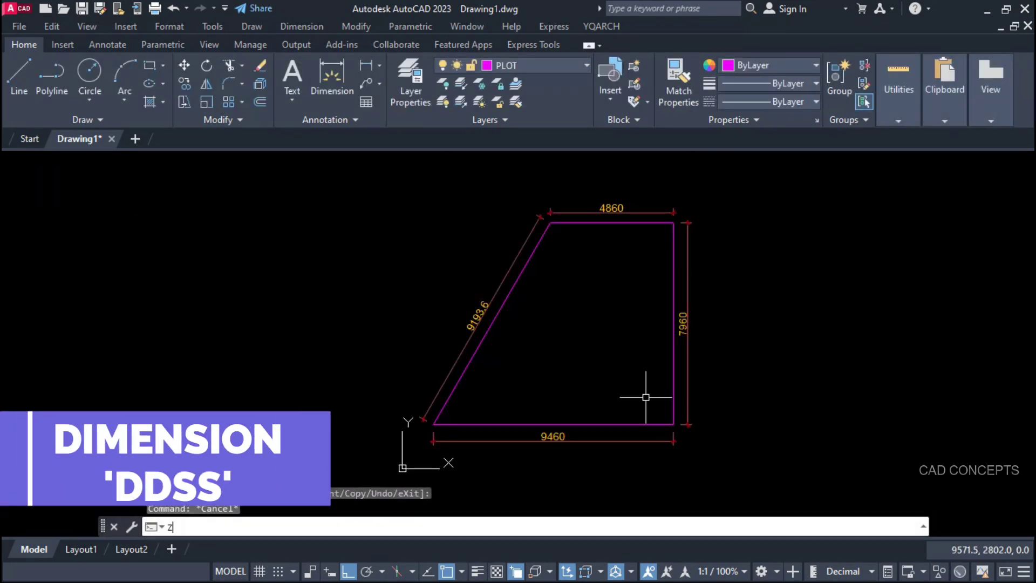
key(Return)
text(E)
key(Return)
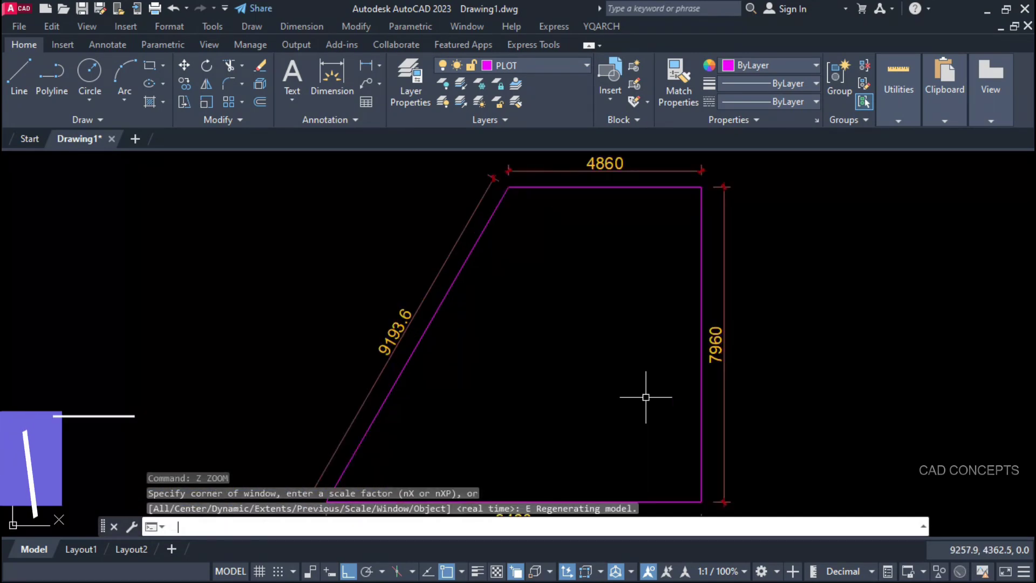
Trace the slanted and bottom plot edges with a polyline and offset it 500 inward.
text(pl)
key(Return)
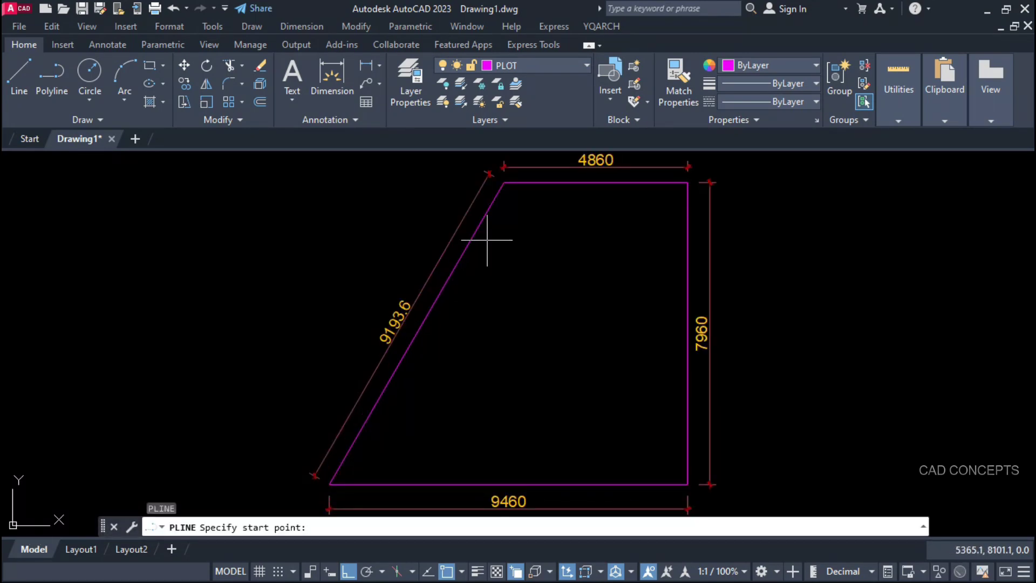
click(503, 182)
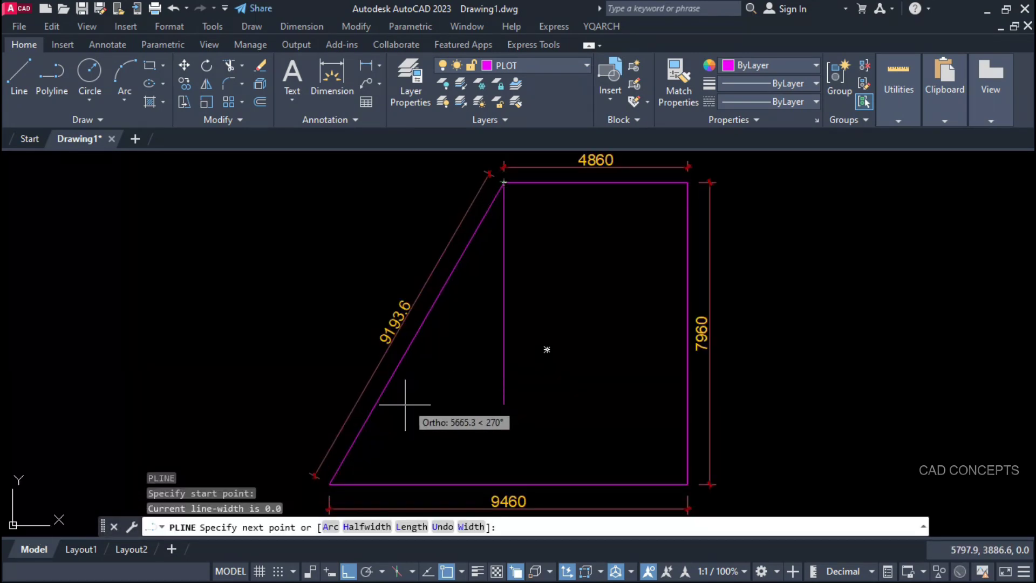
click(329, 484)
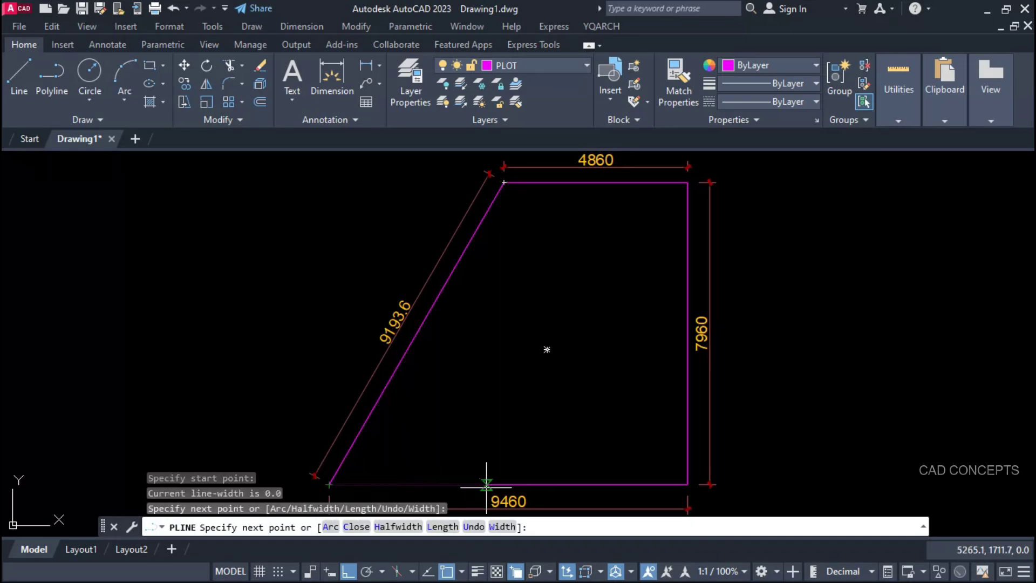
click(688, 484)
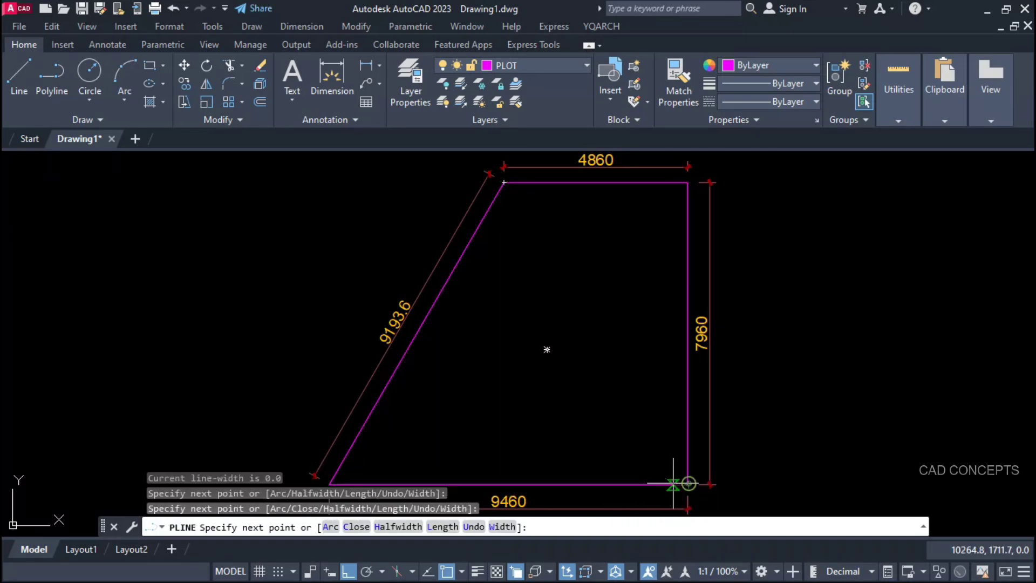
key(Escape)
click(686, 483)
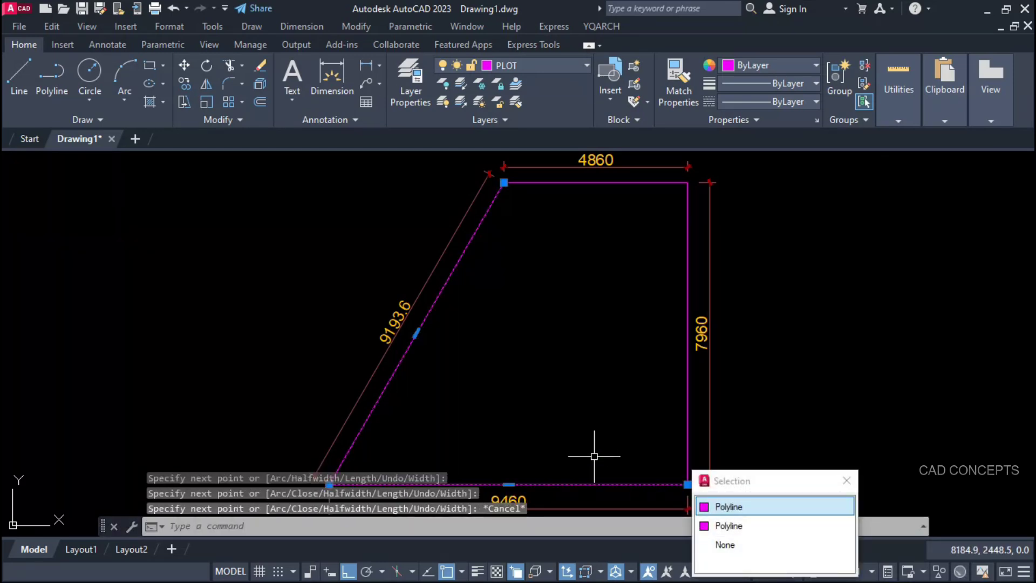
text(o)
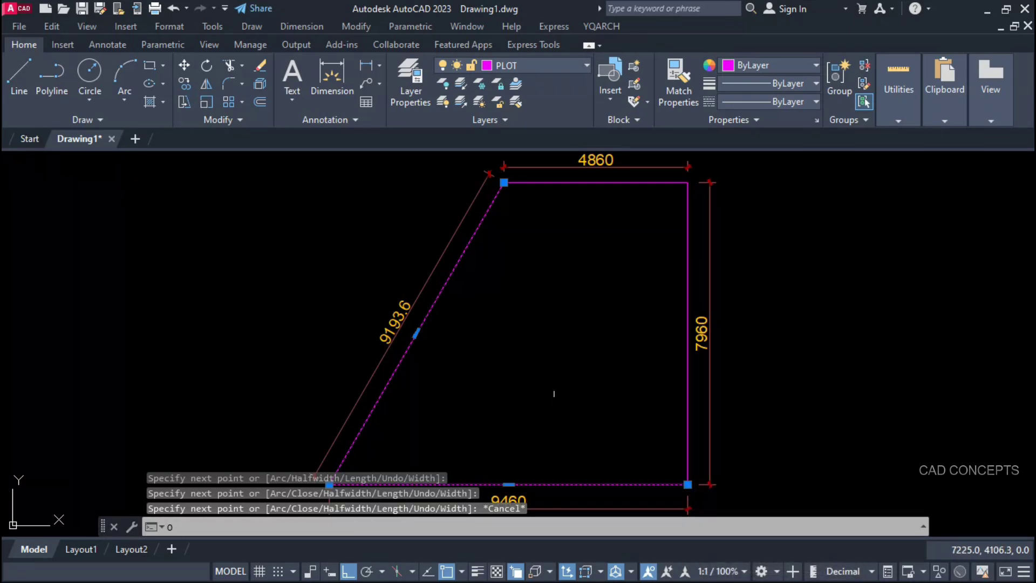
key(Return)
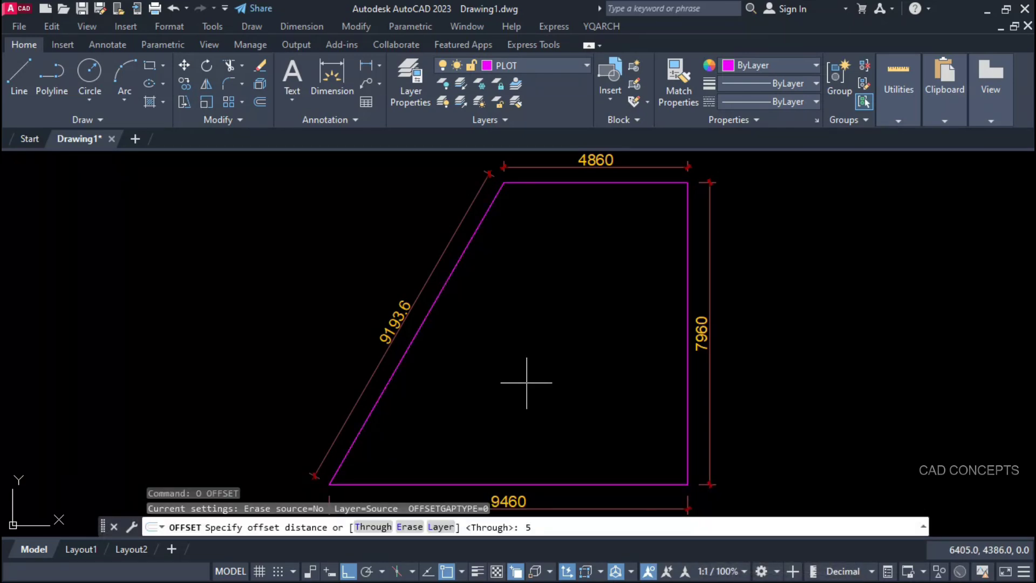
text(500)
key(Return)
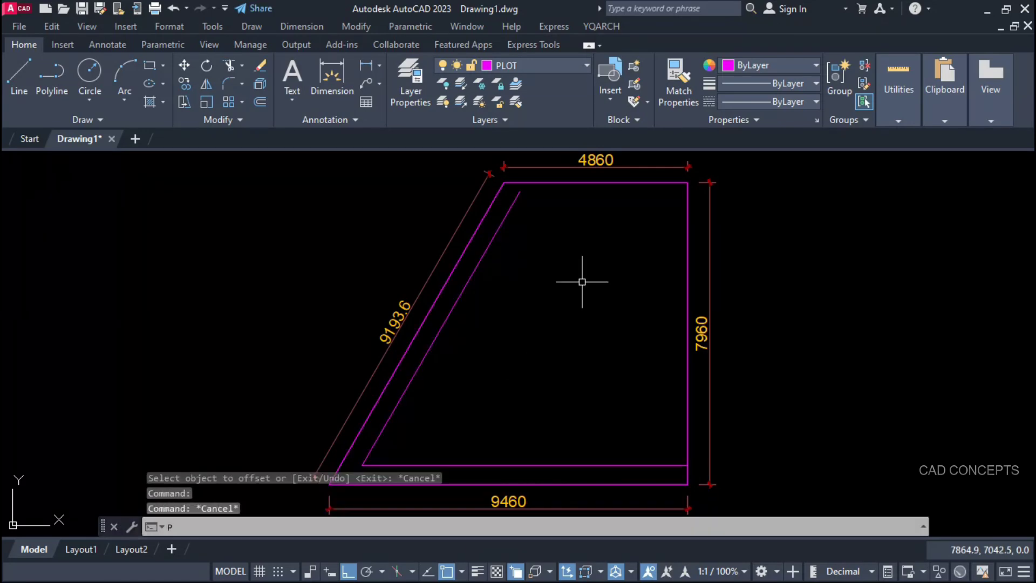
Draw a polyline along the top and right edges and offset it 150 inward.
text(L)
key(Return)
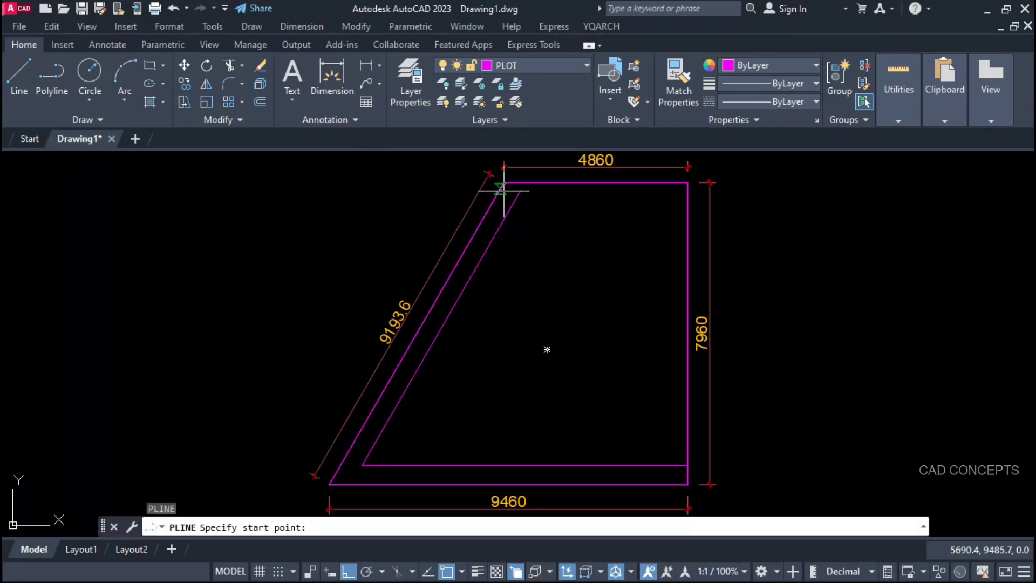
click(504, 182)
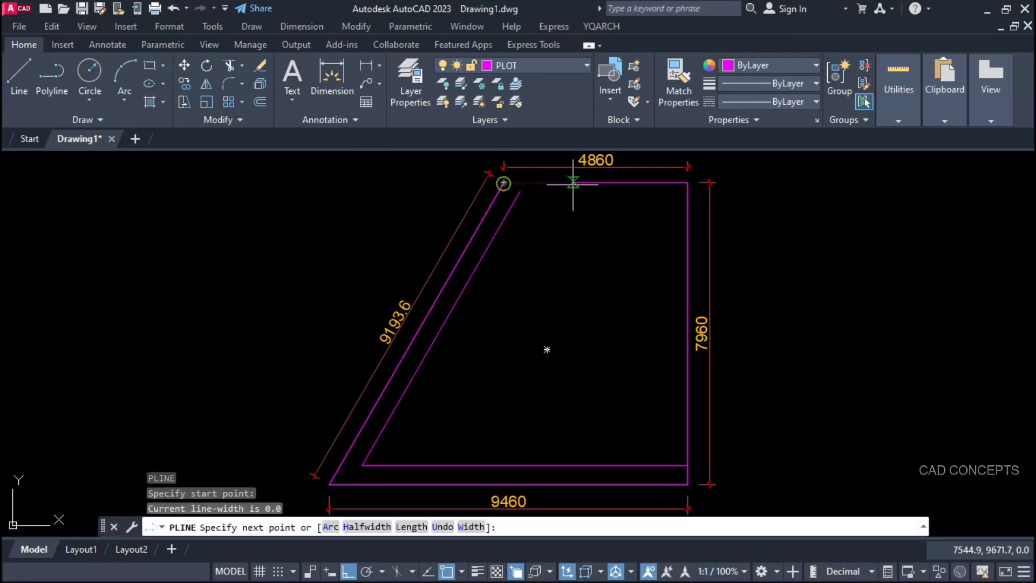
click(688, 182)
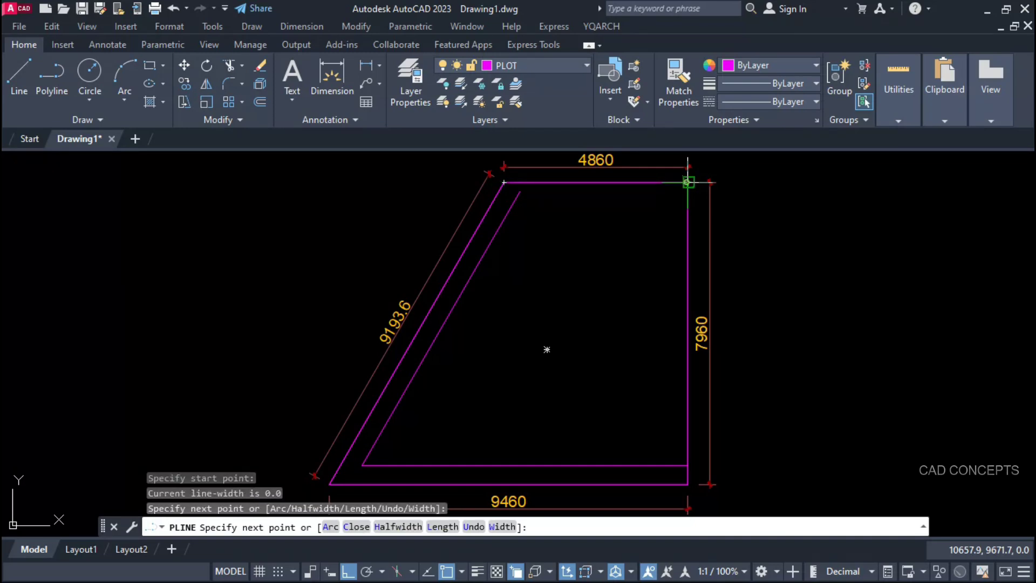
click(688, 484)
key(Escape)
text(o)
key(Return)
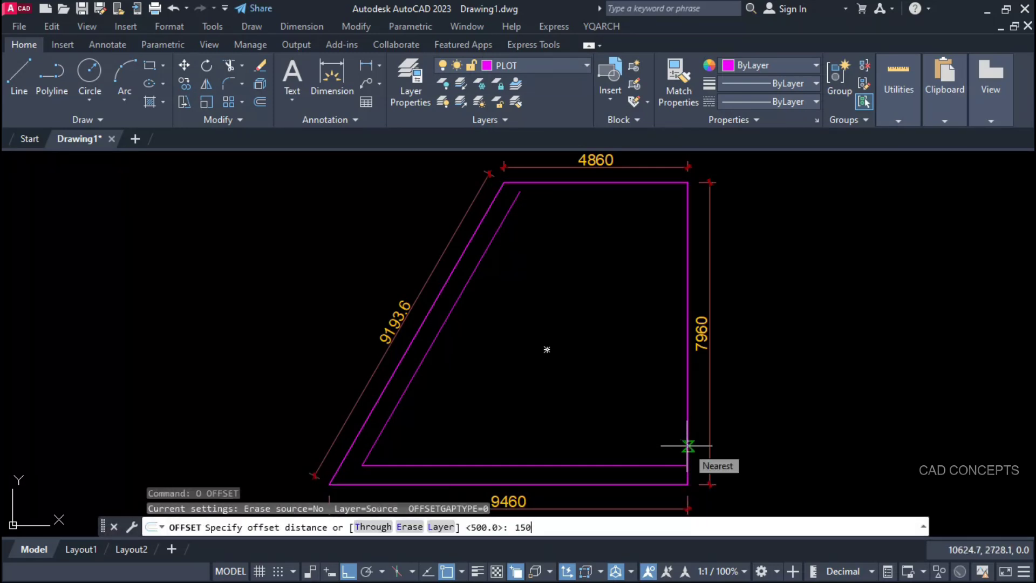
key(Return)
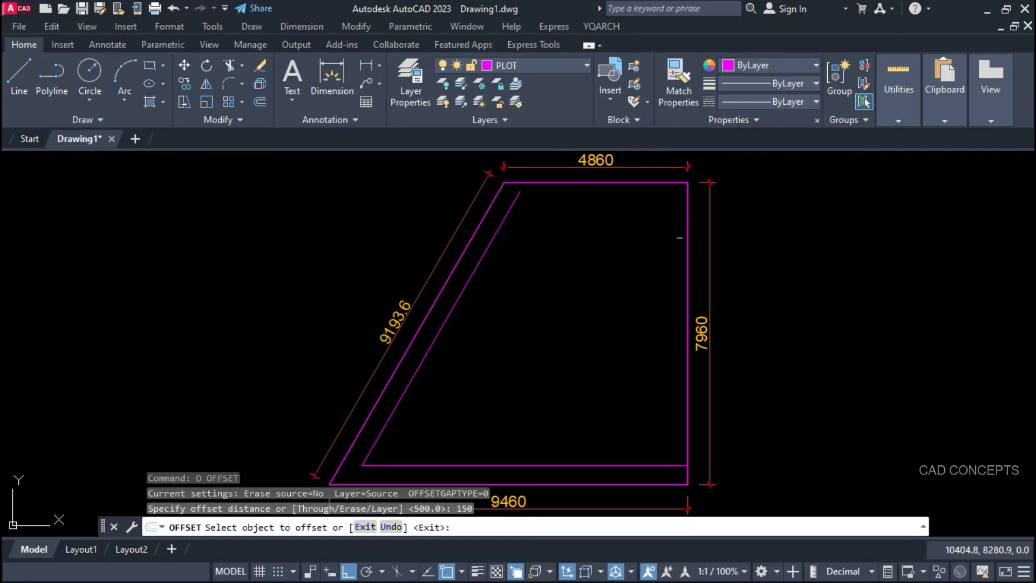
click(681, 235)
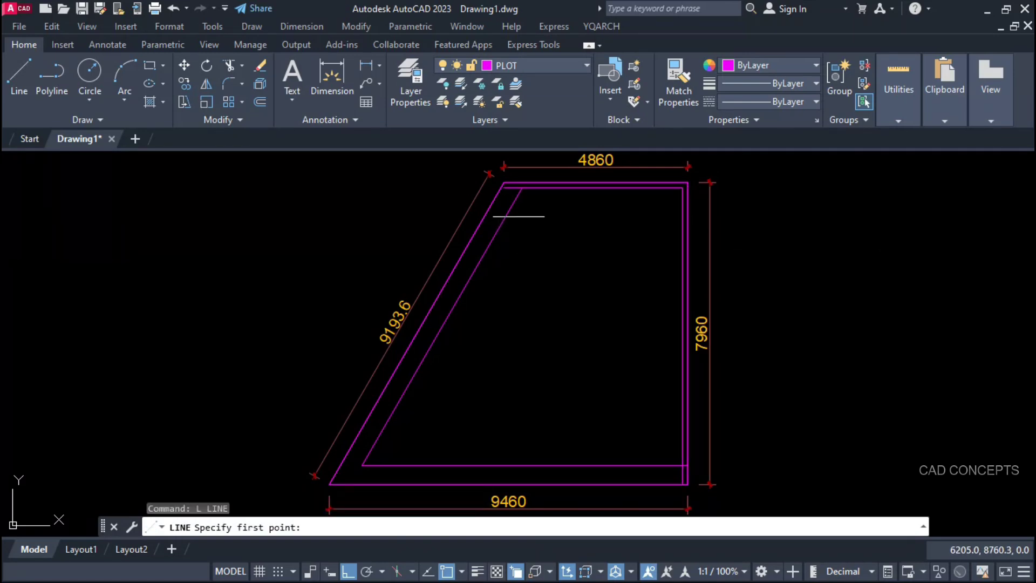
Explode the inner offset polyline into separate lines.
key(Escape)
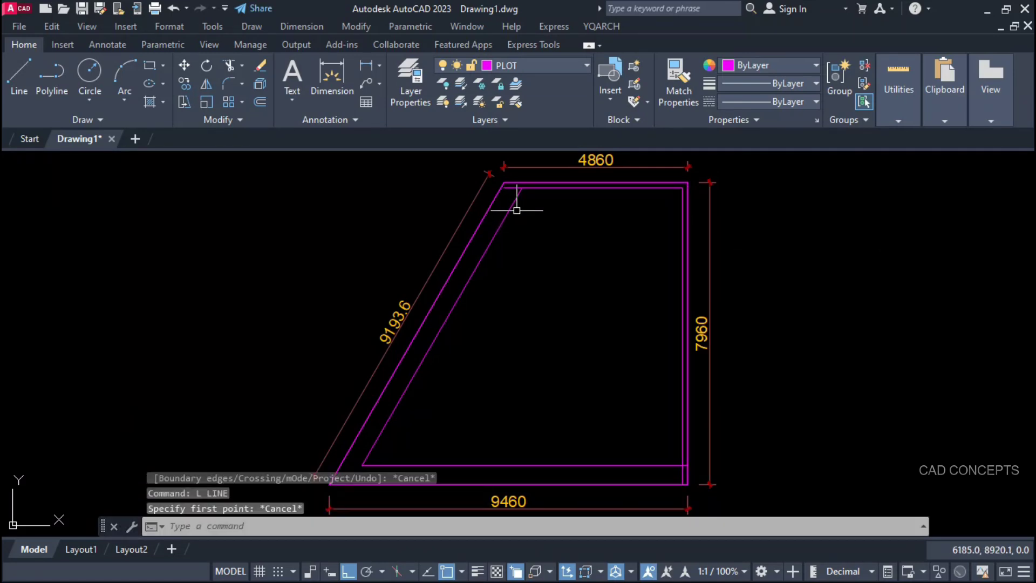
click(512, 211)
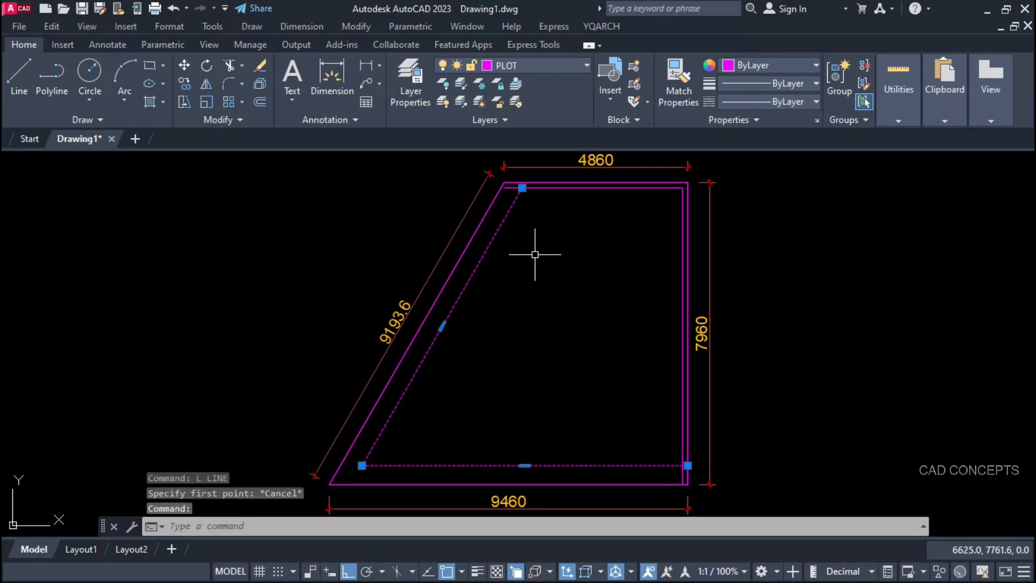
key(Return)
Mirror the inner diagonal about a vertical axis through its top corner, keeping the original.
click(475, 274)
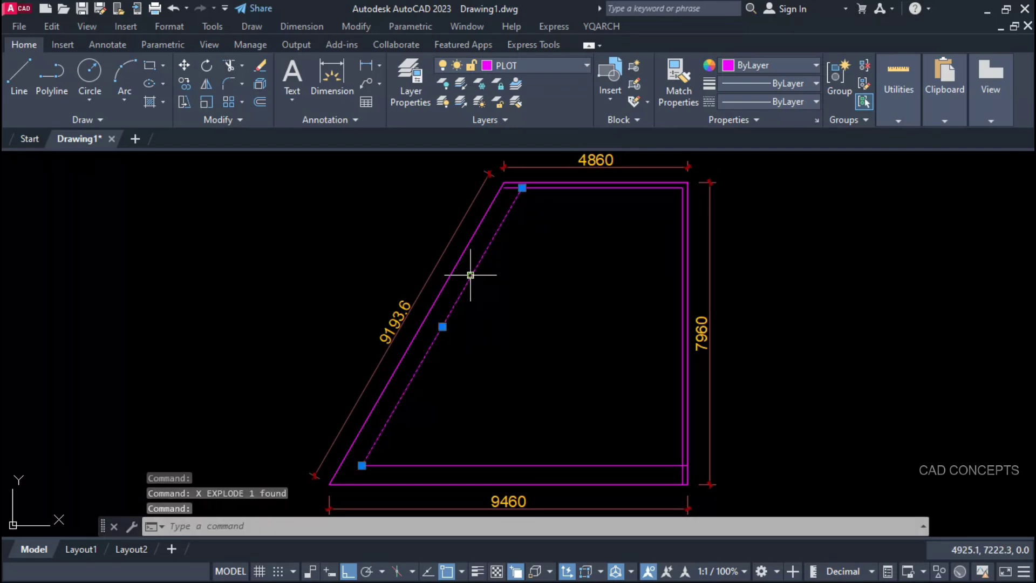
text(MI)
key(Return)
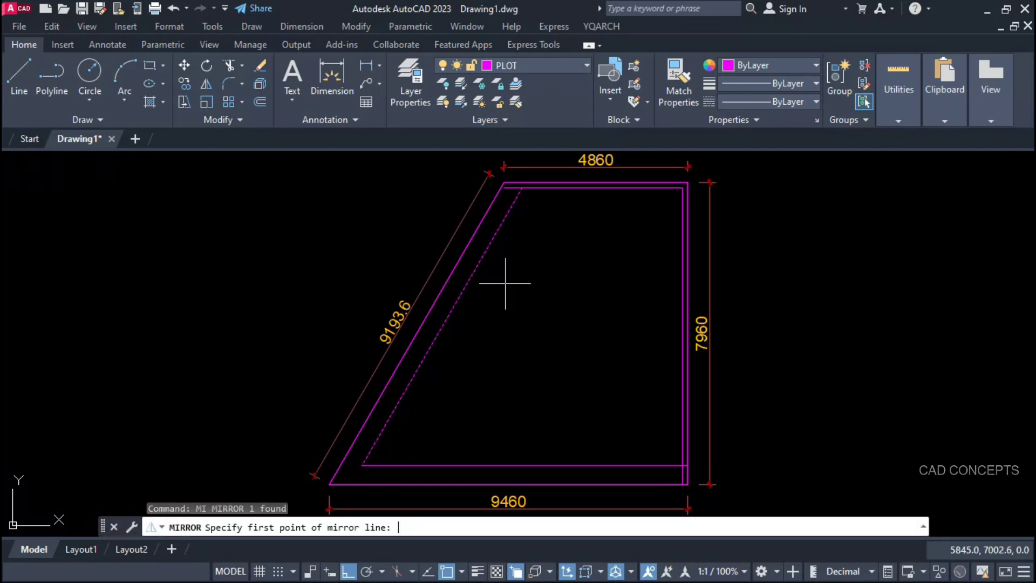
click(522, 188)
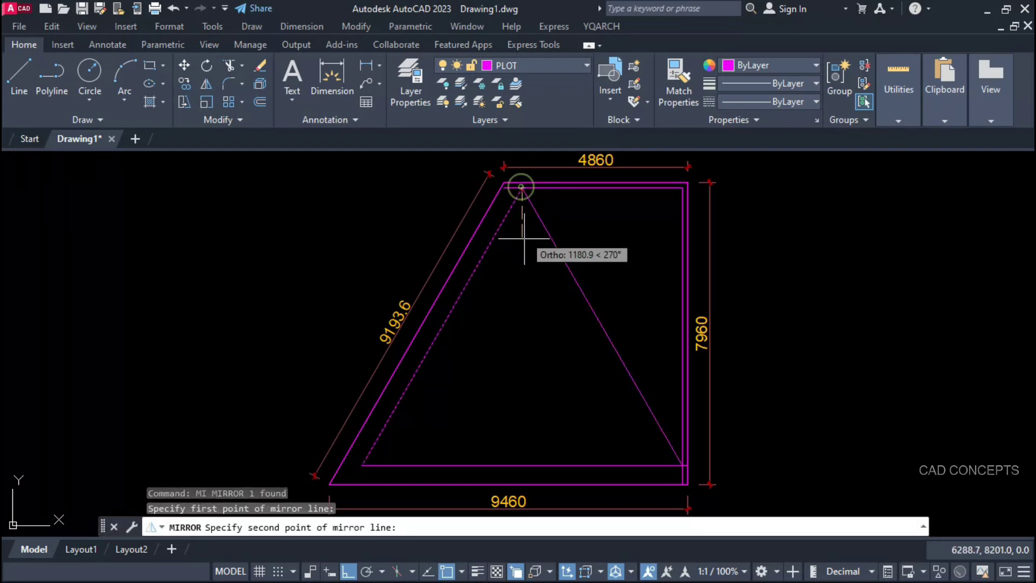
click(529, 340)
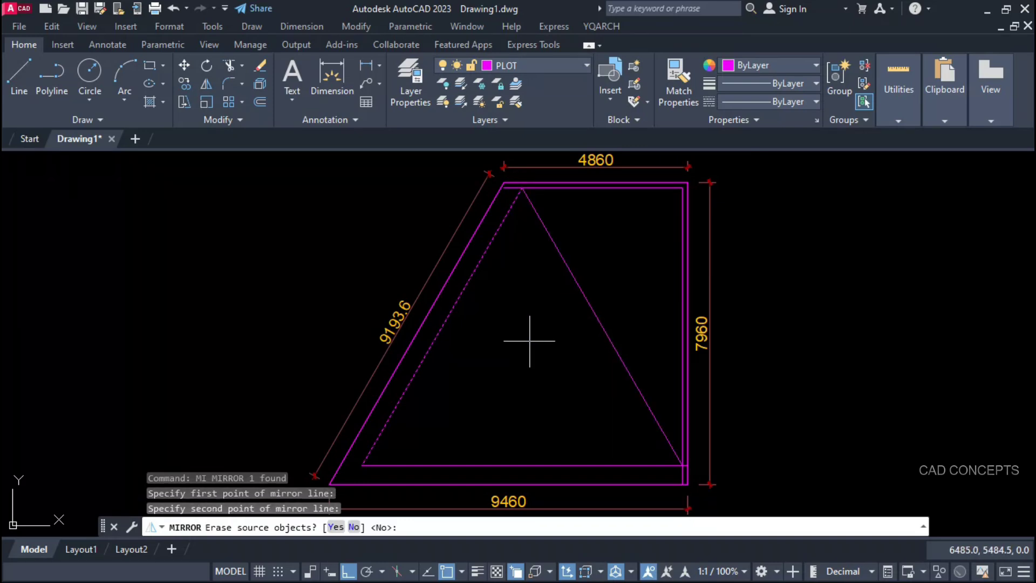
text(N)
key(Return)
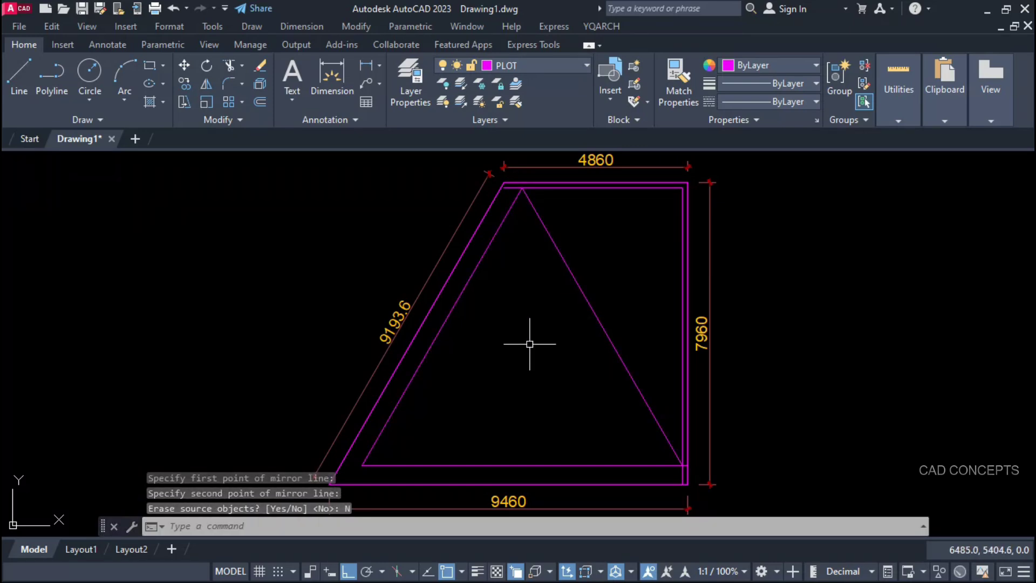
text(TR)
key(Return)
Trim the top-left overhang, then copy the triangle with its top and right inner lines beside the plot.
click(509, 188)
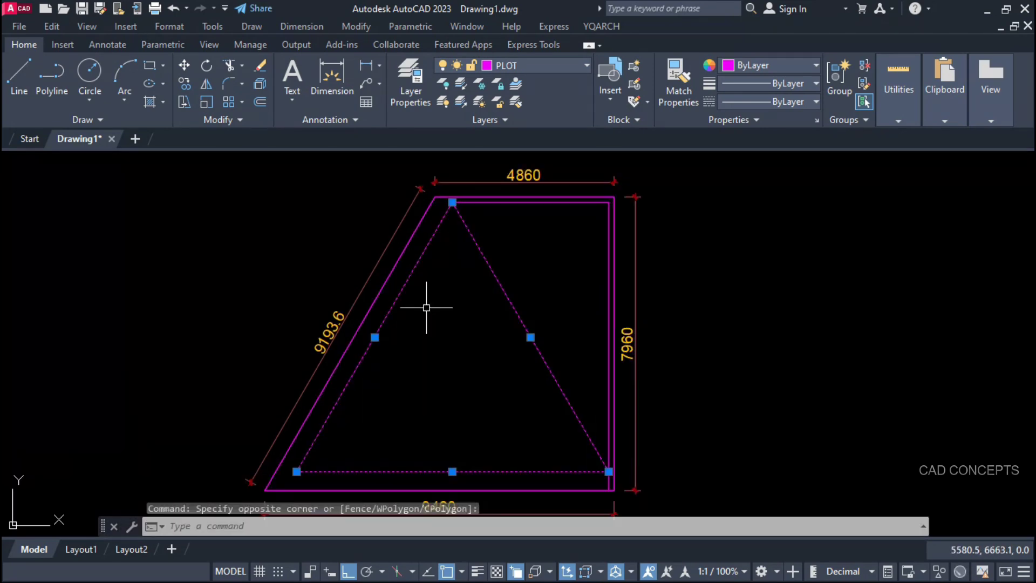
click(519, 204)
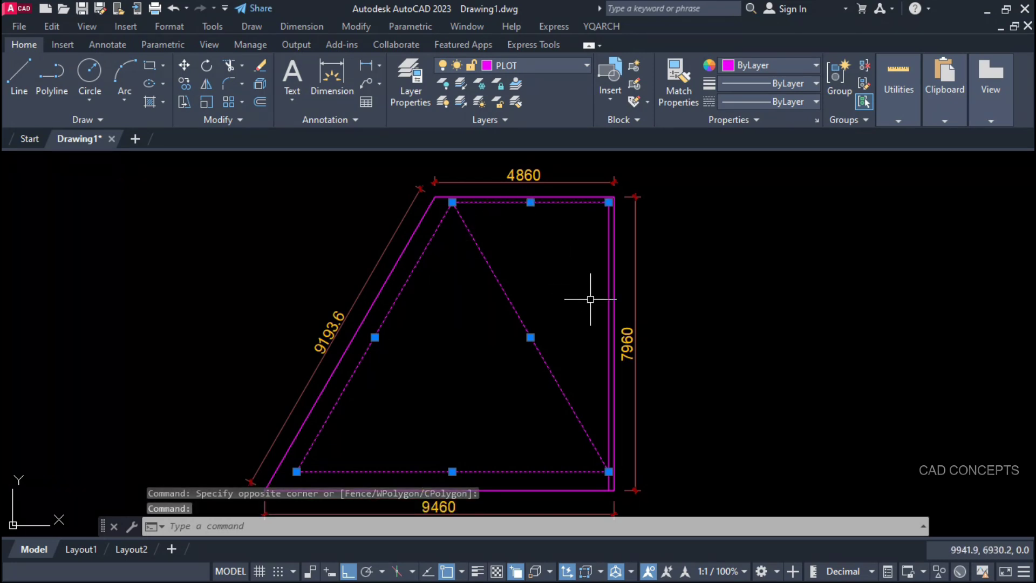
click(611, 308)
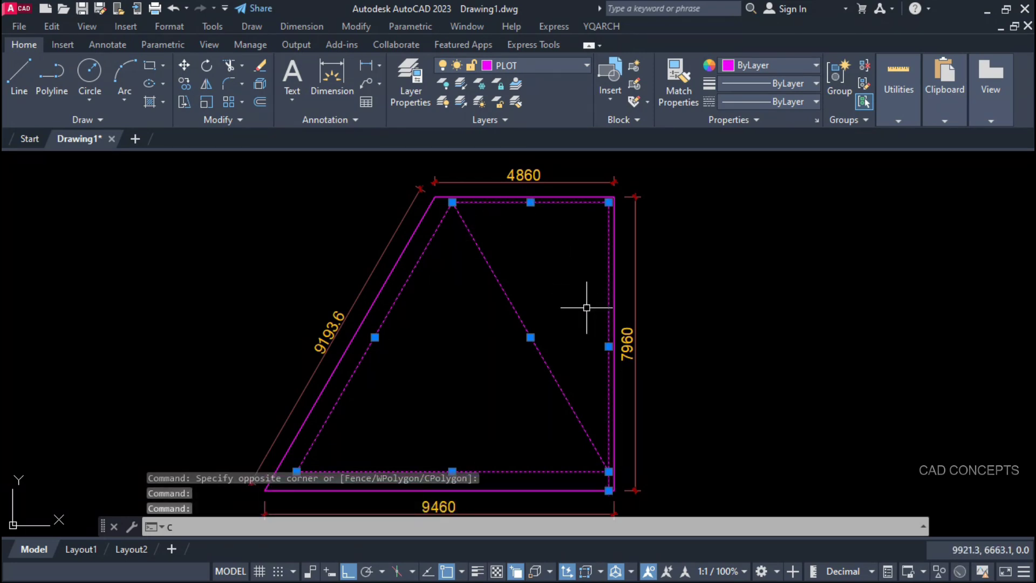
text(o)
key(Return)
click(443, 335)
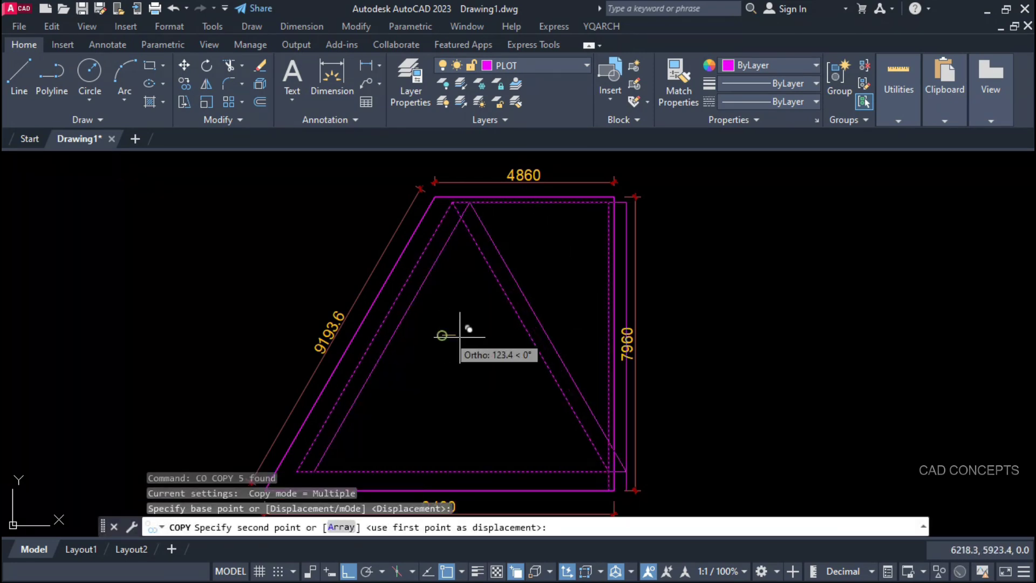
click(839, 372)
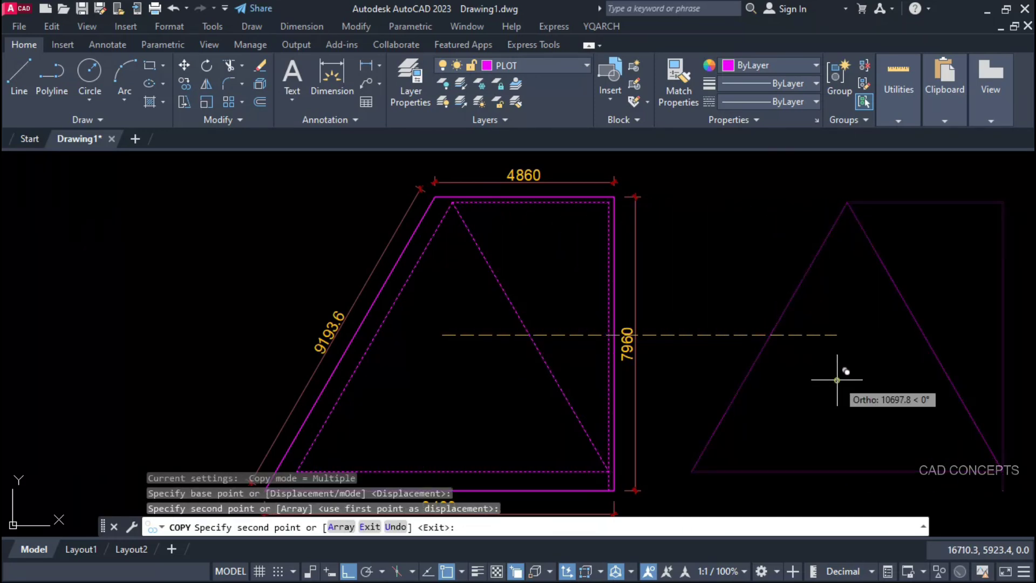
key(Escape)
Shift the view toward the copy and cancel a briefly started trim.
mouse_move(840, 391)
middle_down()
mouse_move(590, 384)
mouse_move(598, 389)
middle_up()
text(TR)
key(Return)
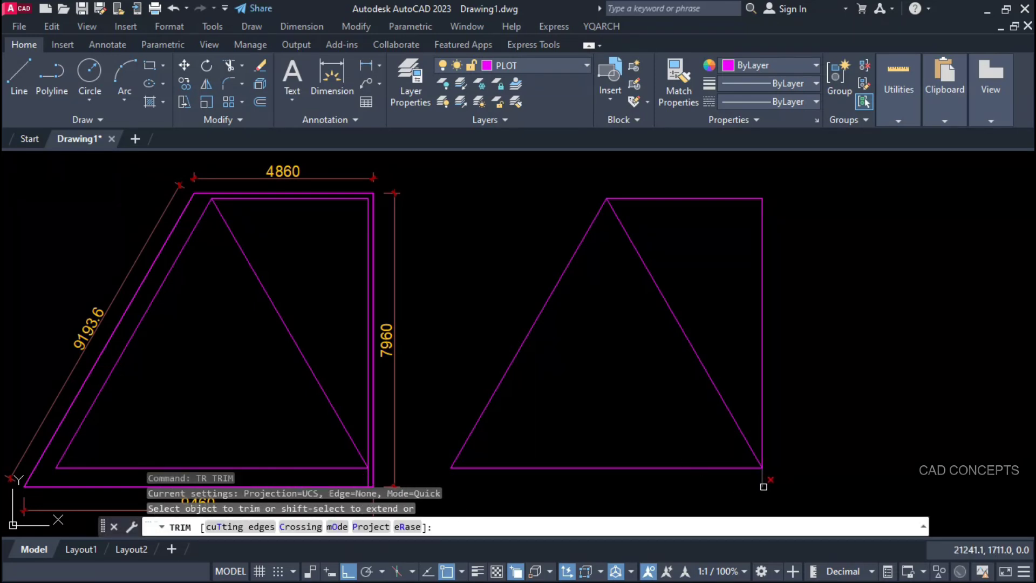
click(763, 487)
key(Escape)
key(Escape)
key(Escape)
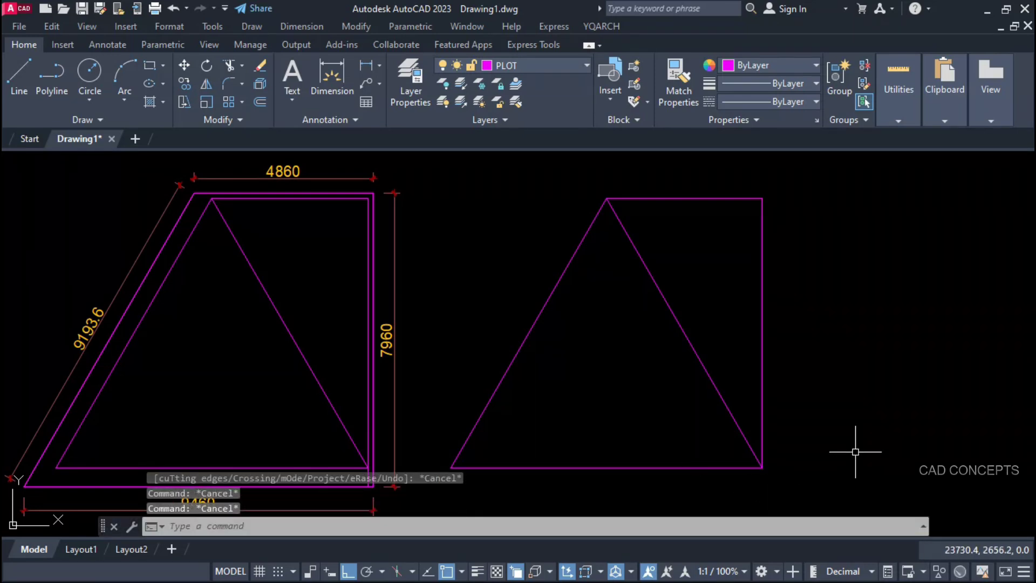
Erase the copy's top and right lines with a crossing window, leaving only the triangle.
middle_drag(837, 428, 838, 422)
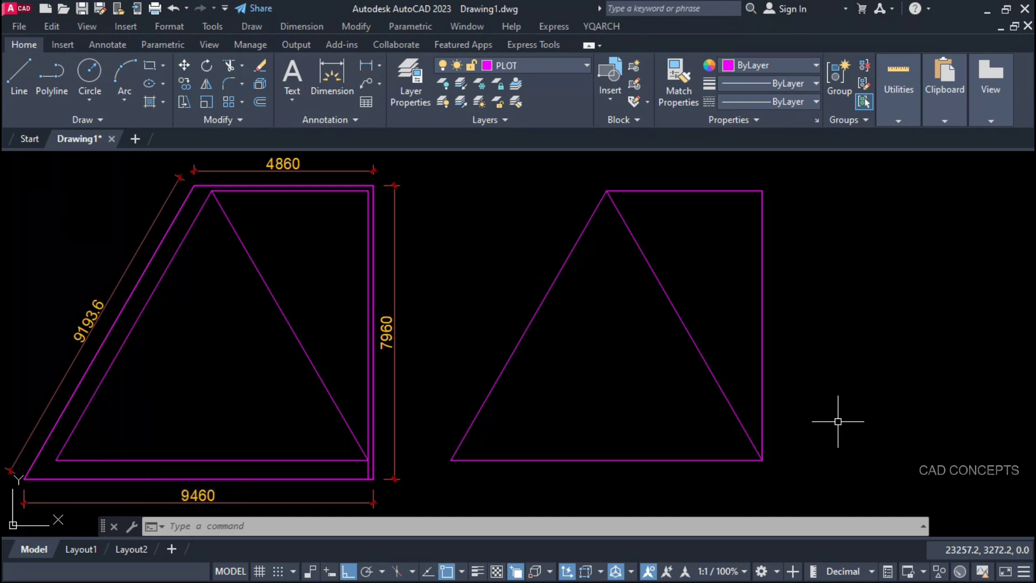
click(779, 178)
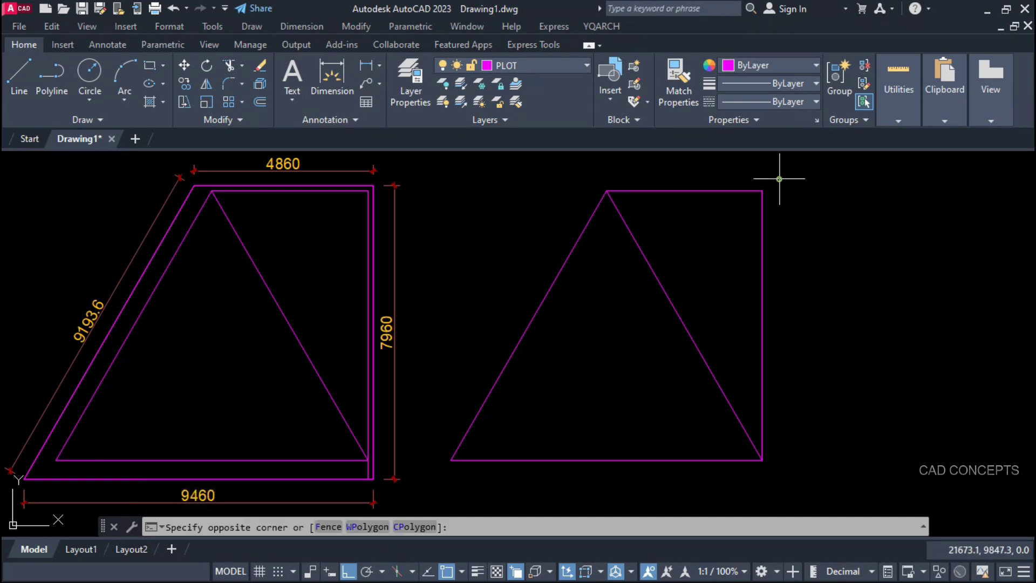
click(754, 213)
key(Delete)
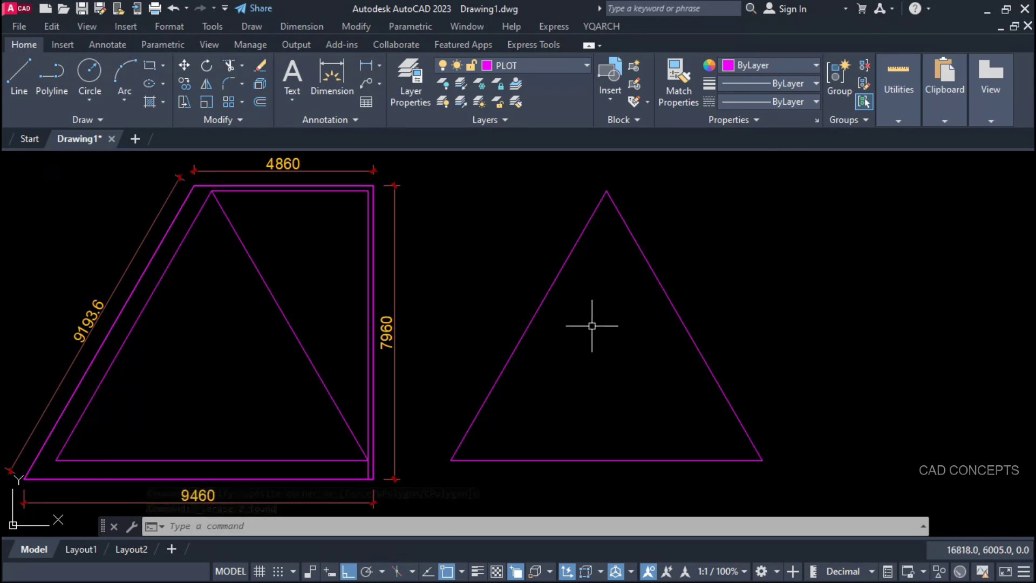
scroll(173, 178, up, 8)
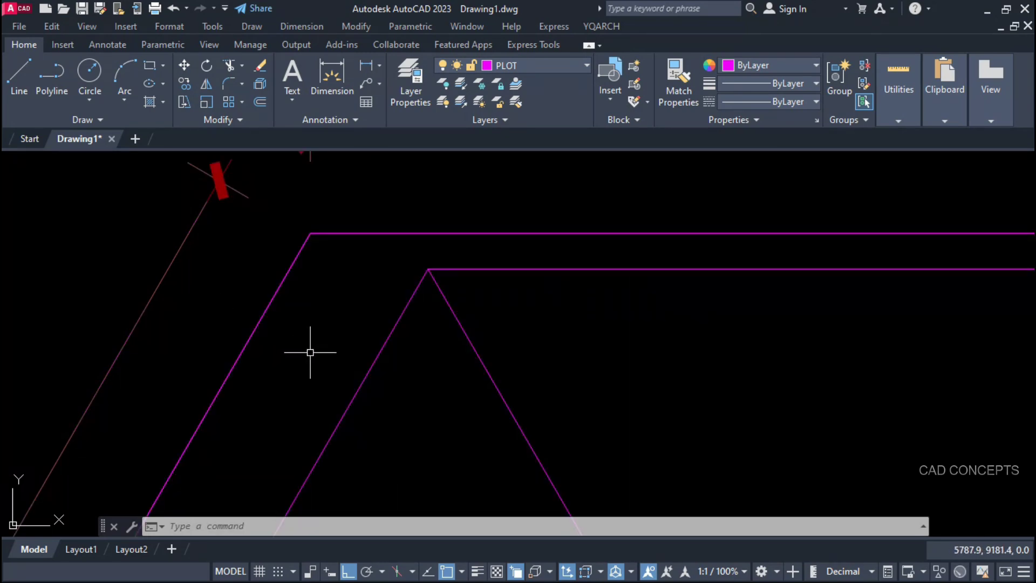
scroll(329, 369, down, 2)
Draw a small circle centred on the boundary's top-left corner.
middle_drag(315, 373, 332, 366)
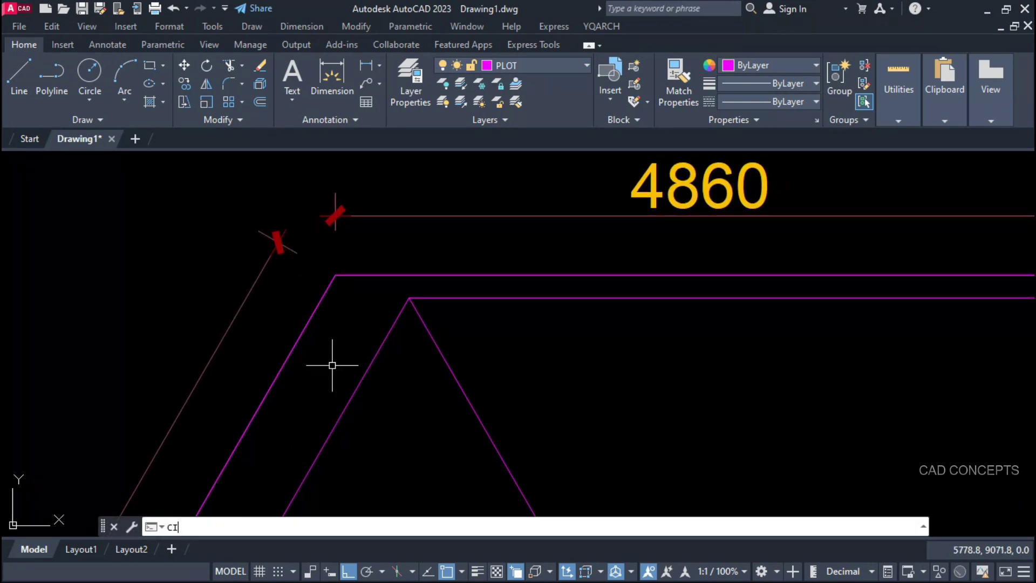
key(Return)
click(335, 275)
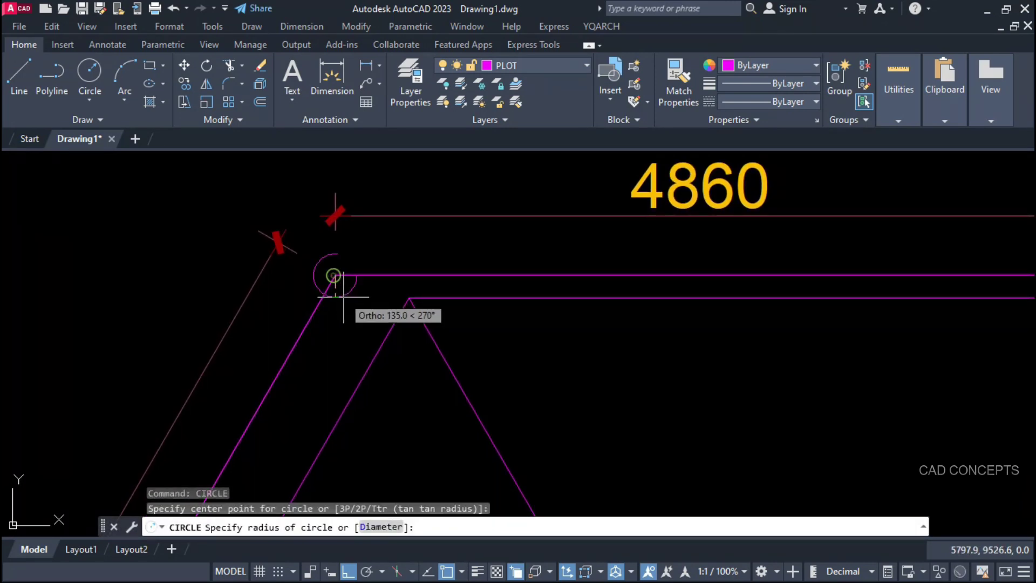
click(358, 320)
Copy the corner circle to the top-right and bottom-right corners.
click(339, 321)
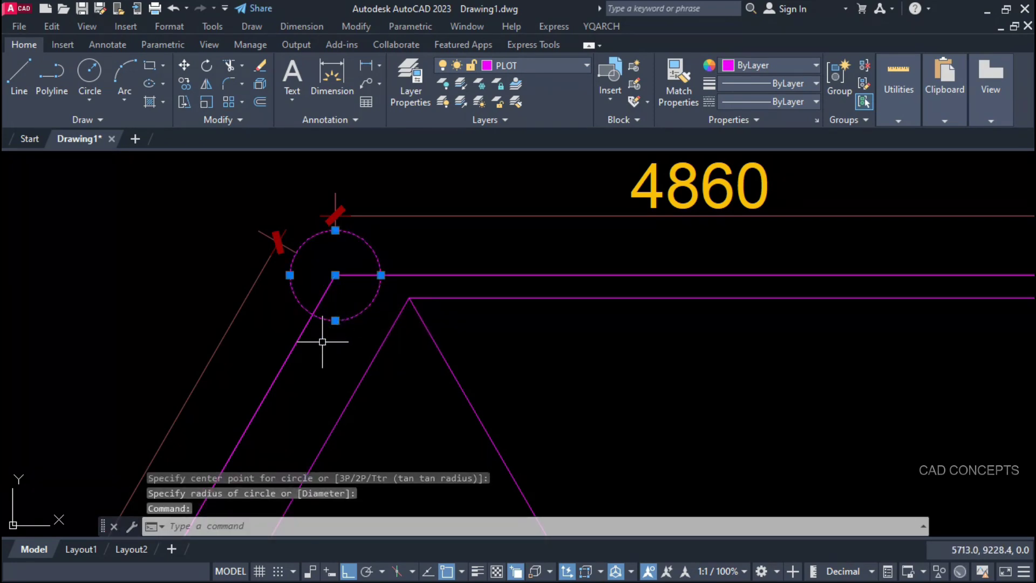
text(co)
key(Return)
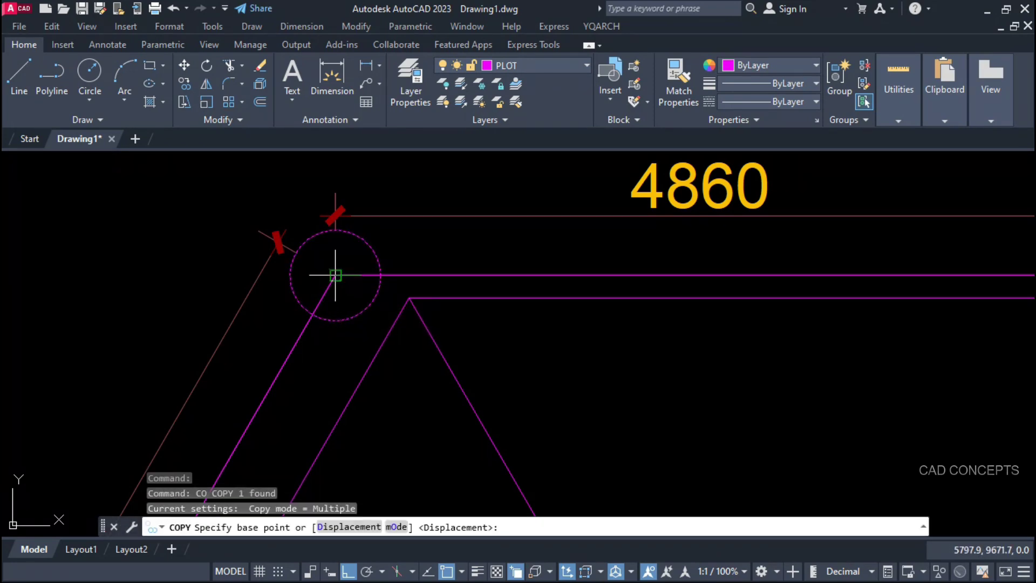
click(335, 276)
scroll(298, 298, down, 3)
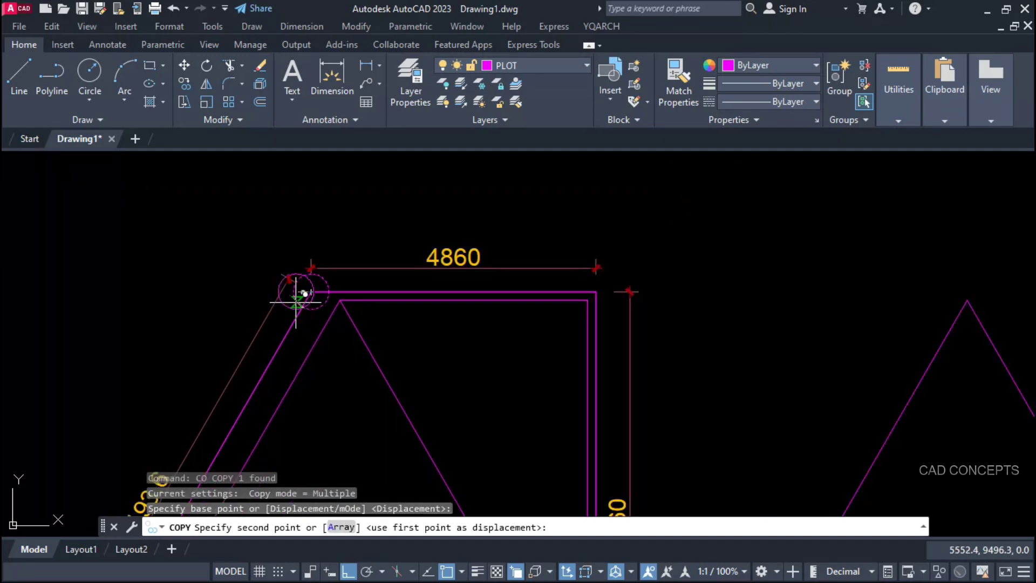
click(590, 292)
scroll(567, 285, down, 4)
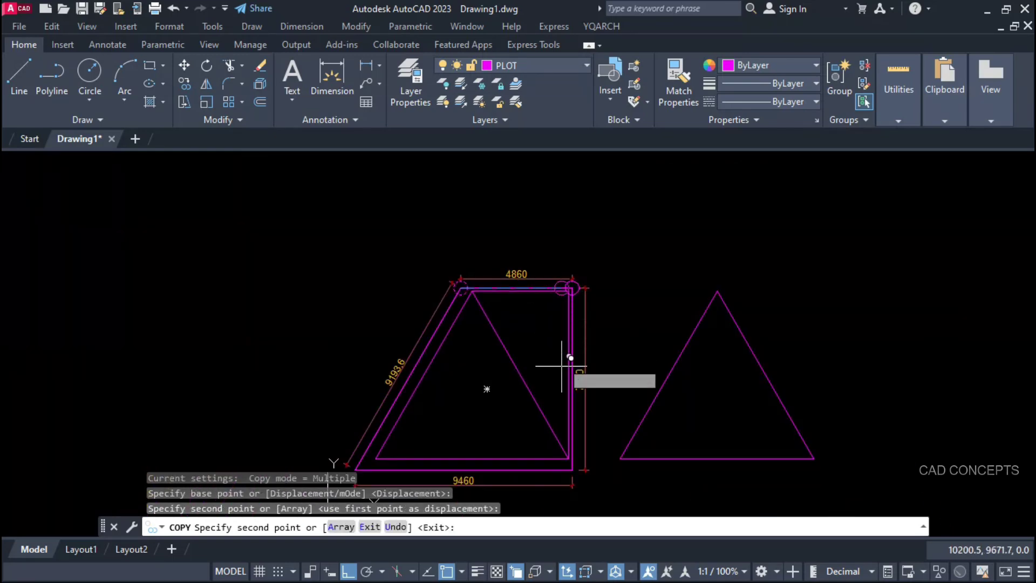
scroll(573, 462, up, 3)
click(572, 471)
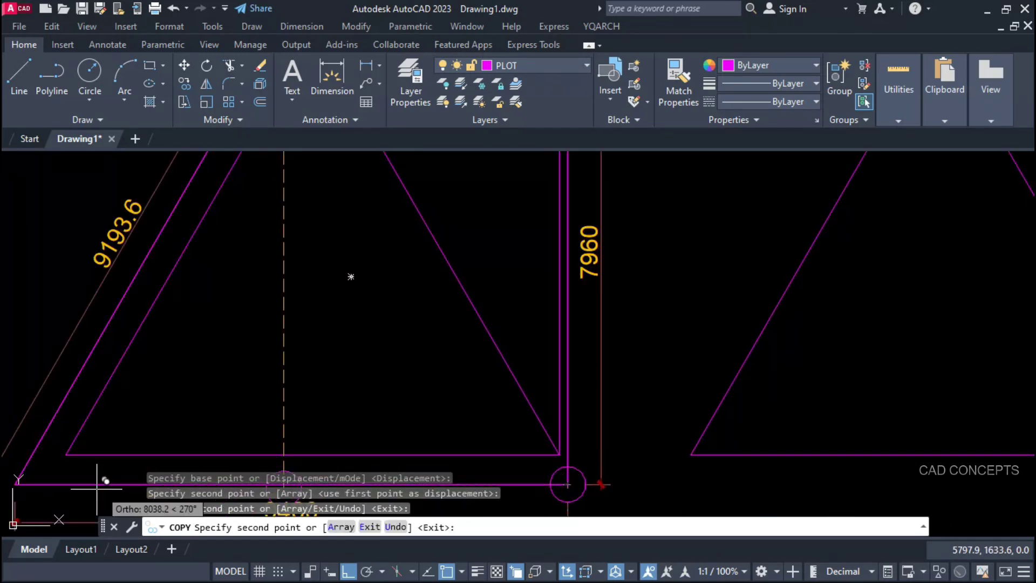
scroll(351, 276, up, 2)
scroll(375, 262, down, 1)
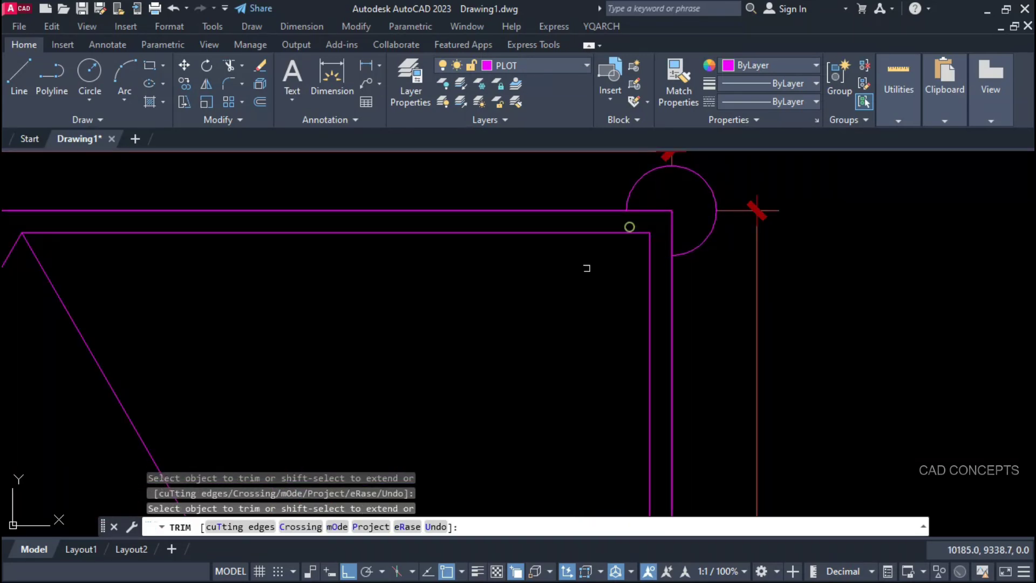
Cancel the leftover commands and zoom out to see the whole boundary.
key(Escape)
scroll(546, 273, down, 5)
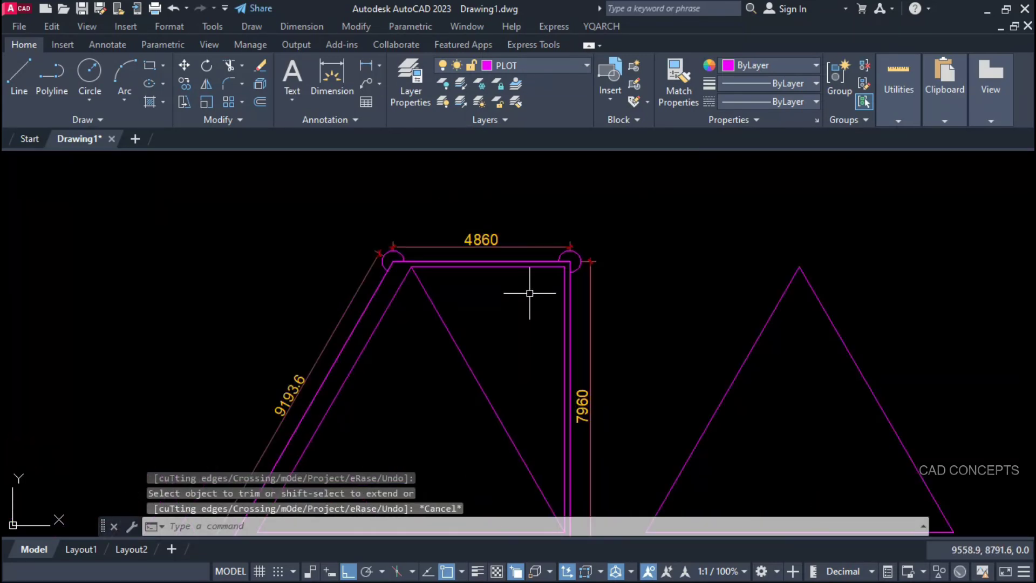
scroll(529, 293, up, 2)
scroll(523, 312, down, 2)
key(Escape)
key(Escape)
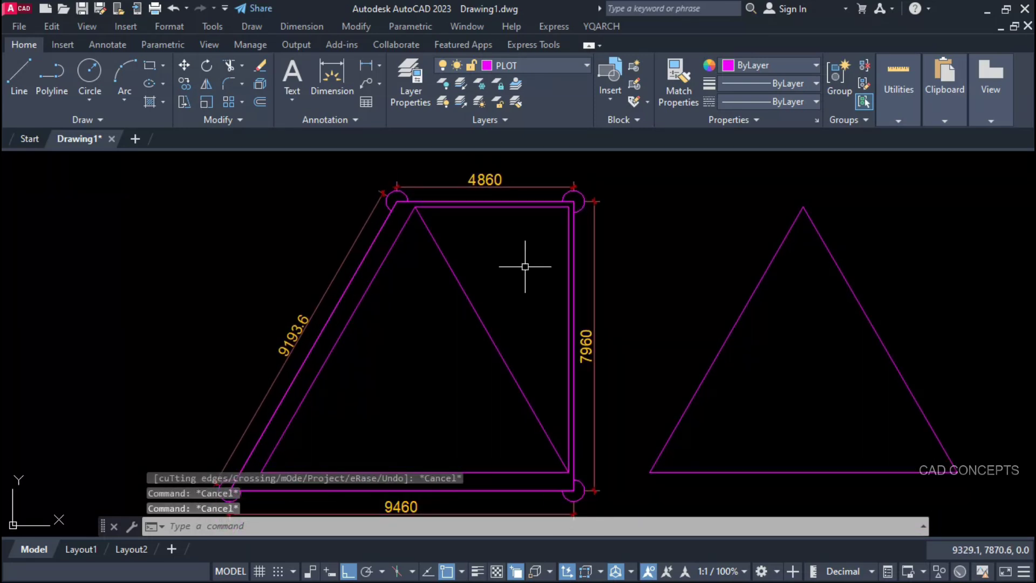
key(Escape)
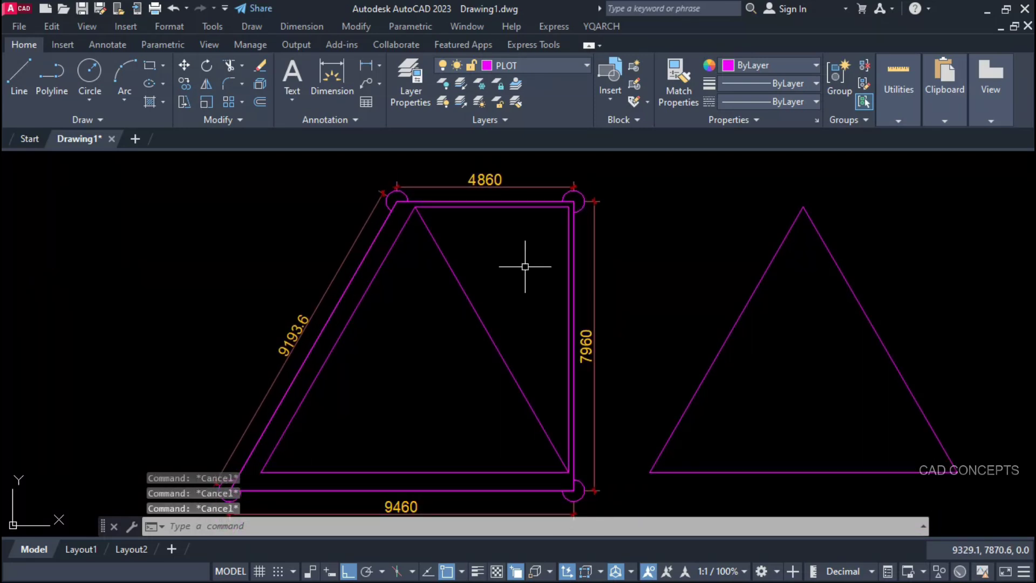
Create a new layer named BUILDING with blue as its colour using ERN.
text(ERN)
key(Return)
text(B)
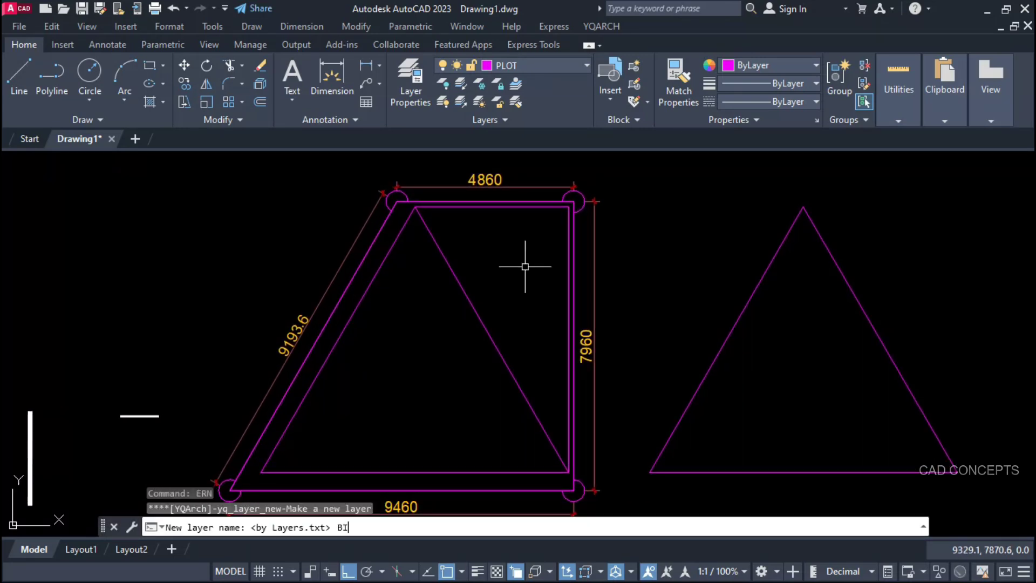
text(UILDING)
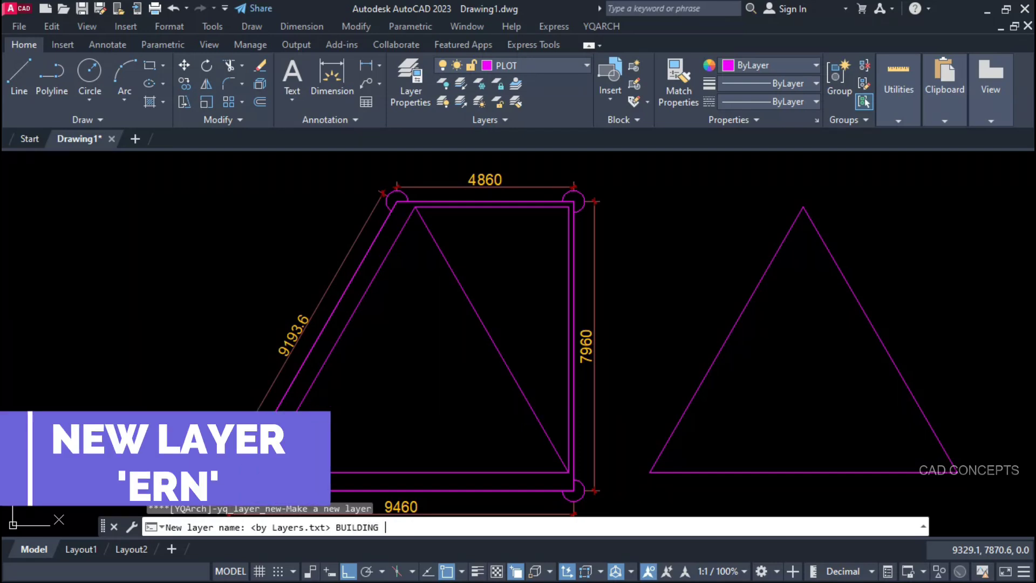
key(Return)
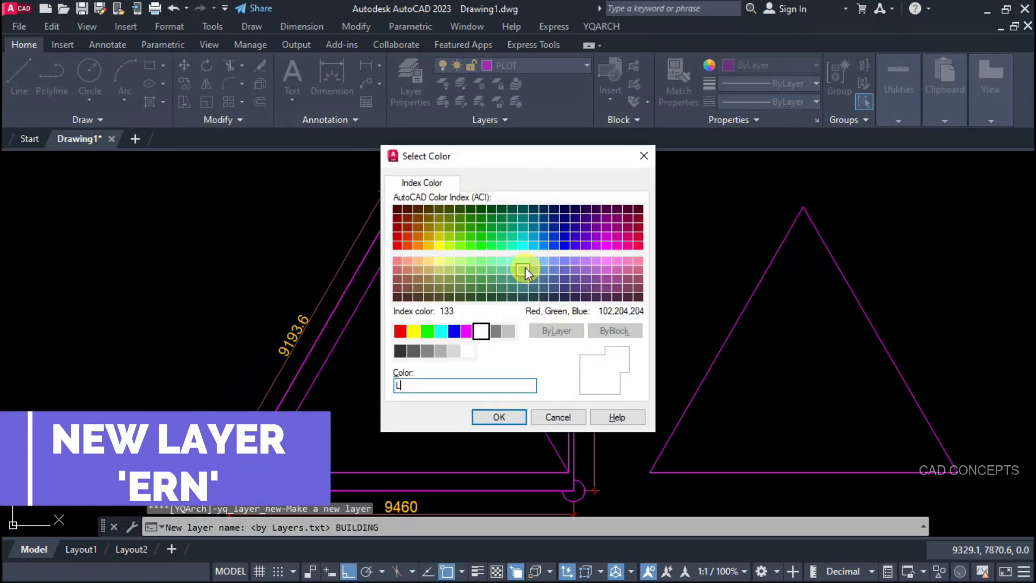
click(463, 335)
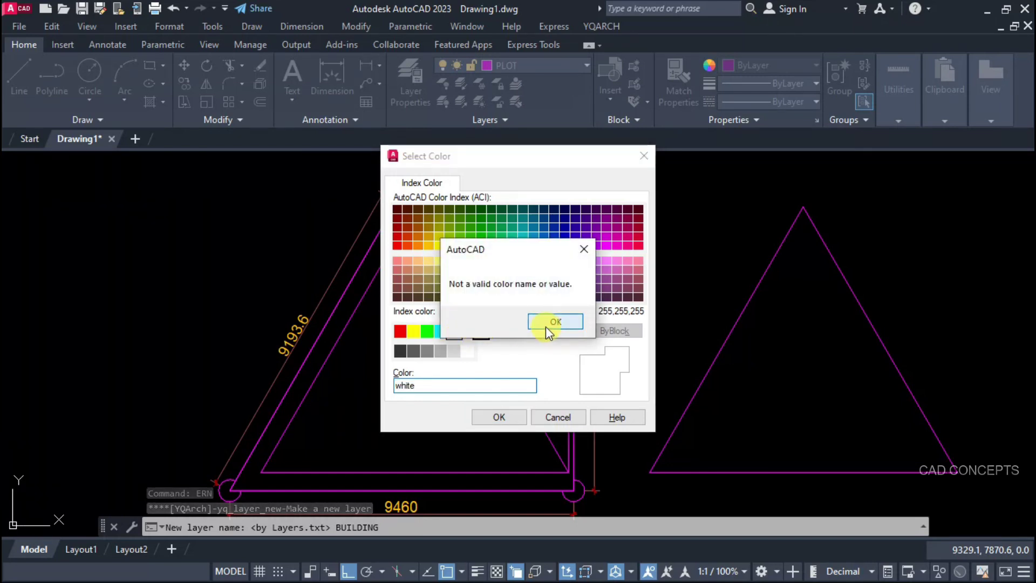
click(546, 326)
click(453, 331)
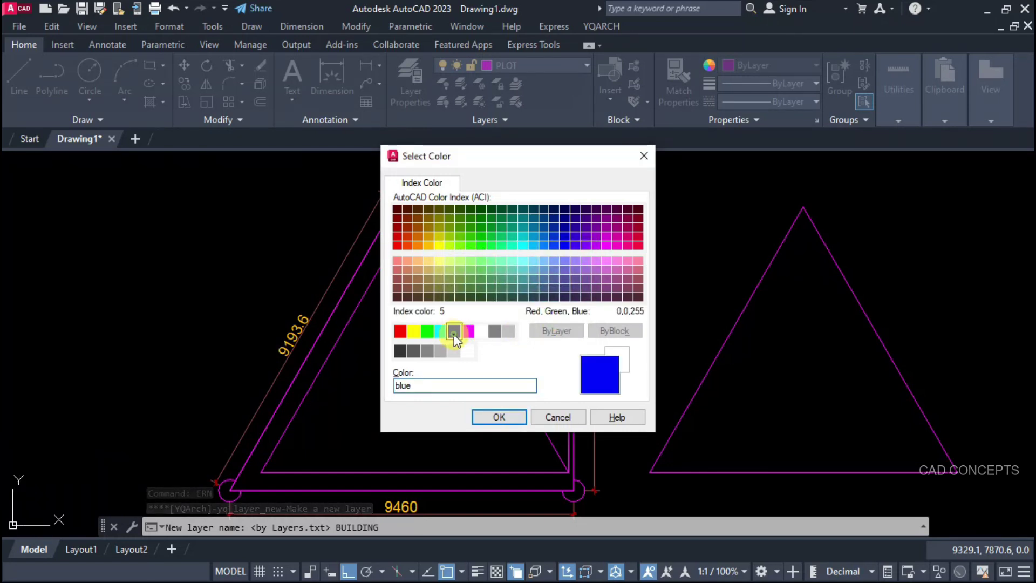
click(486, 413)
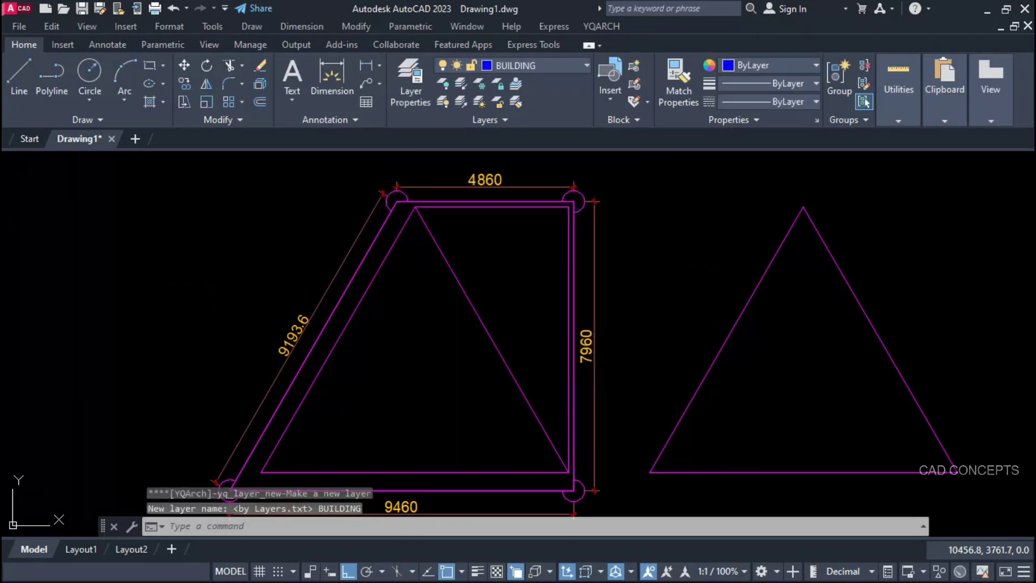
click(566, 416)
Move the four inner setback lines onto the BUILDING layer.
click(517, 471)
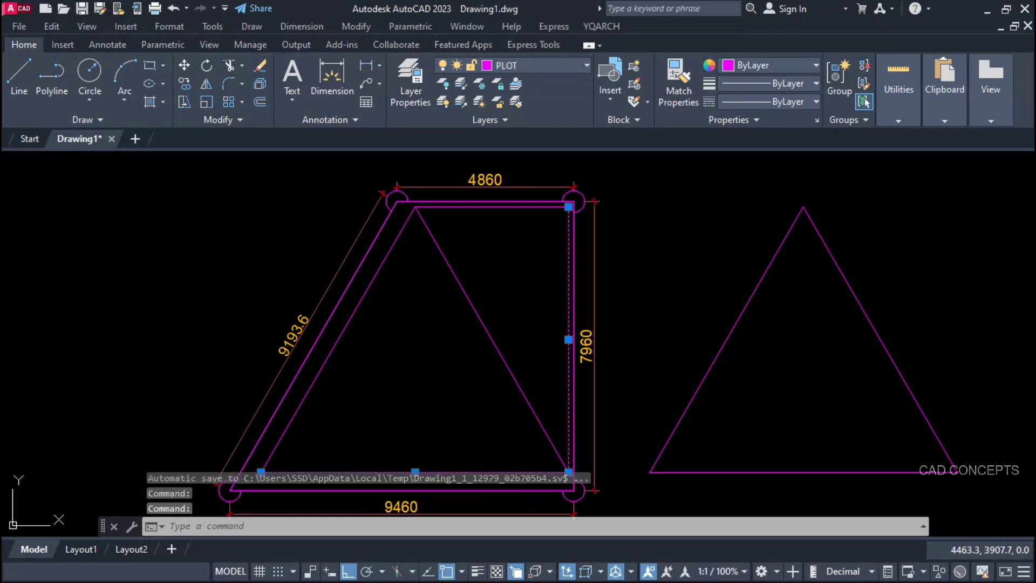
click(308, 389)
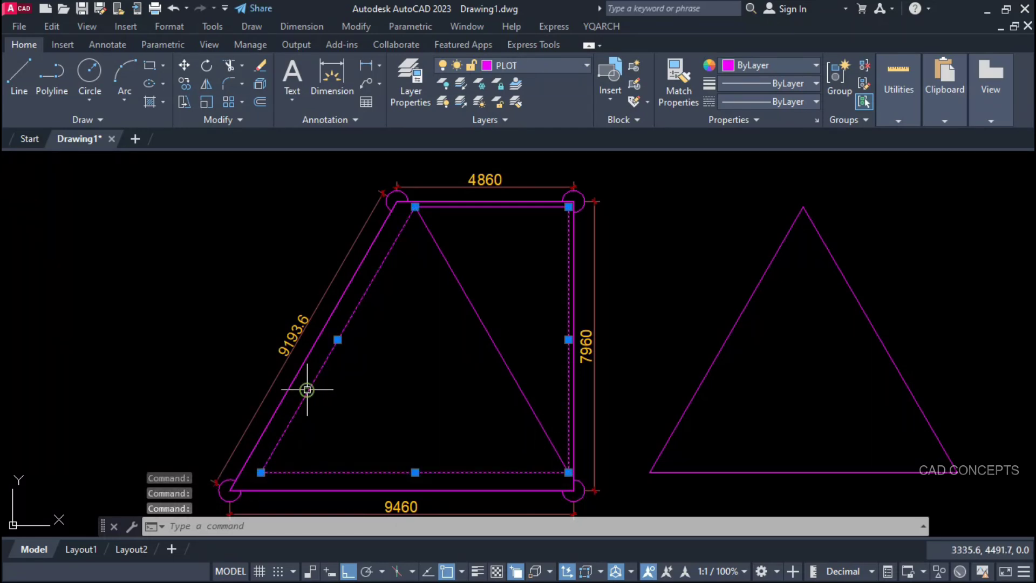
click(486, 206)
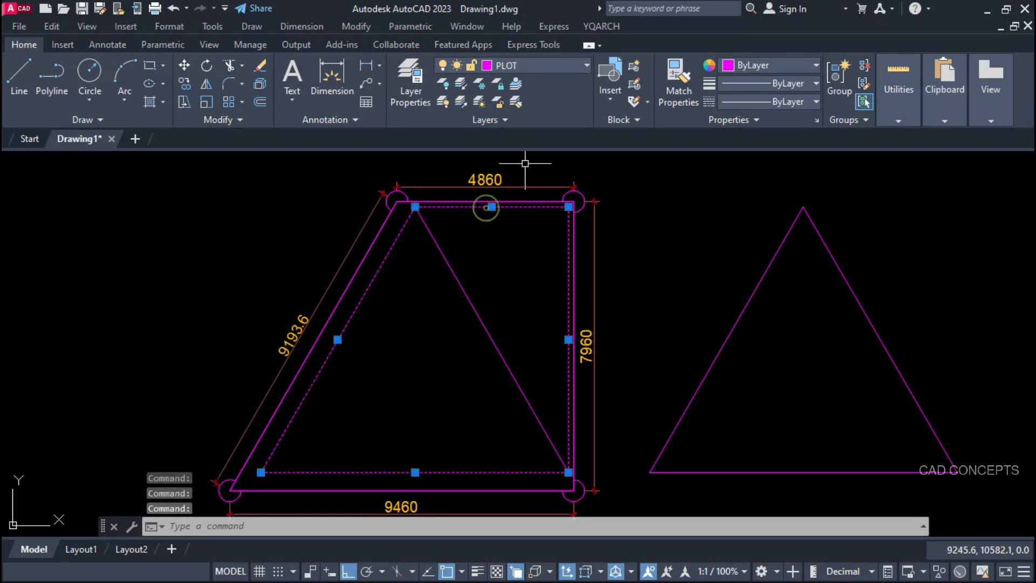
click(557, 65)
click(552, 104)
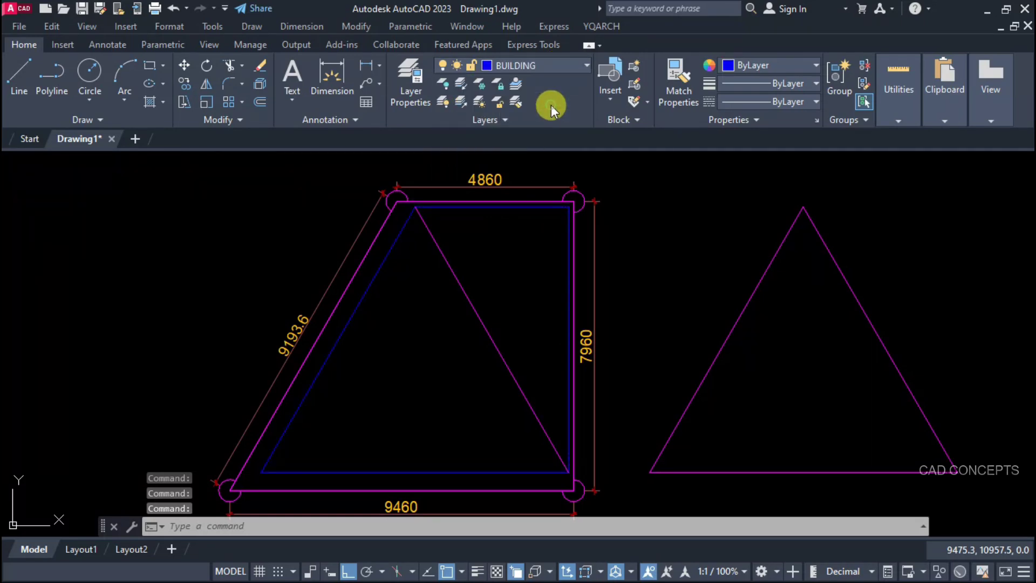
key(Escape)
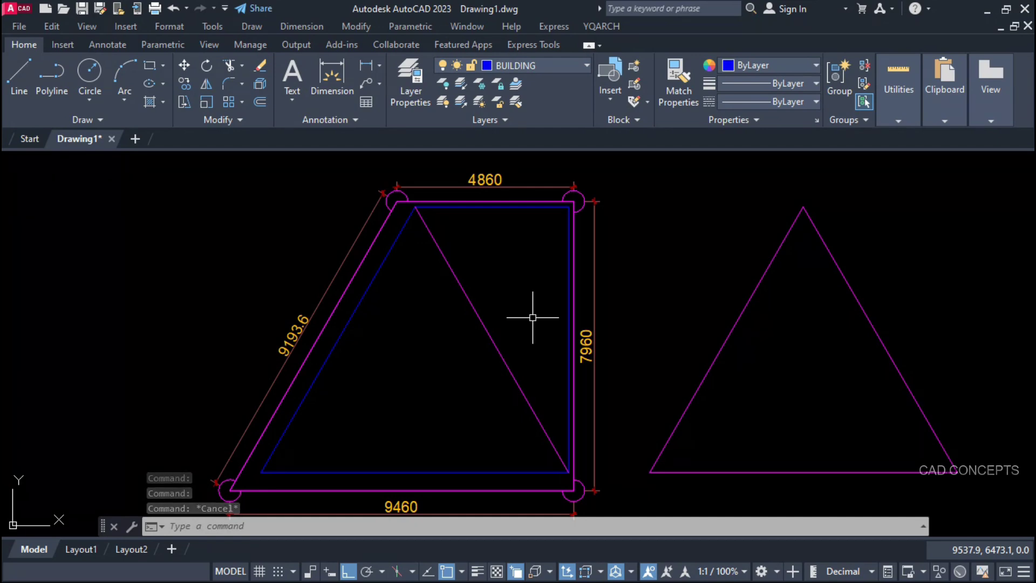
Write the multiline text label 'PLOT A1000' inside the plot outline.
text(t)
key(Return)
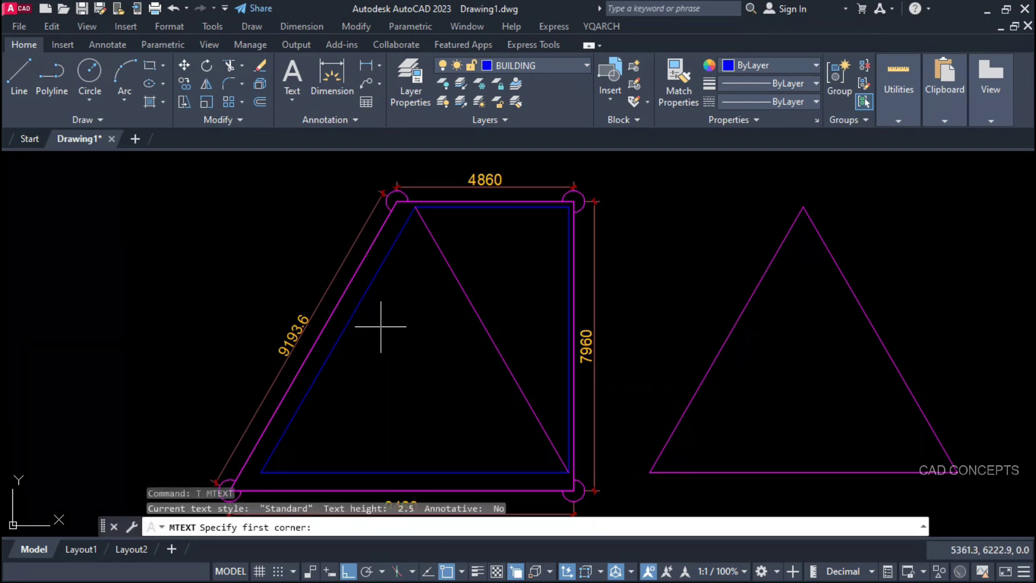
click(380, 325)
click(507, 377)
text(PLOT)
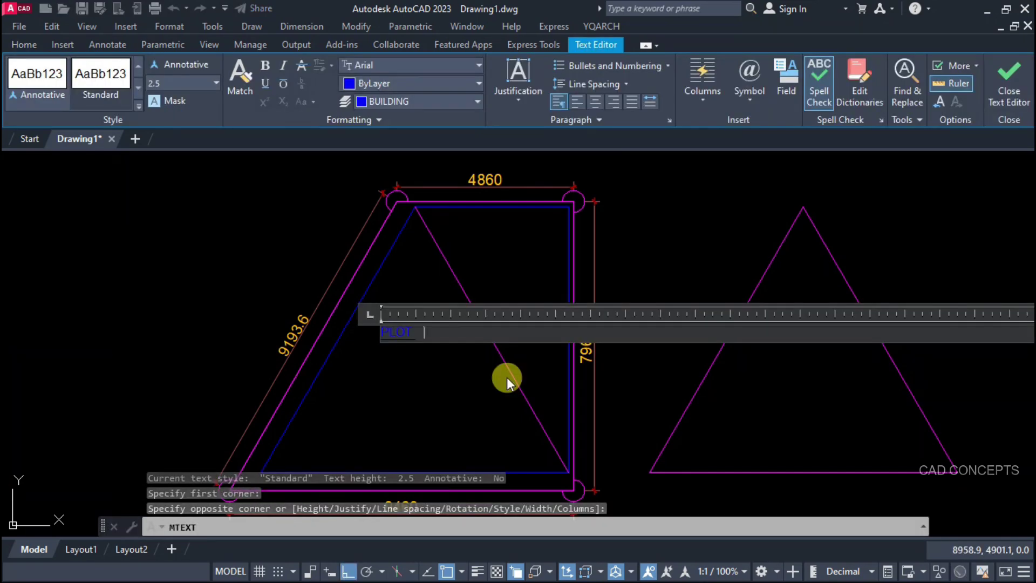
text( A1000)
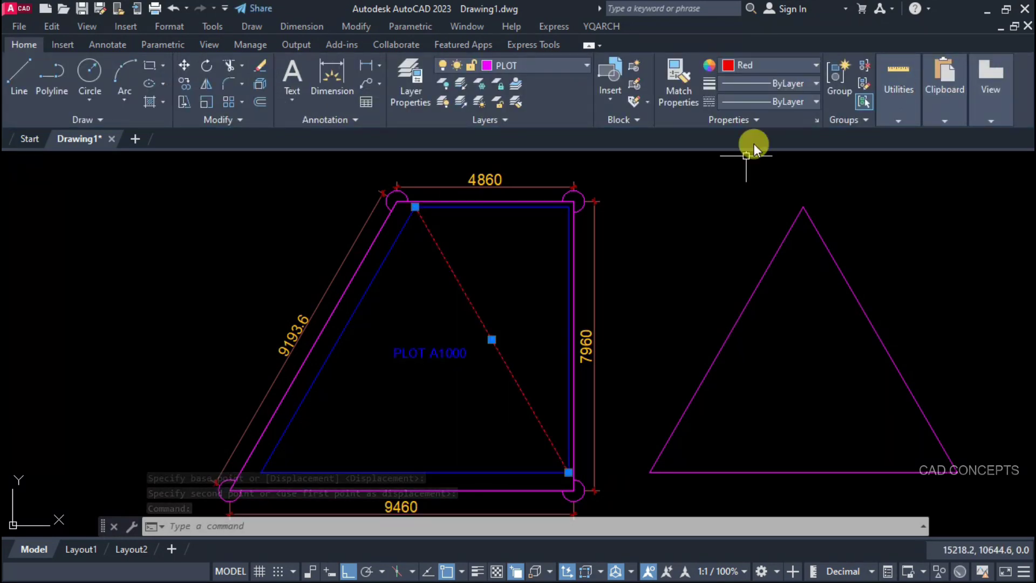
Load the ACAD_ISO04W100 long-dash-dot linetype through the Linetype Manager.
click(788, 102)
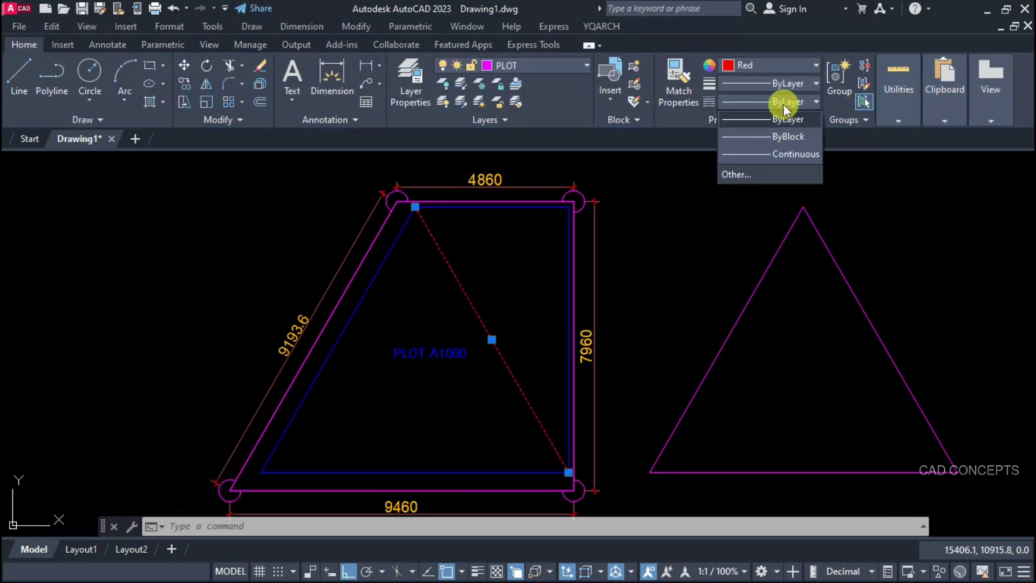
click(787, 172)
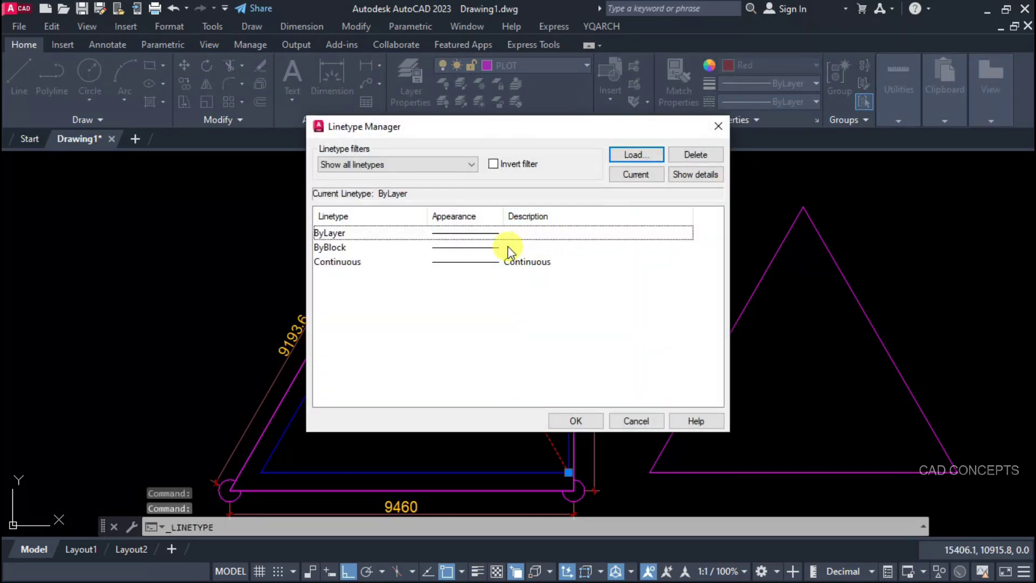
click(635, 156)
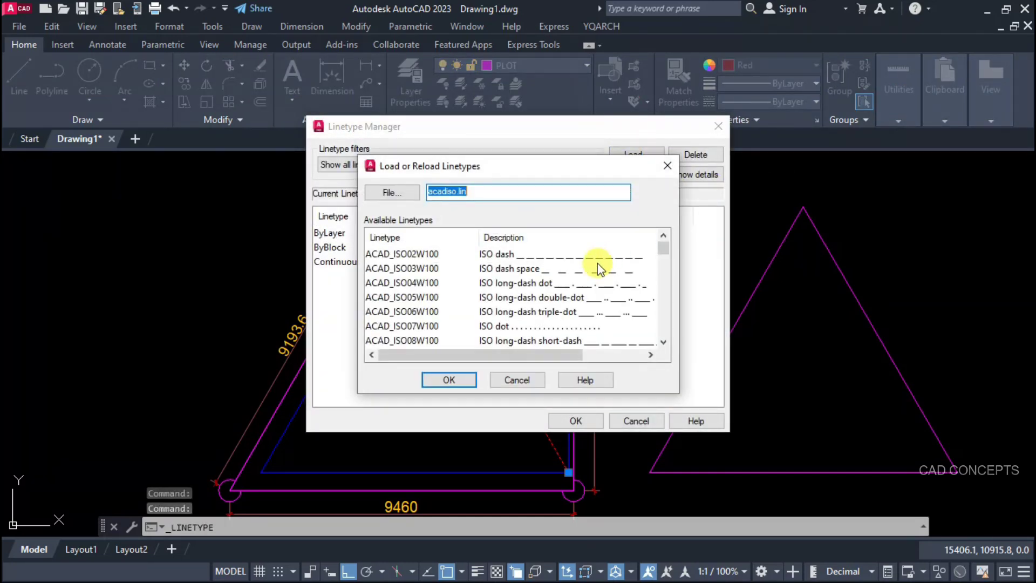
click(547, 283)
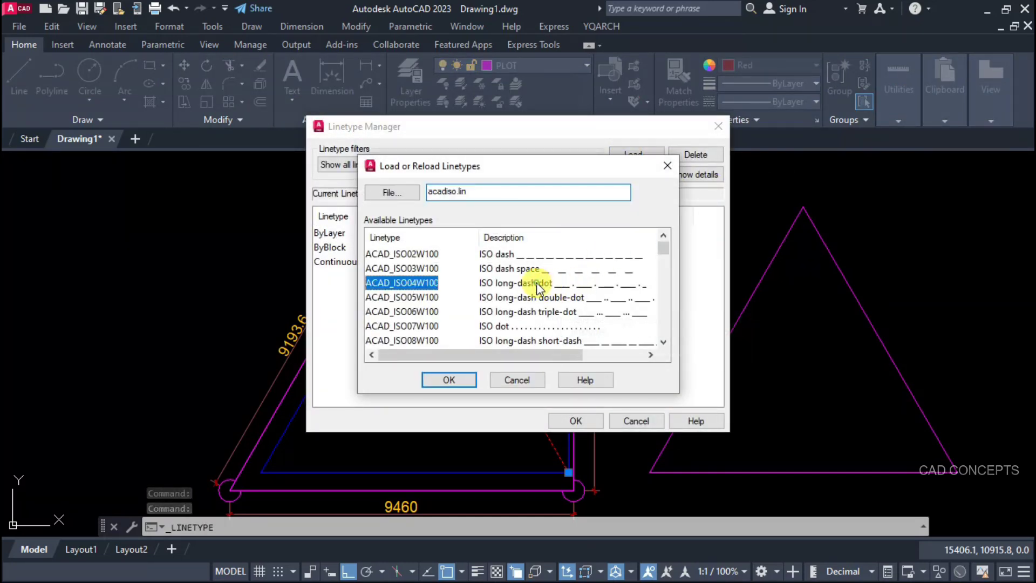
click(444, 382)
click(573, 421)
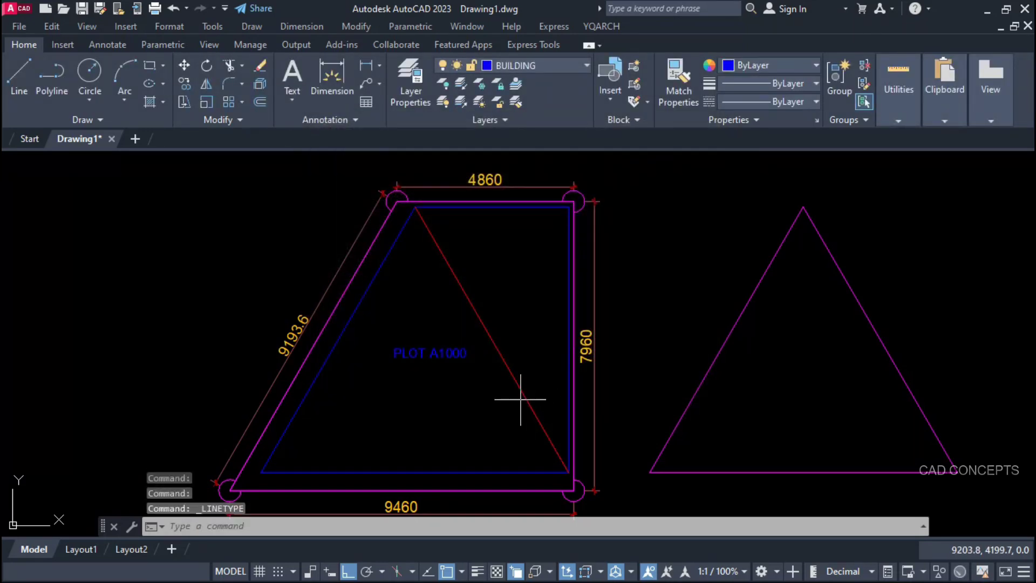
Assign the ACAD_ISO04W100 linetype to the red diagonal line.
click(521, 400)
click(506, 374)
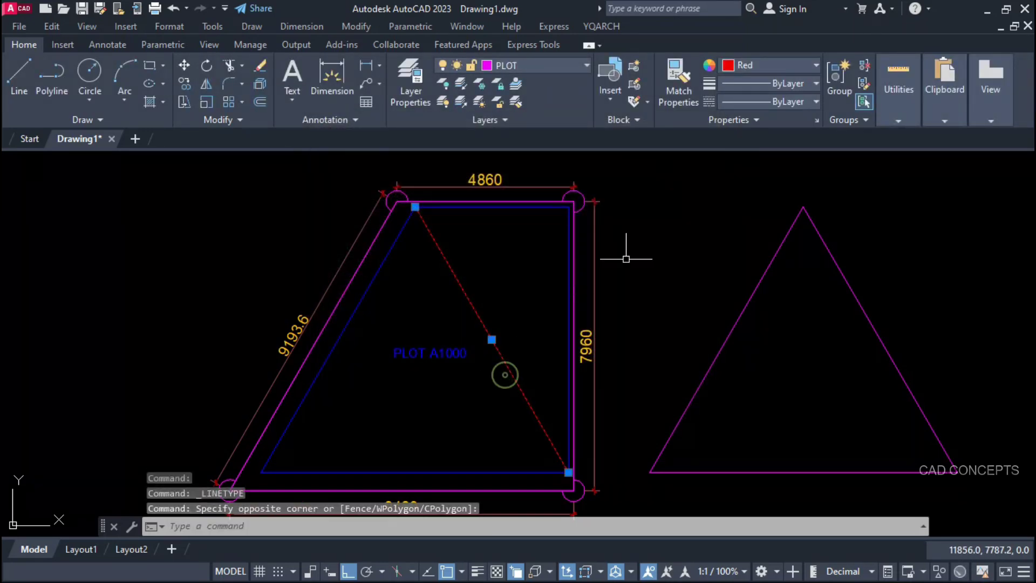
click(788, 101)
click(793, 149)
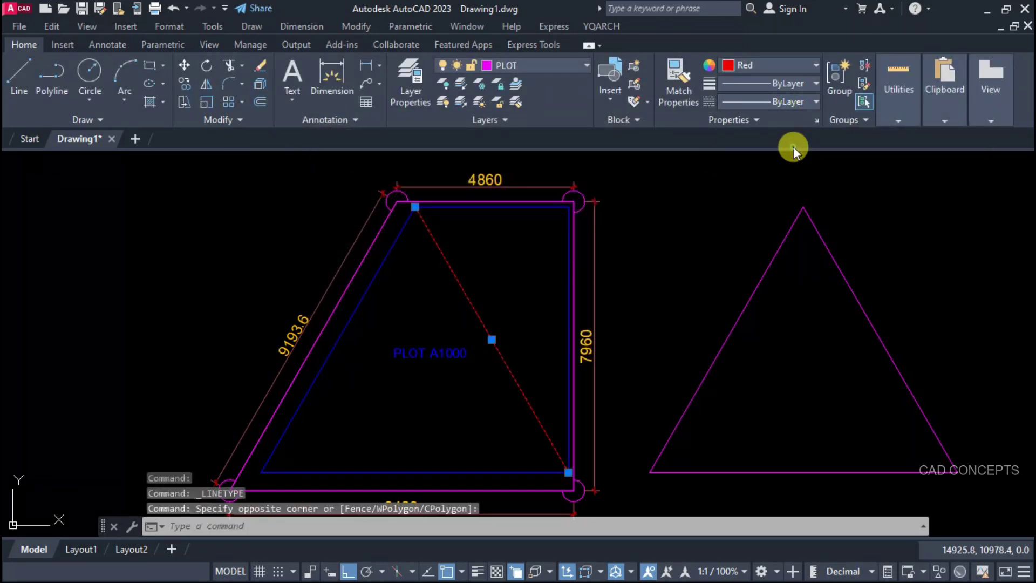
click(783, 102)
click(789, 161)
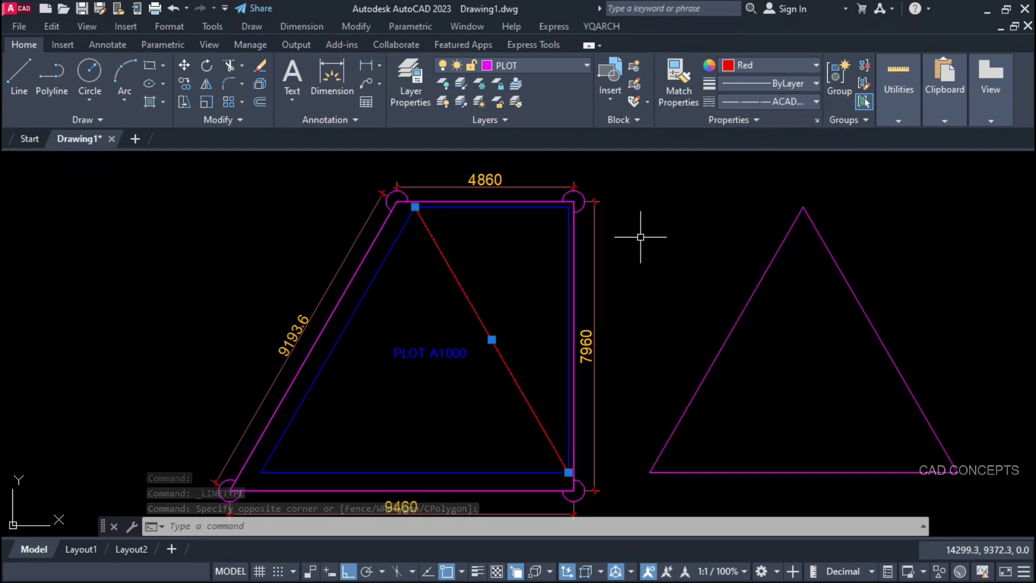
Enlarge the diagonal's linetype scale with XT so its long dashes become visible.
text(XT)
key(Return)
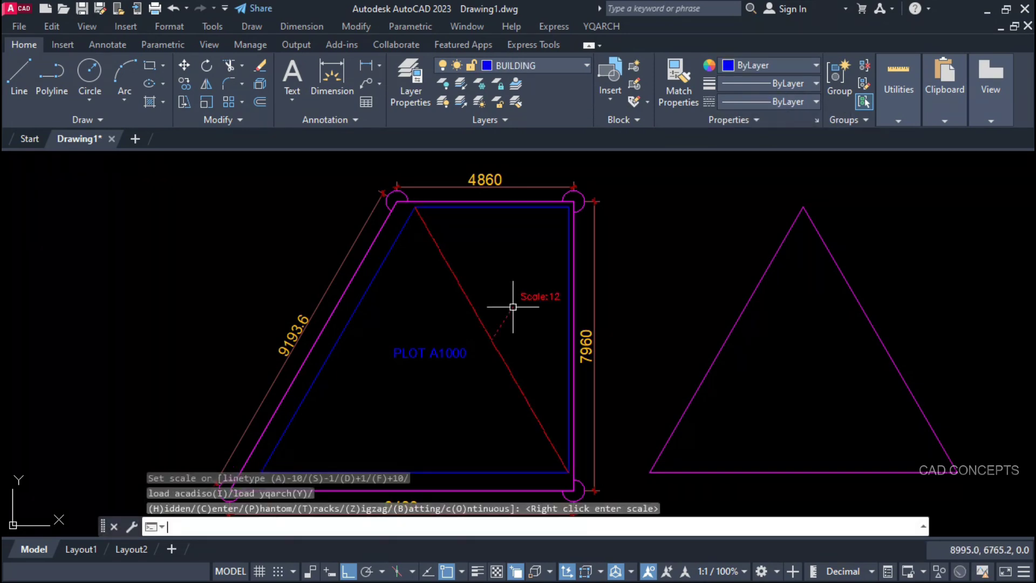
click(544, 386)
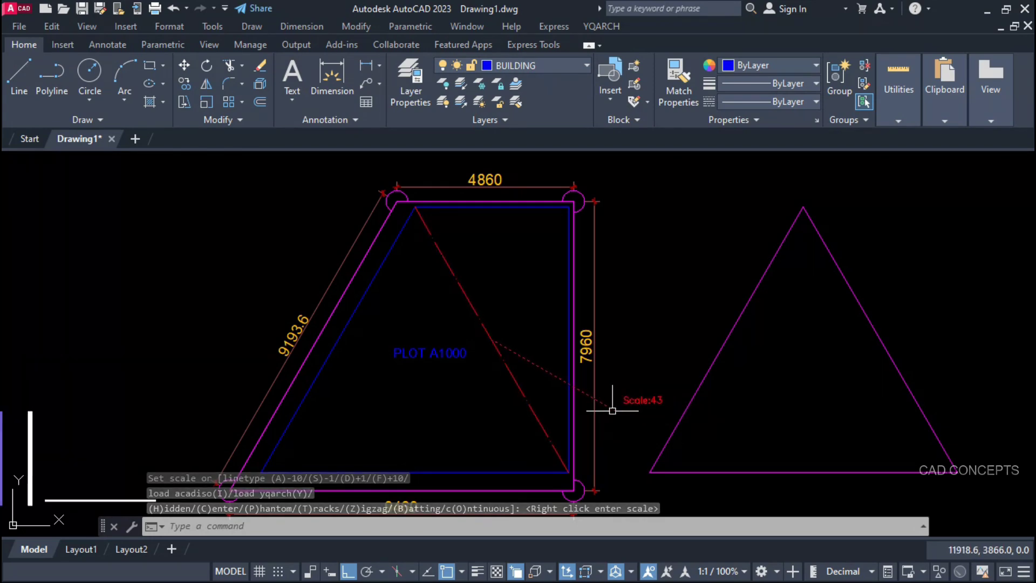
right_click(540, 372)
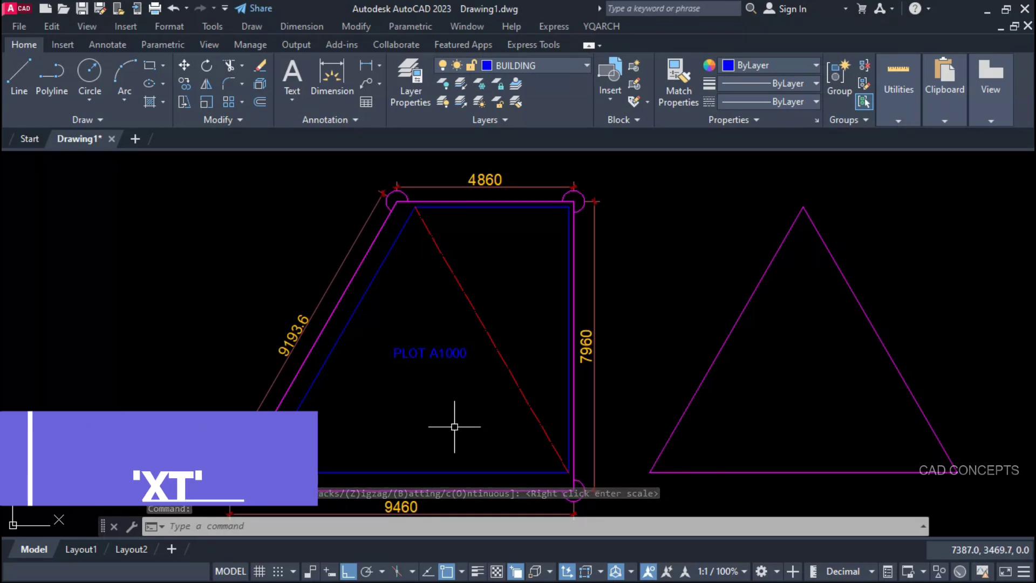
Copy the PLOT A1000 label above the original and select the copy's wording for editing.
click(421, 356)
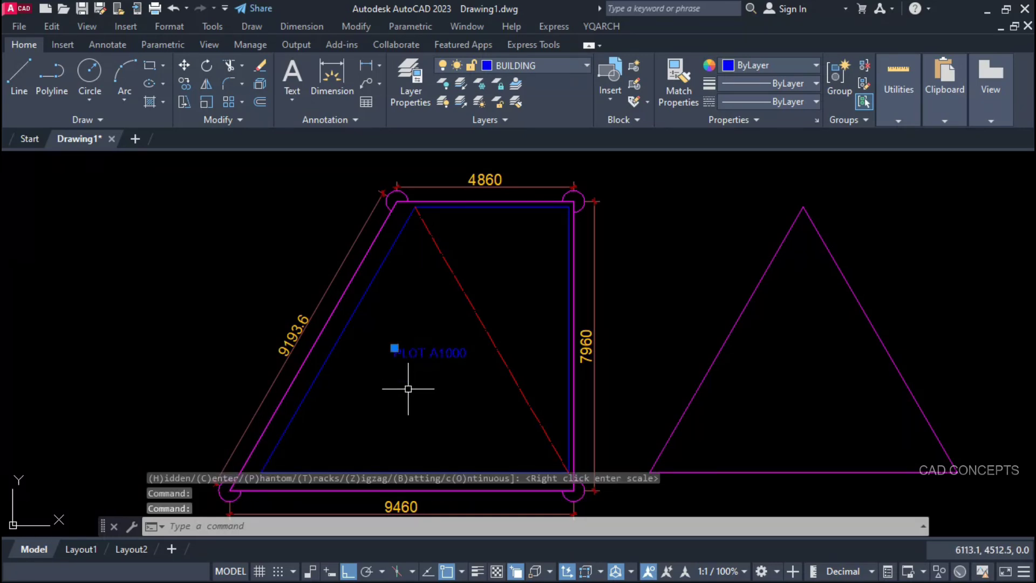
text(CO)
key(Return)
click(446, 393)
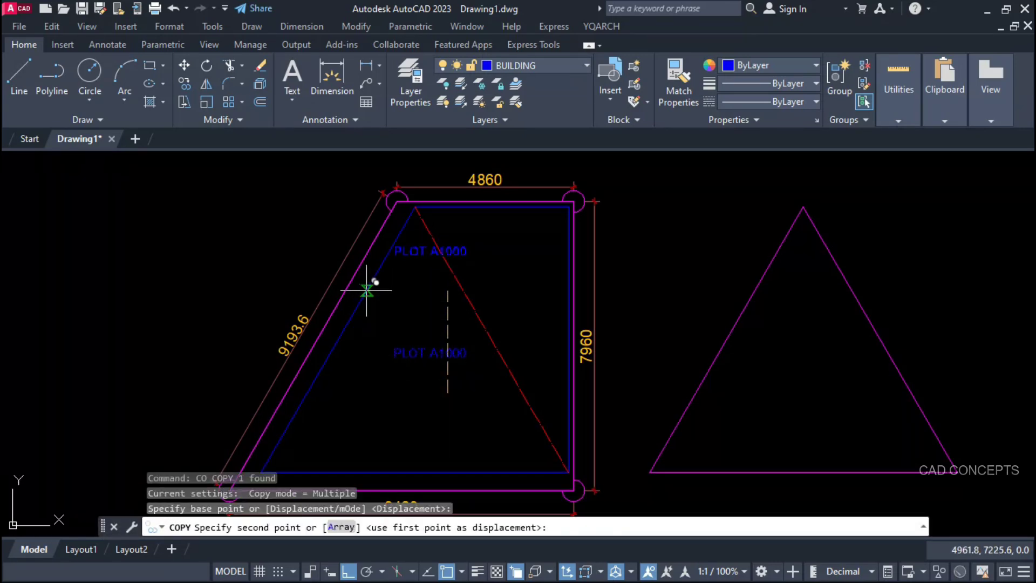
click(412, 281)
key(Escape)
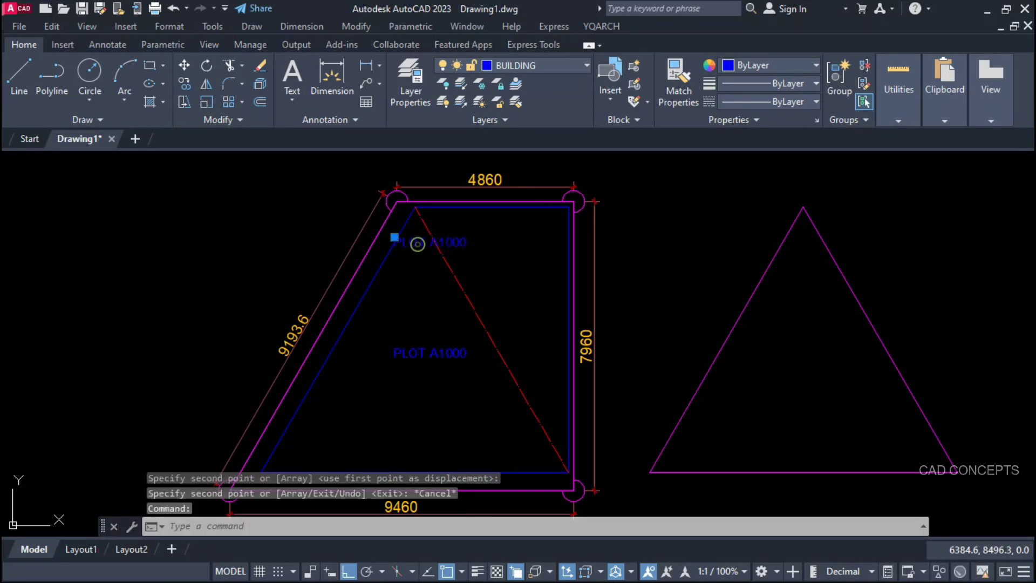
double_click(418, 244)
triple_click(412, 239)
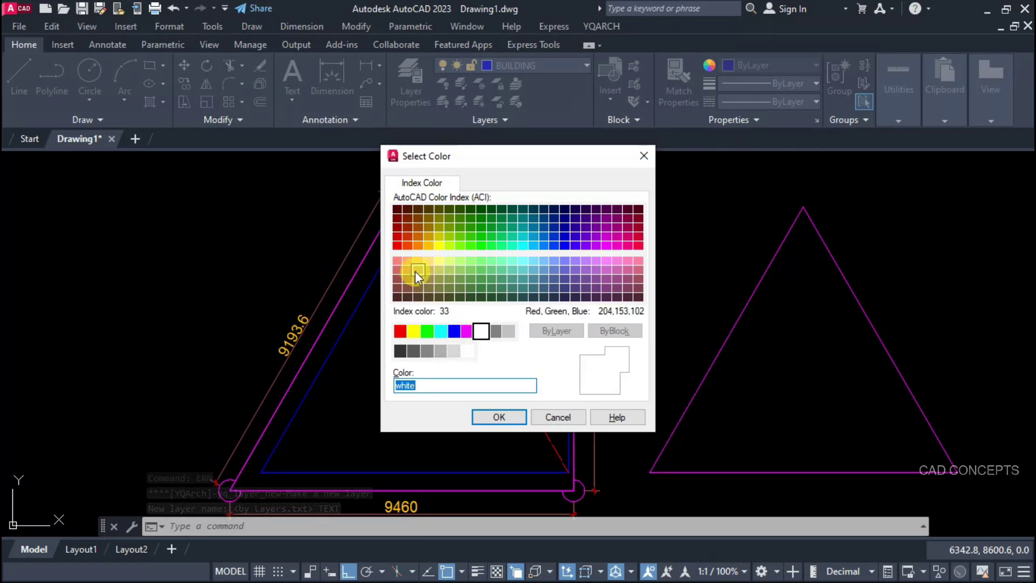
Give the new TEXT layer yellow colour 52, then select the PLOT A1000 label.
click(440, 238)
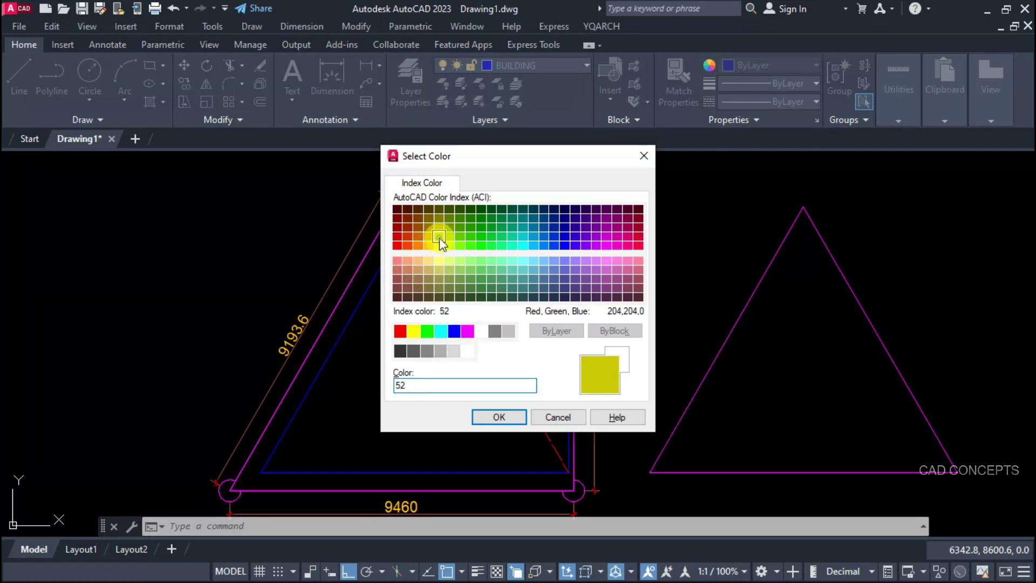
click(500, 416)
click(436, 354)
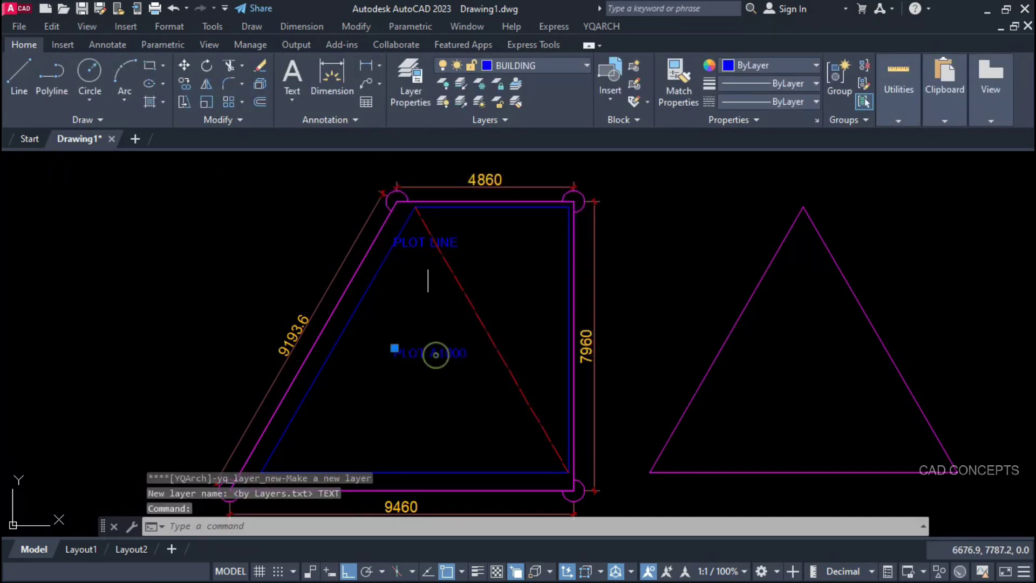
Put both the PLOT A1000 and PLOT LINE labels on the yellow TEXT layer.
click(424, 242)
click(546, 62)
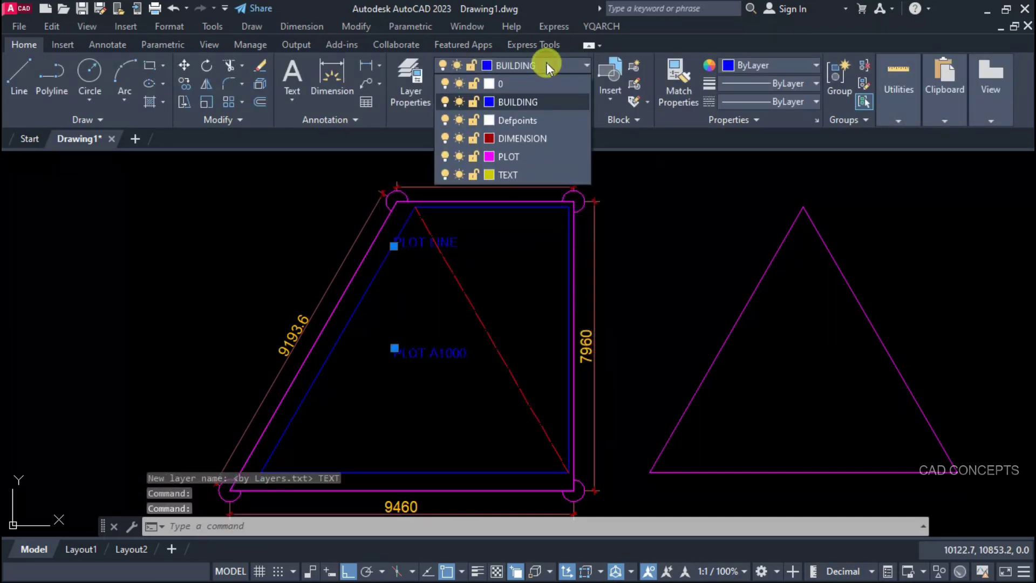
click(507, 174)
key(Escape)
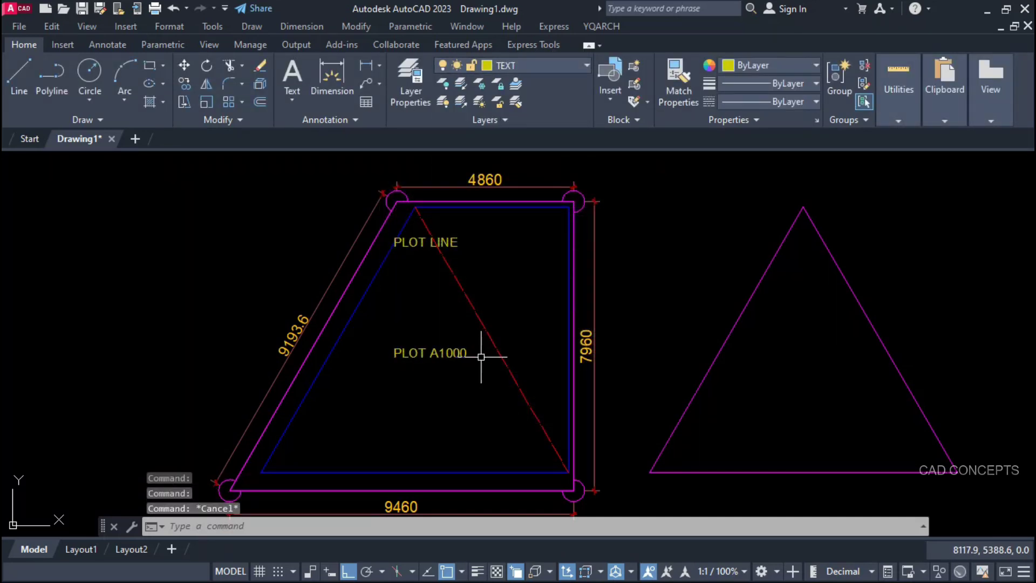
scroll(398, 195, up, 6)
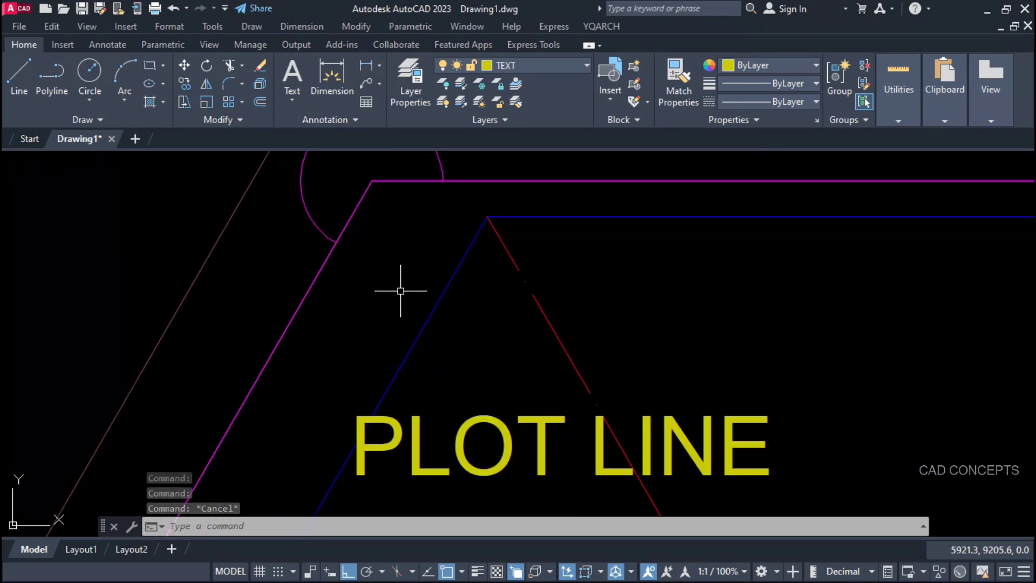
scroll(403, 287, down, 2)
Window-select the PLOT LINE label near the top-left corner circle.
text(e)
key(Escape)
click(443, 352)
click(436, 411)
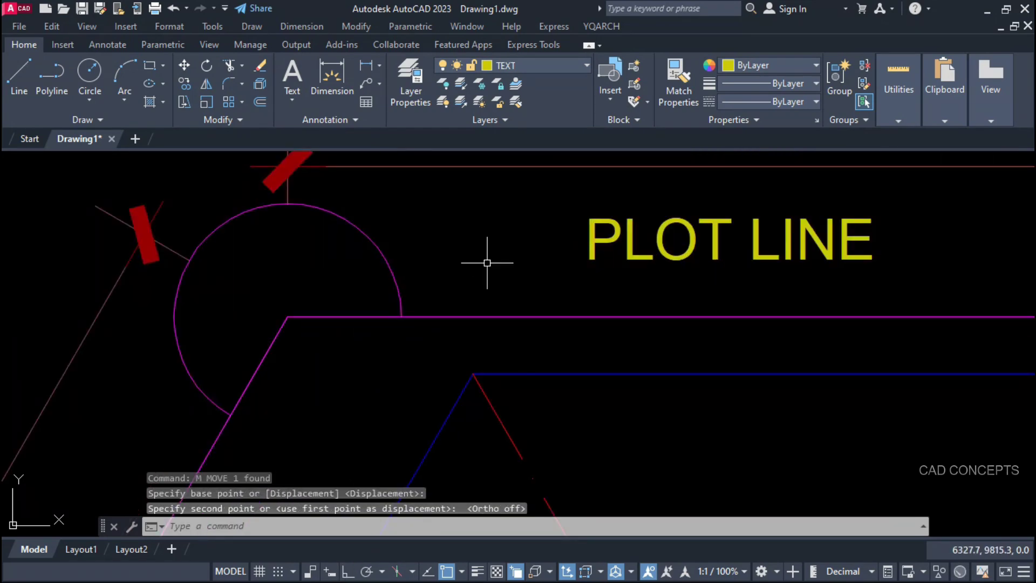
middle_drag(487, 263, 517, 290)
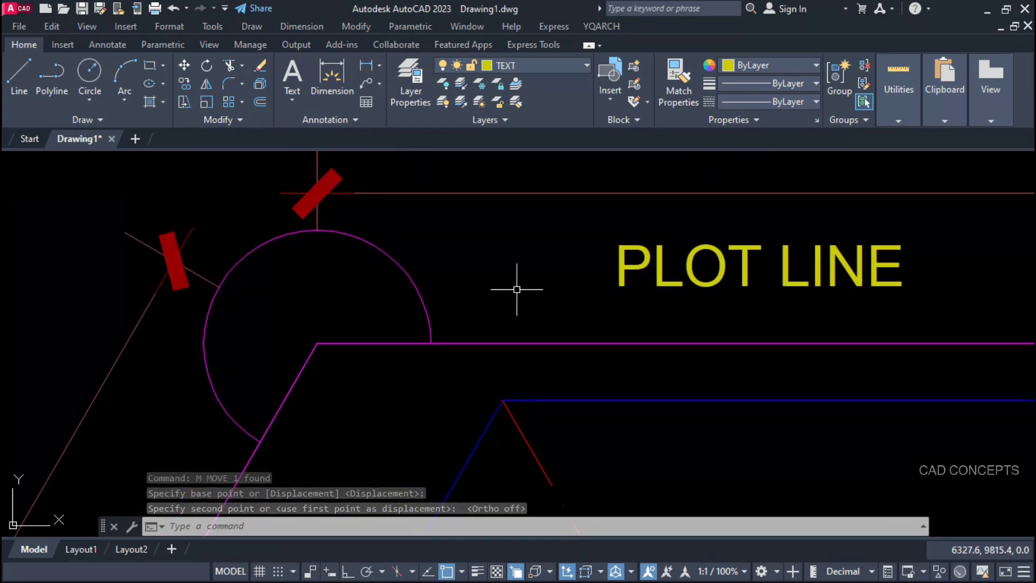
Load the ARCH ARROW (AARC).lsp routine with the AP application loader.
text(ap)
key(Return)
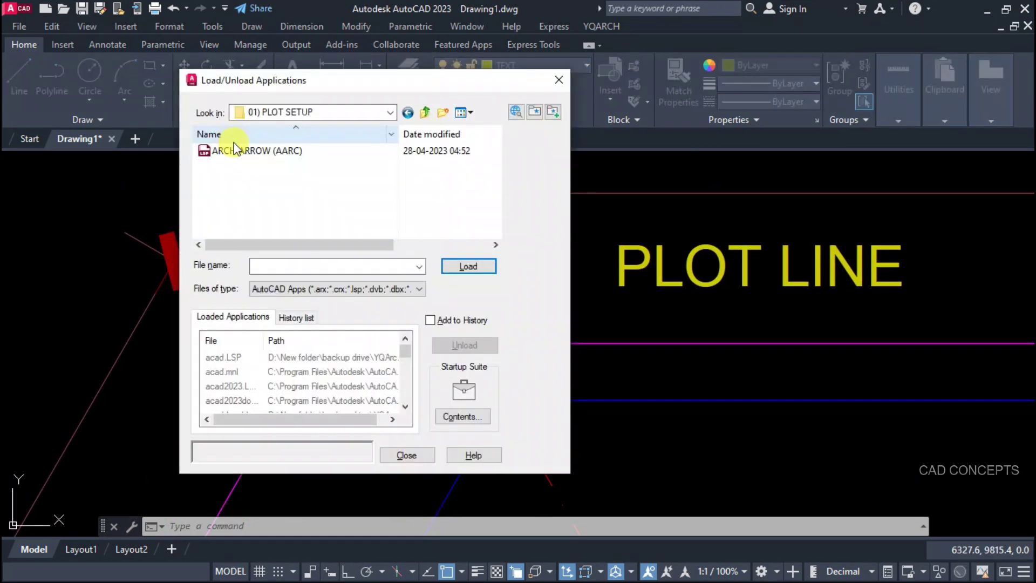
click(233, 152)
click(469, 266)
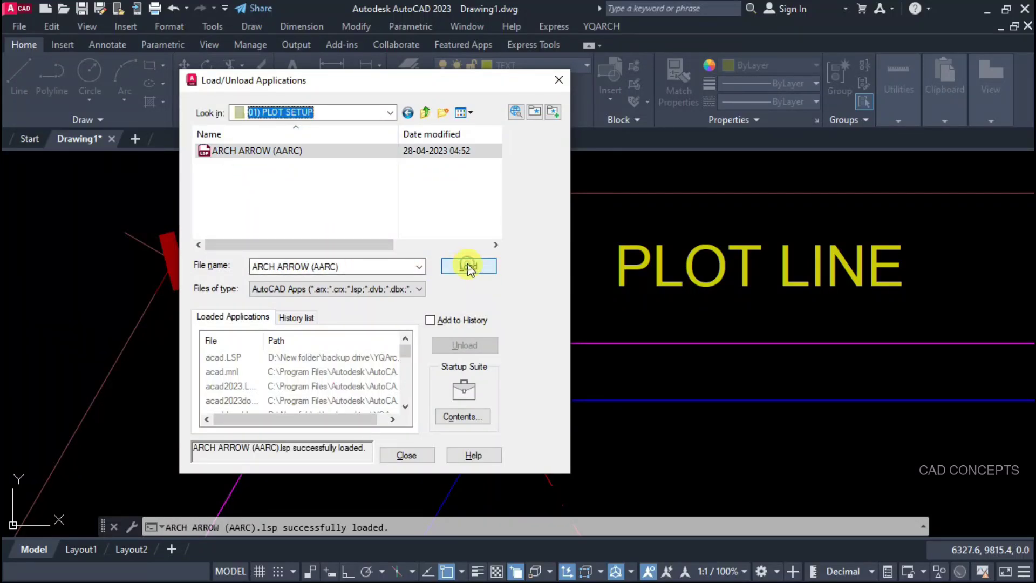
click(403, 456)
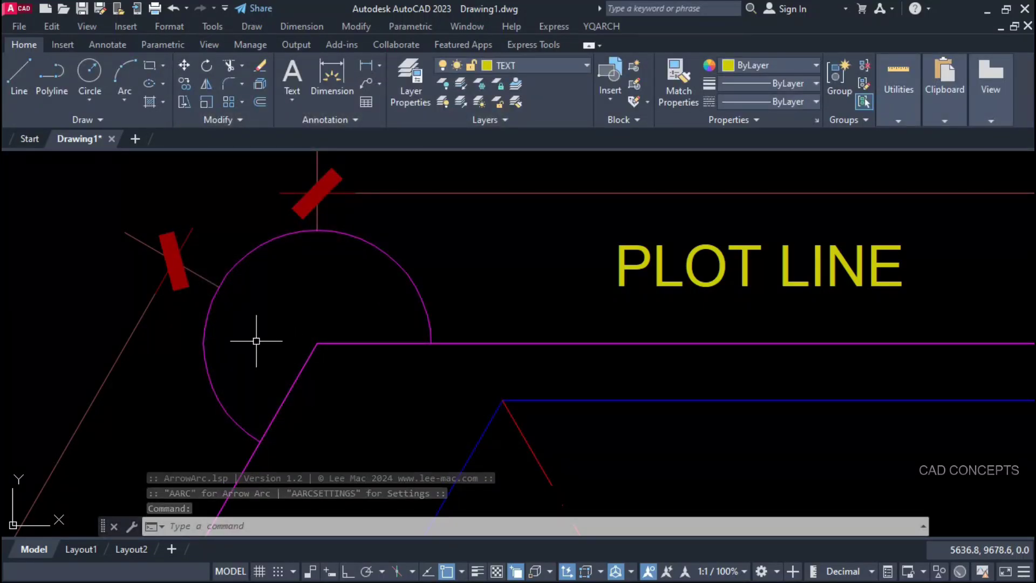
Set arrow-arc options to default length 96.2 and width 47 with arrowheads at both ends.
text(AARC)
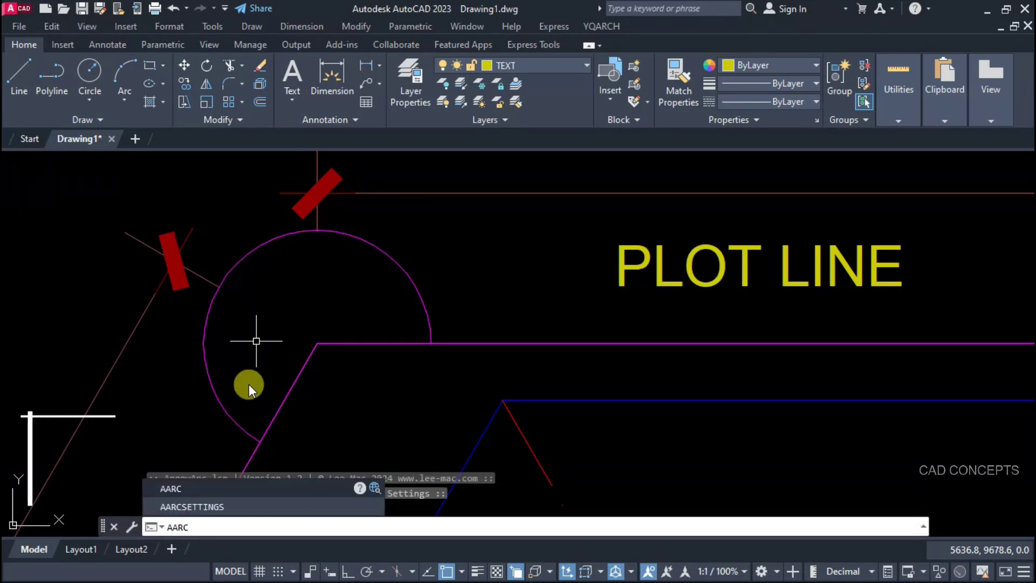
click(221, 506)
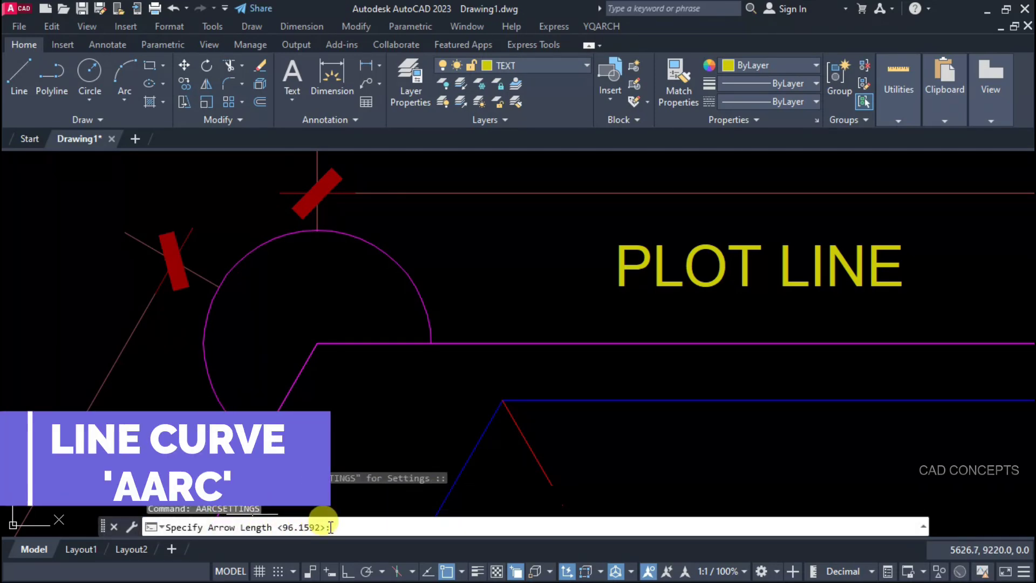
key(Return)
key(Return)
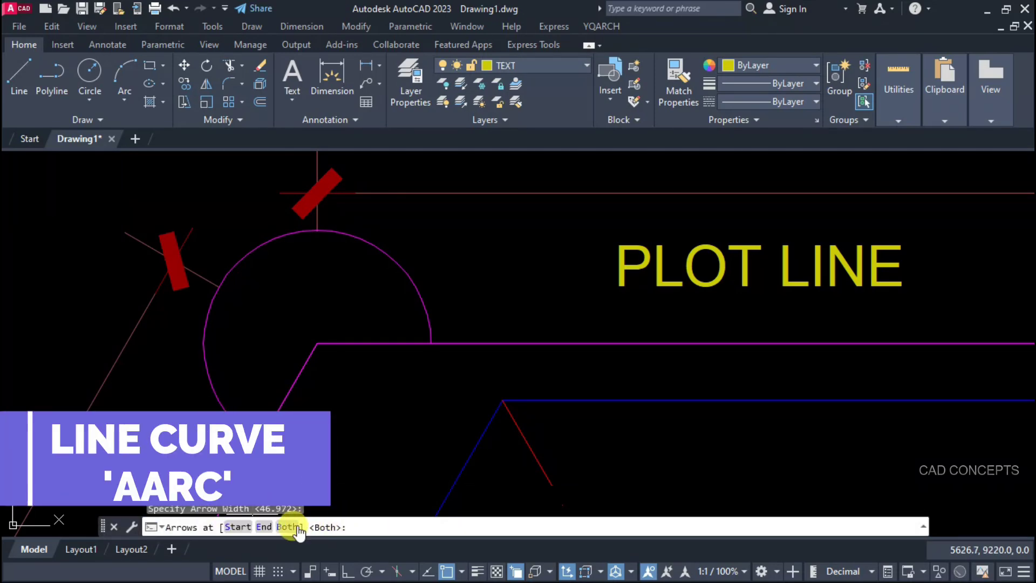
click(288, 526)
key(Return)
key(Escape)
text(AARC)
key(Return)
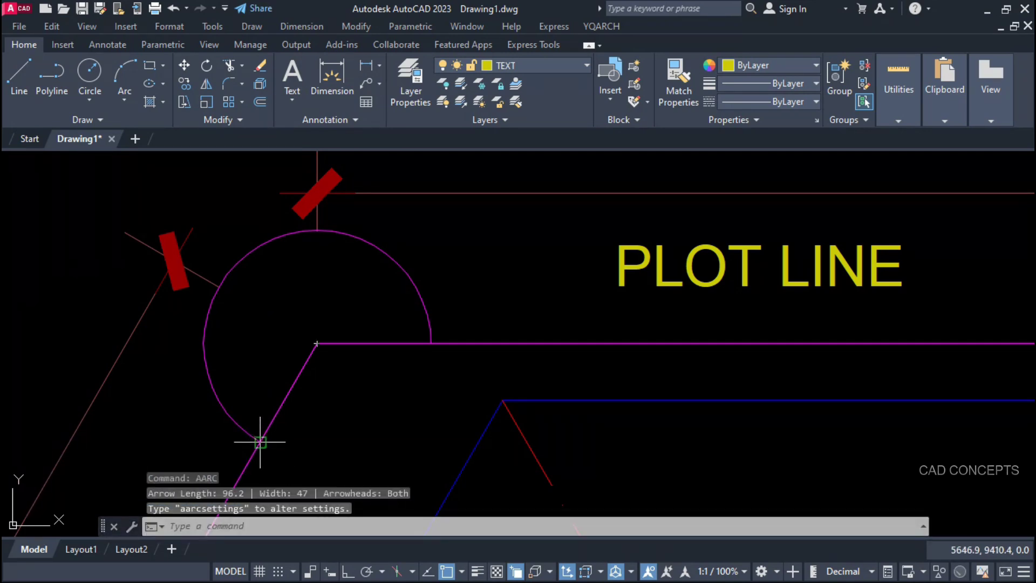
Draw double-headed arrow arcs on the top-left, bottom-right and bottom-left corner circles.
click(260, 442)
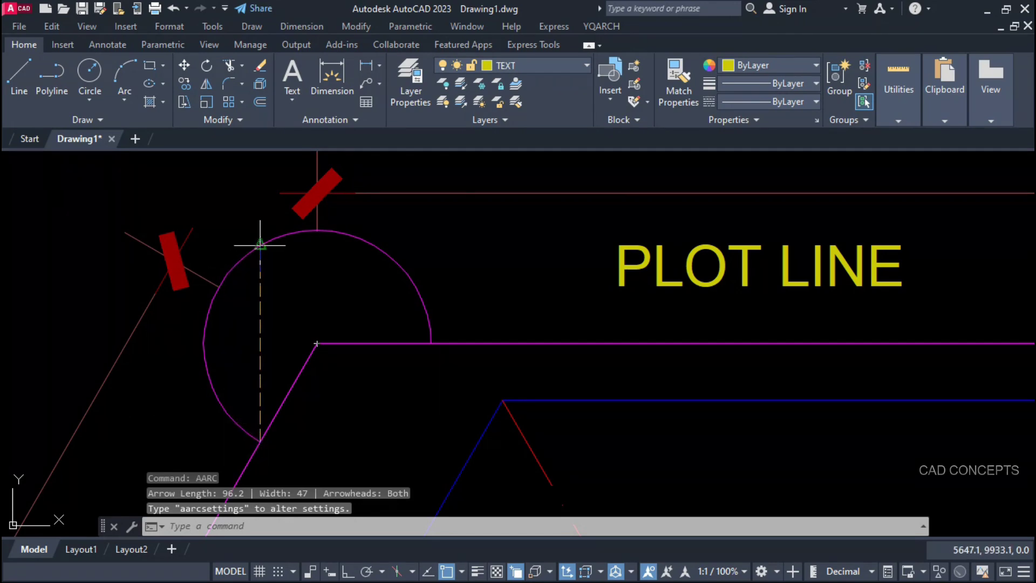
click(275, 236)
click(429, 345)
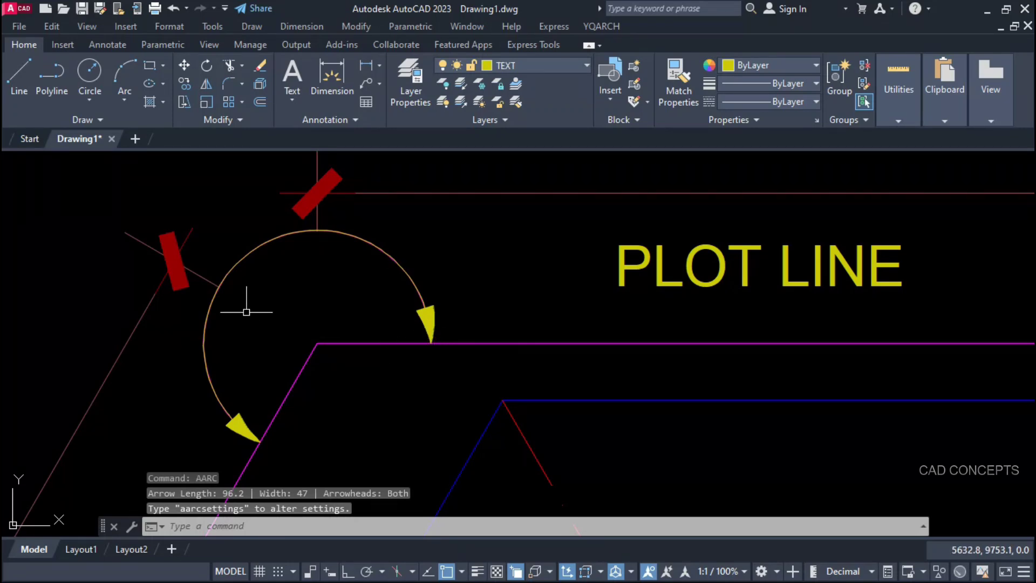
scroll(280, 286, down, 4)
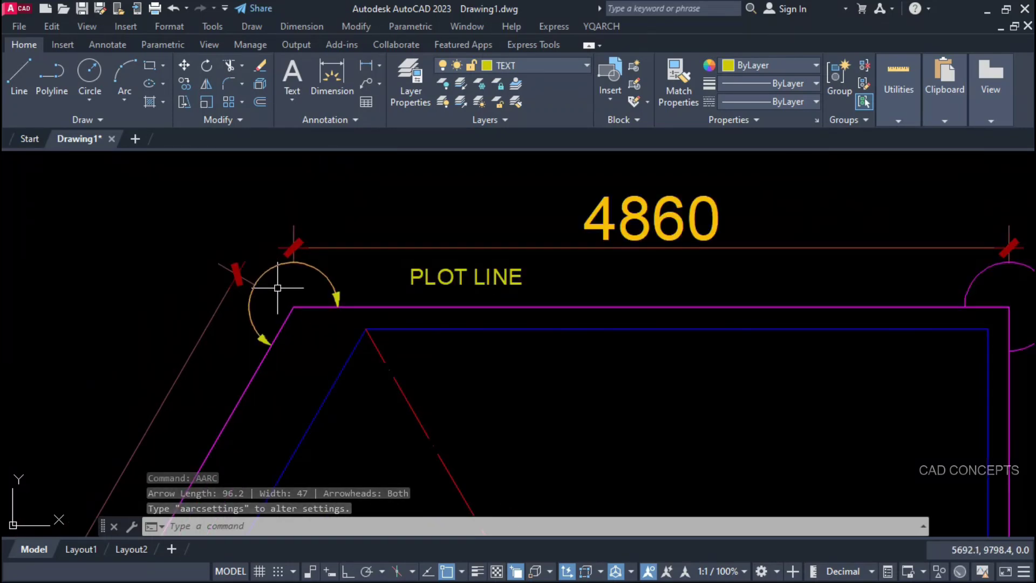
scroll(277, 289, down, 2)
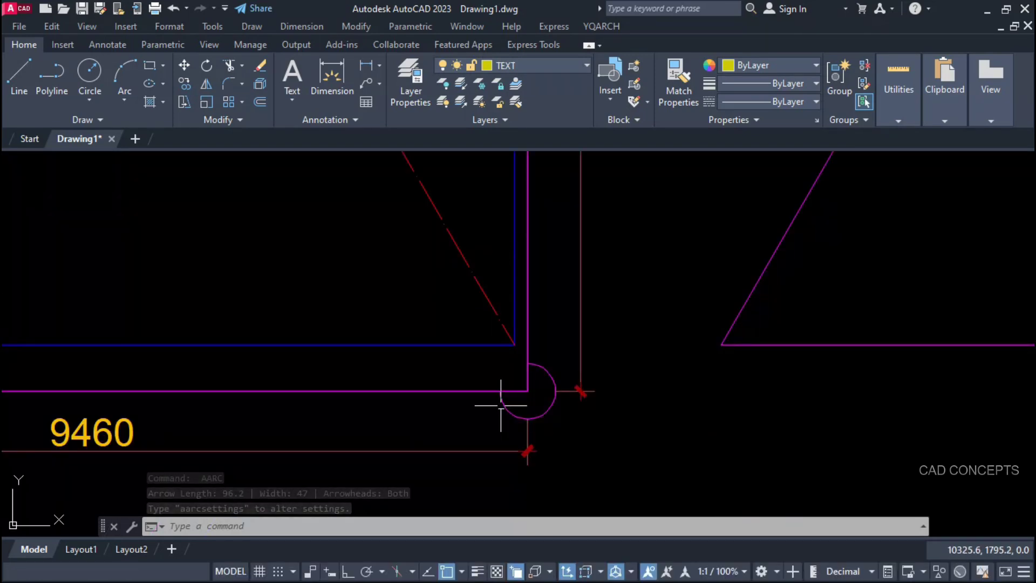
scroll(500, 405, up, 3)
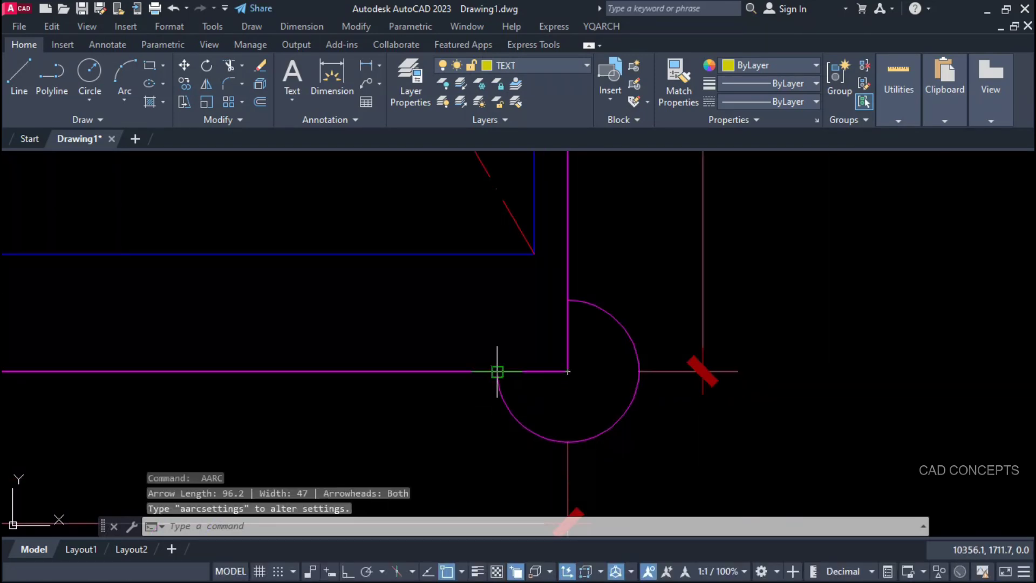
click(568, 300)
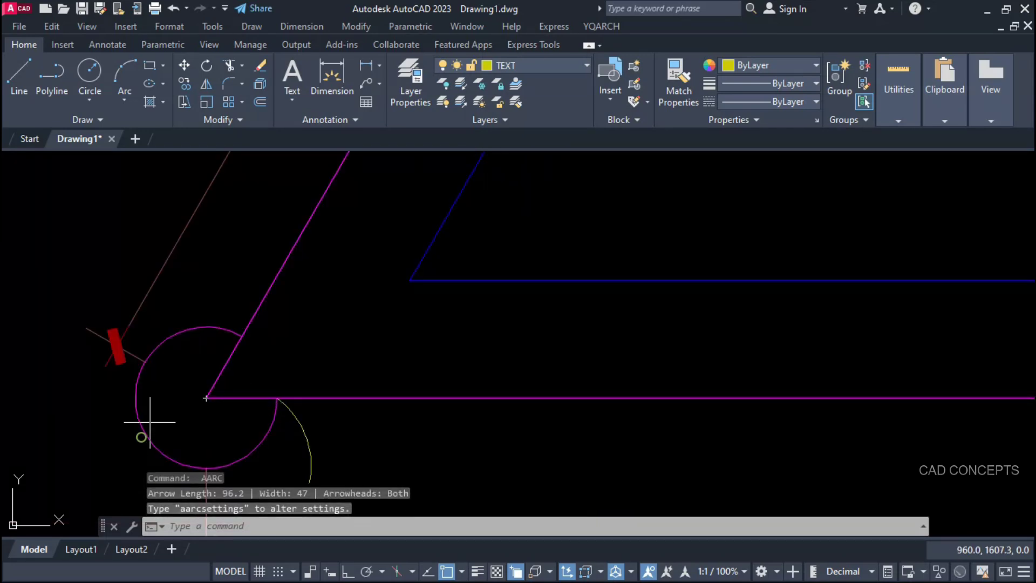
click(241, 335)
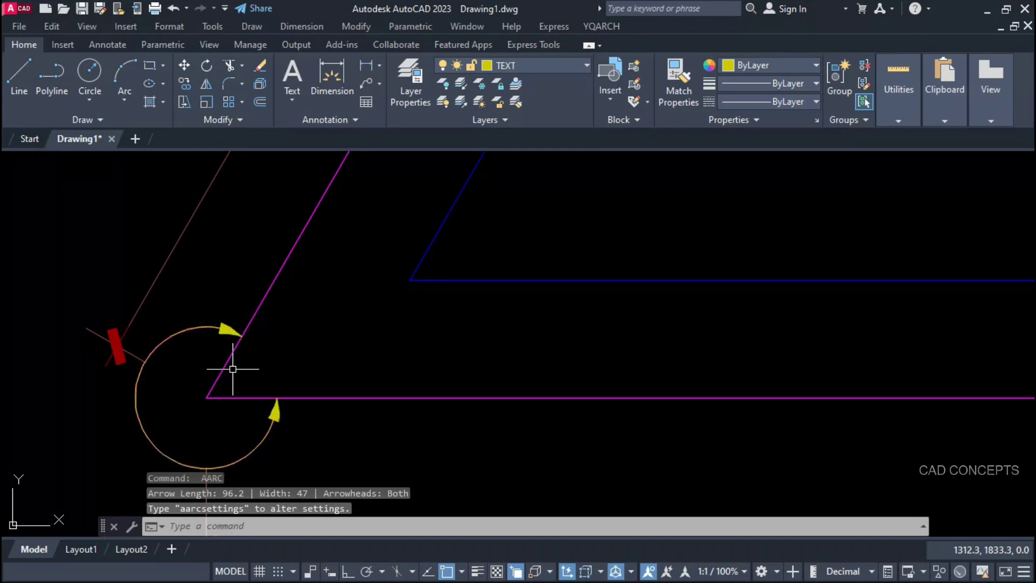
click(496, 272)
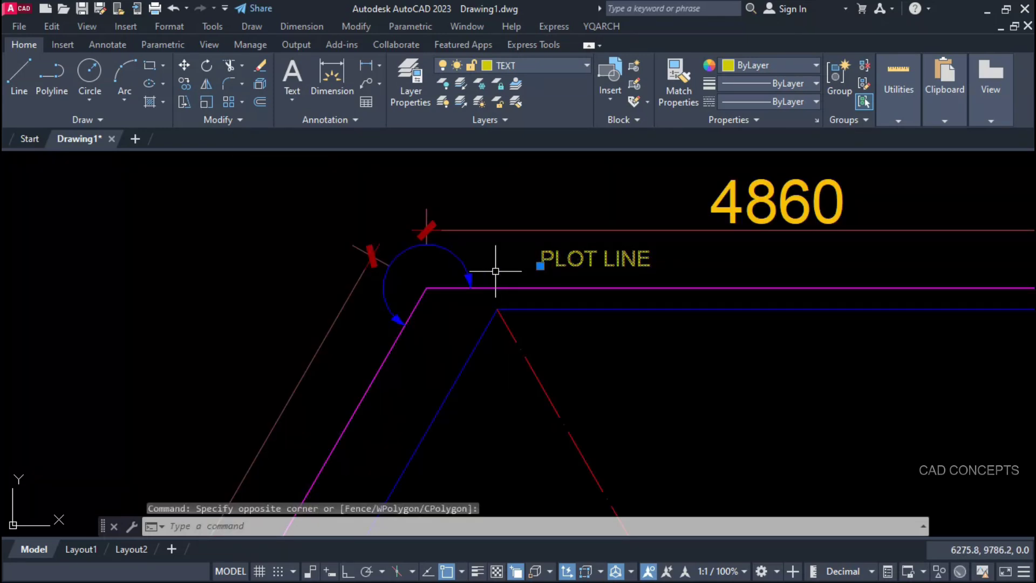
Scale PLOT LINE to 0.8 and curve it along the top-left corner's arrow arc.
text(sc)
key(Return)
click(540, 265)
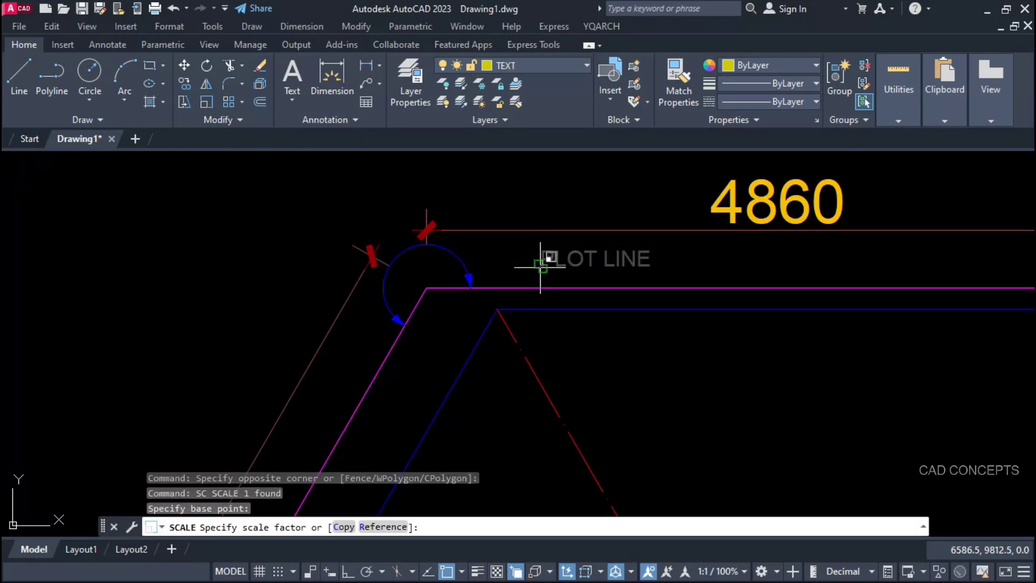
key(Return)
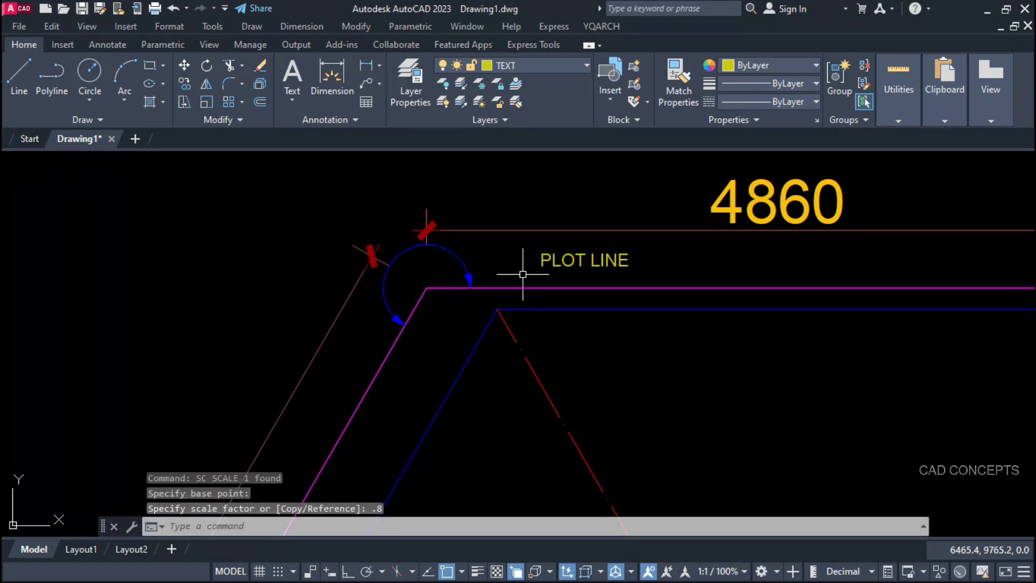
text(vv)
key(Return)
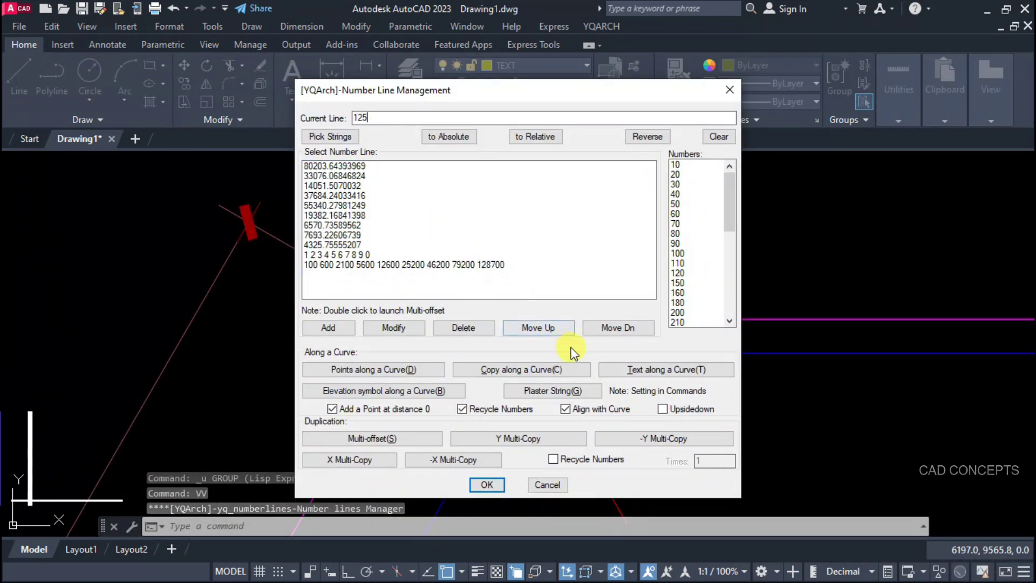
click(644, 365)
click(599, 267)
click(356, 355)
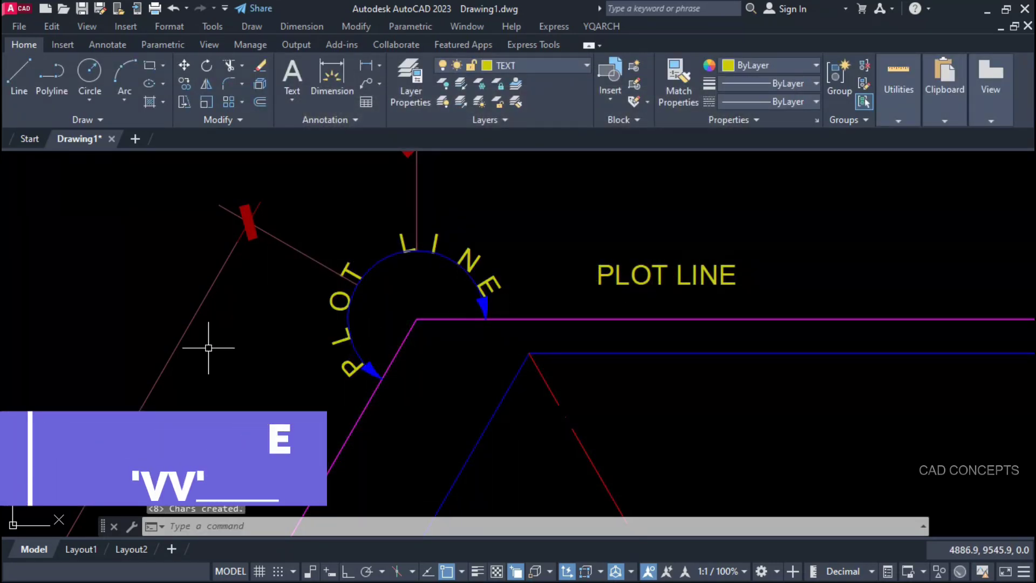
Move the straight PLOT LINE text to the top-right corner and curve it around that circle.
scroll(208, 347, down, 2)
click(475, 301)
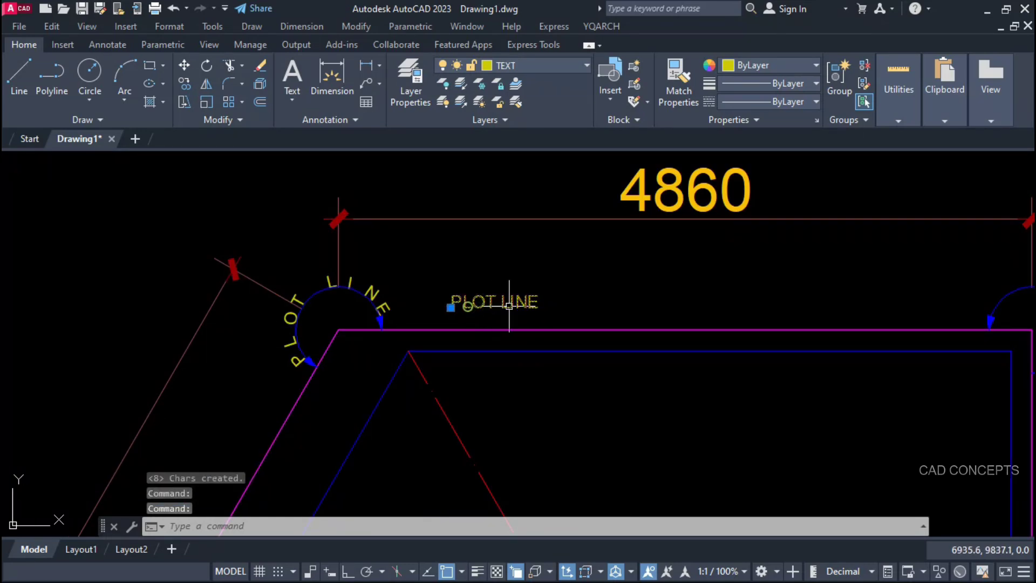
drag(461, 301, 891, 317)
middle_drag(956, 330, 348, 332)
scroll(349, 349, up, 2)
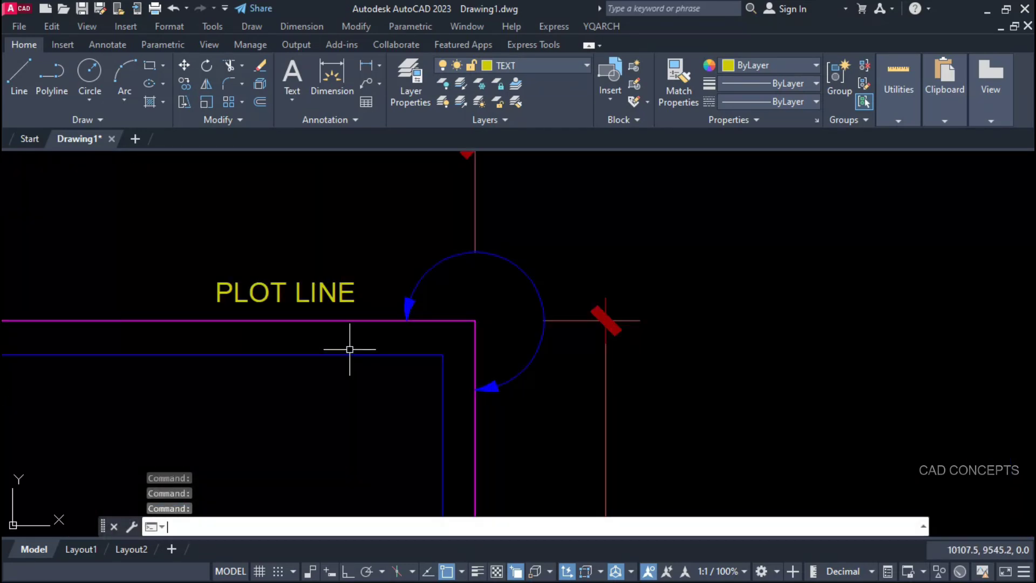
text(VV)
key(Return)
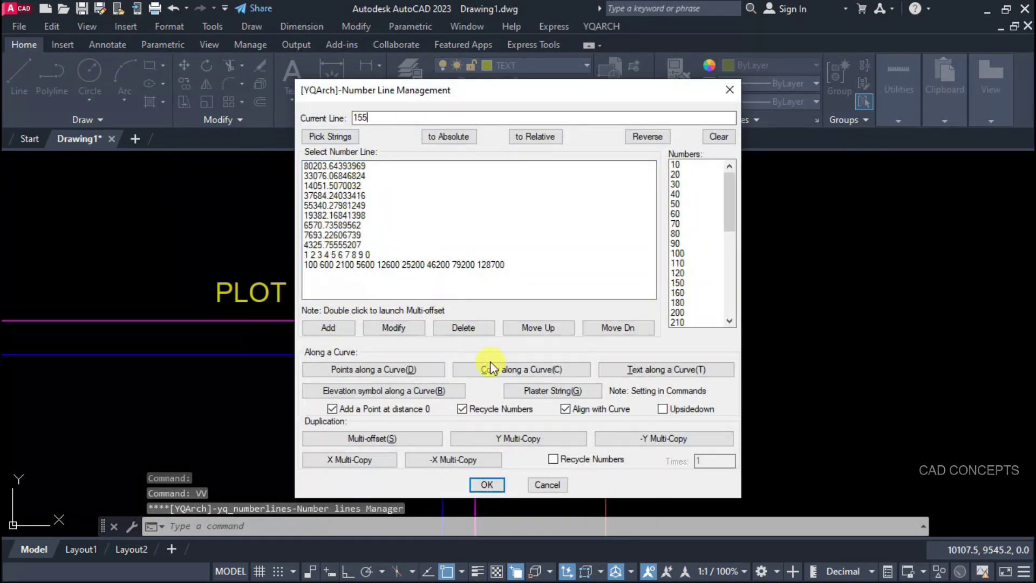
click(693, 374)
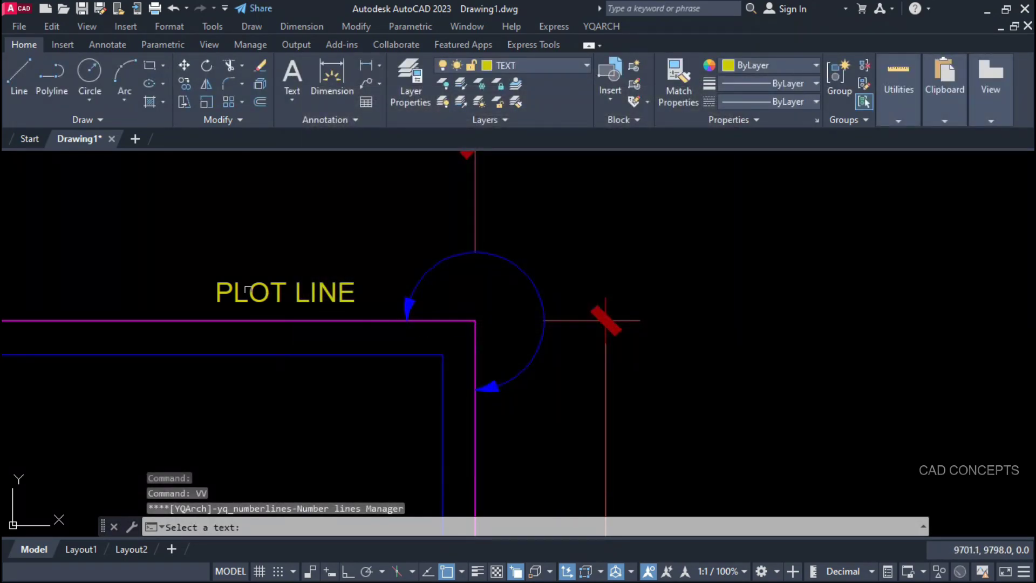
click(219, 285)
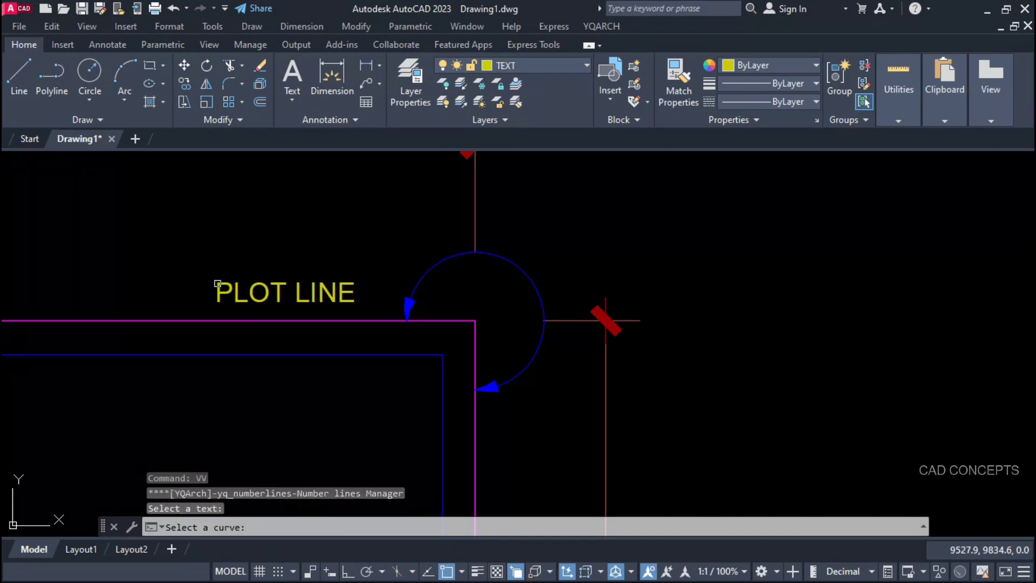
click(414, 285)
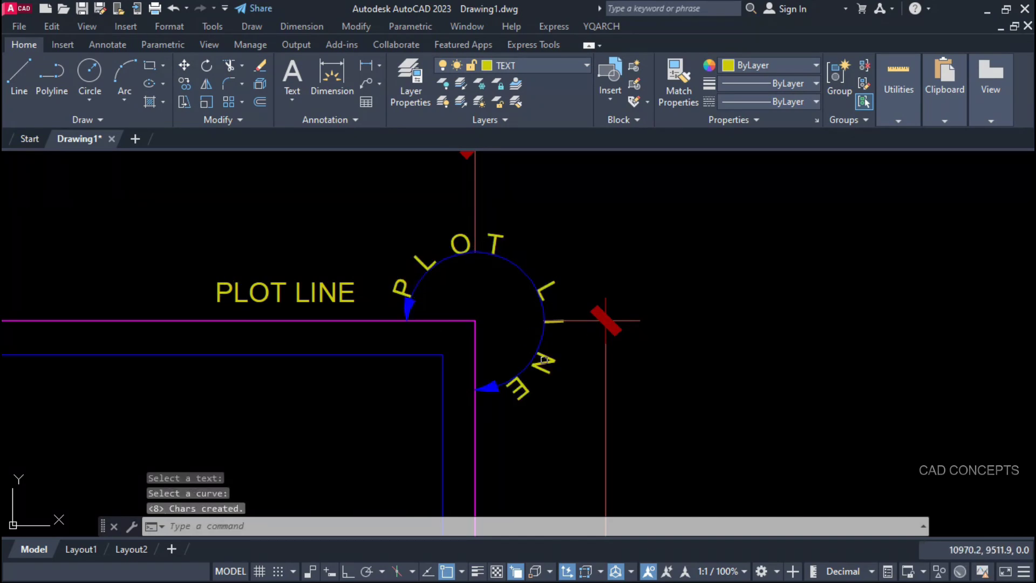
click(244, 303)
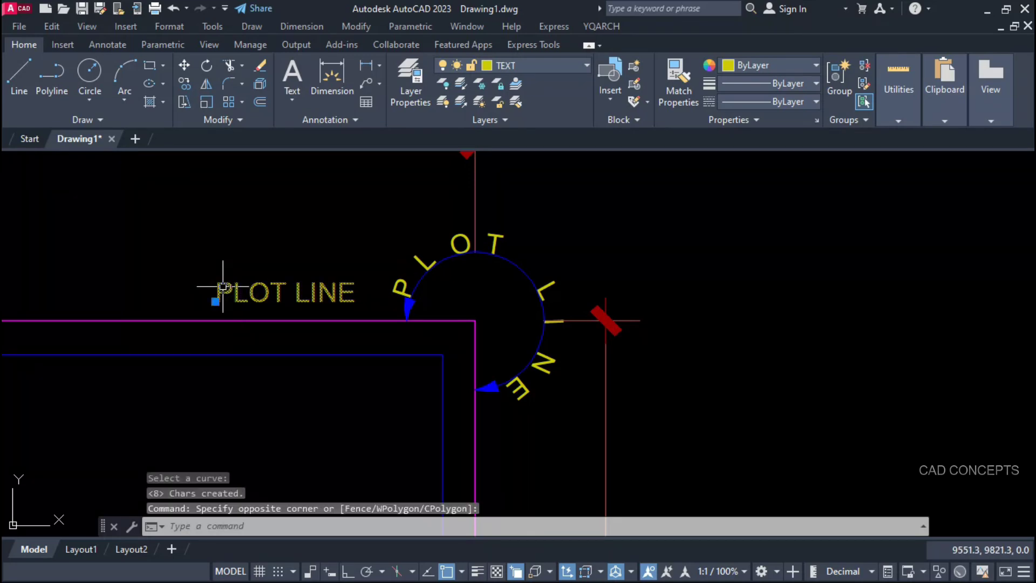
Move the straight PLOT LINE text beside the bottom-right corner circle.
click(223, 287)
text(m)
key(Return)
click(265, 283)
scroll(387, 227, down, 6)
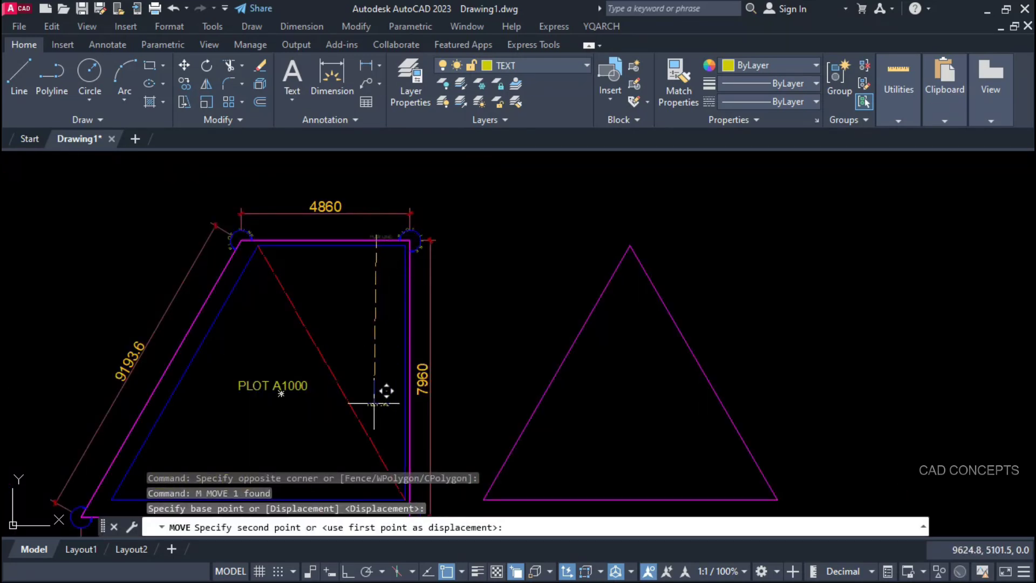
scroll(435, 290, up, 1)
scroll(497, 371, down, 1)
scroll(509, 468, up, 5)
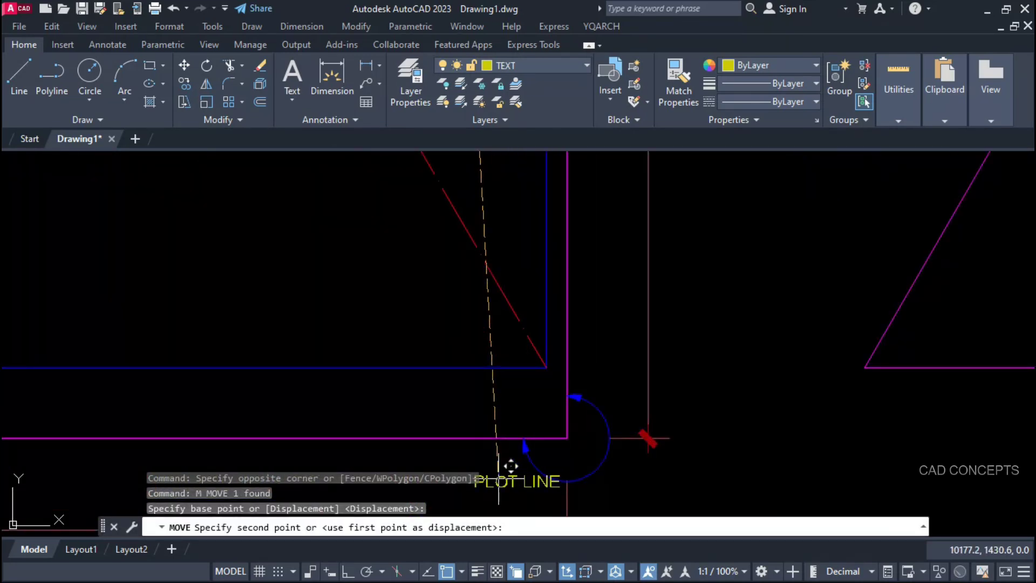
scroll(511, 465, up, 2)
middle_drag(535, 419, 569, 319)
click(461, 402)
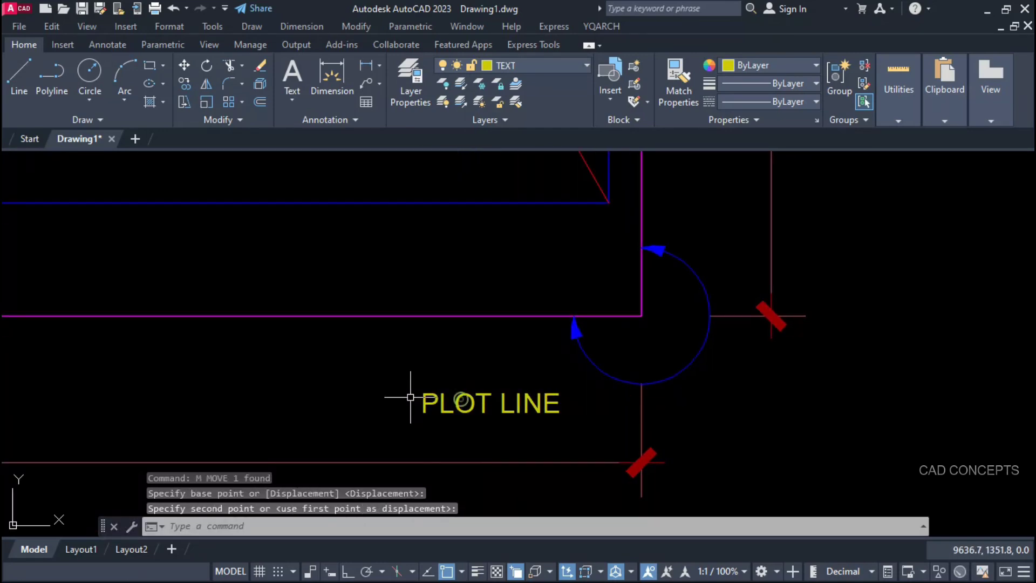
Curve PLOT LINE around the bottom-right corner circle with VV Text along a Curve.
text(vv)
key(Return)
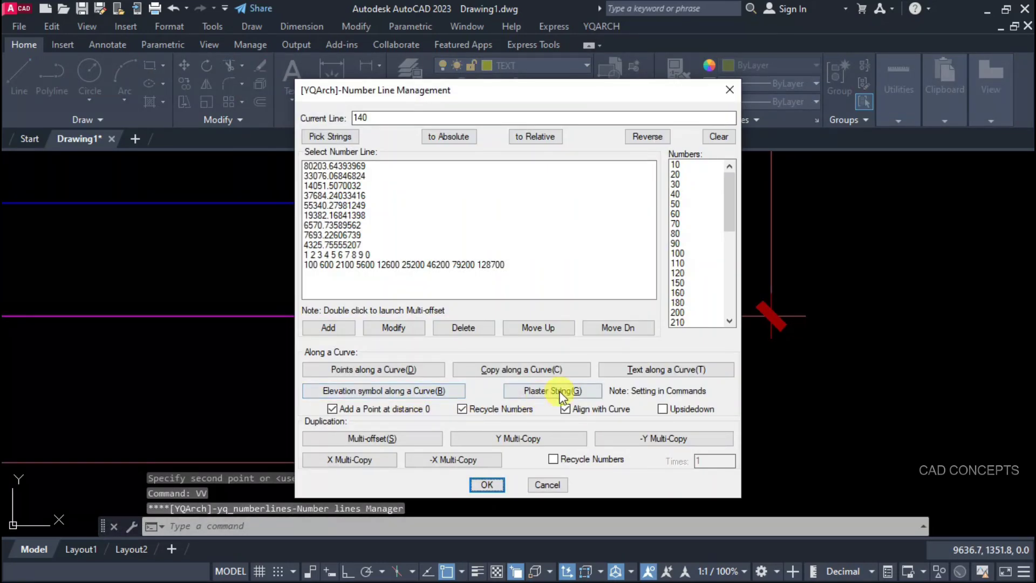
click(632, 370)
click(426, 394)
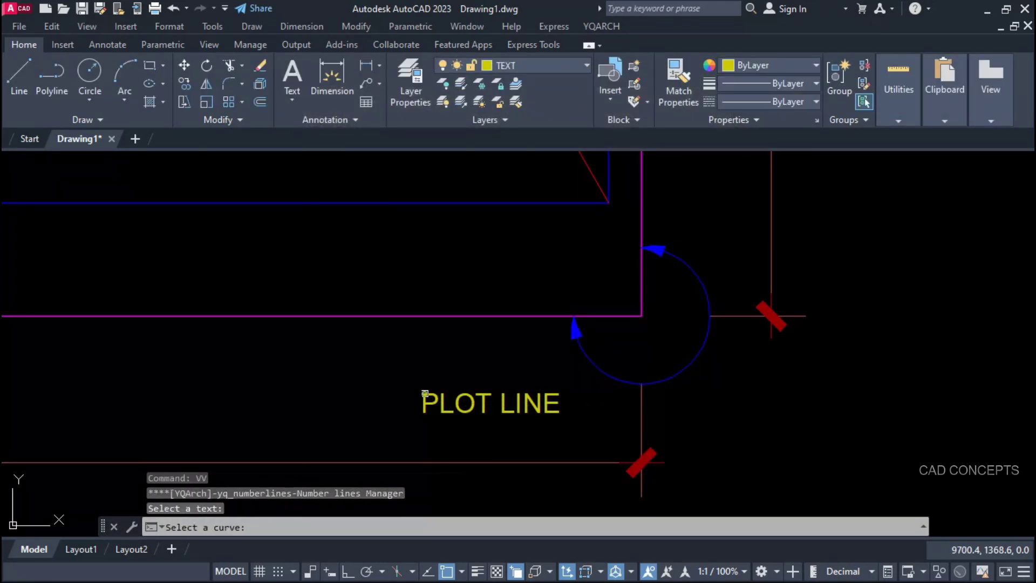
click(683, 259)
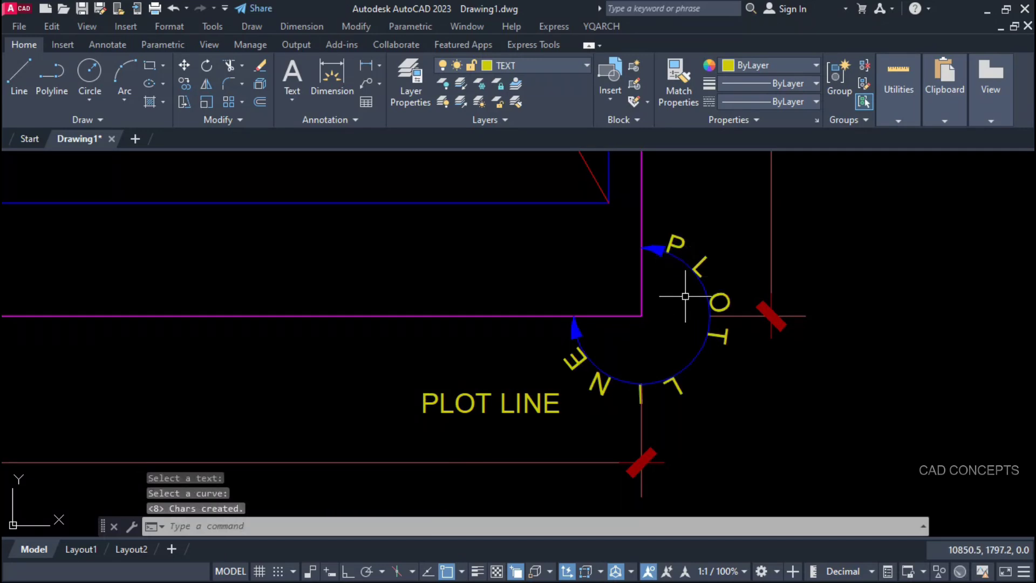
Move the straight PLOT LINE text beside the bottom-left corner circle.
click(509, 409)
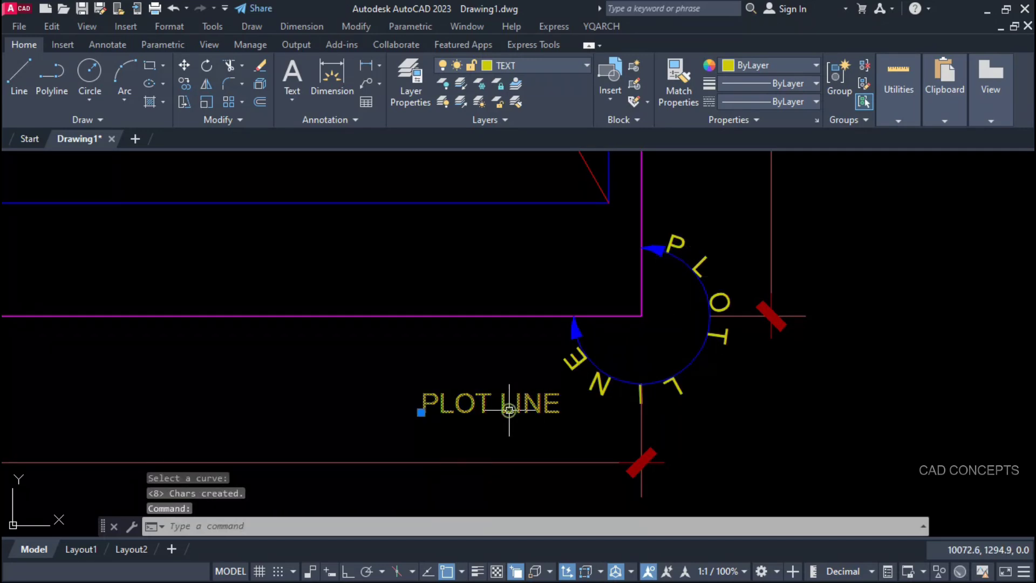
text(m)
key(Return)
click(501, 403)
scroll(771, 383, down, 6)
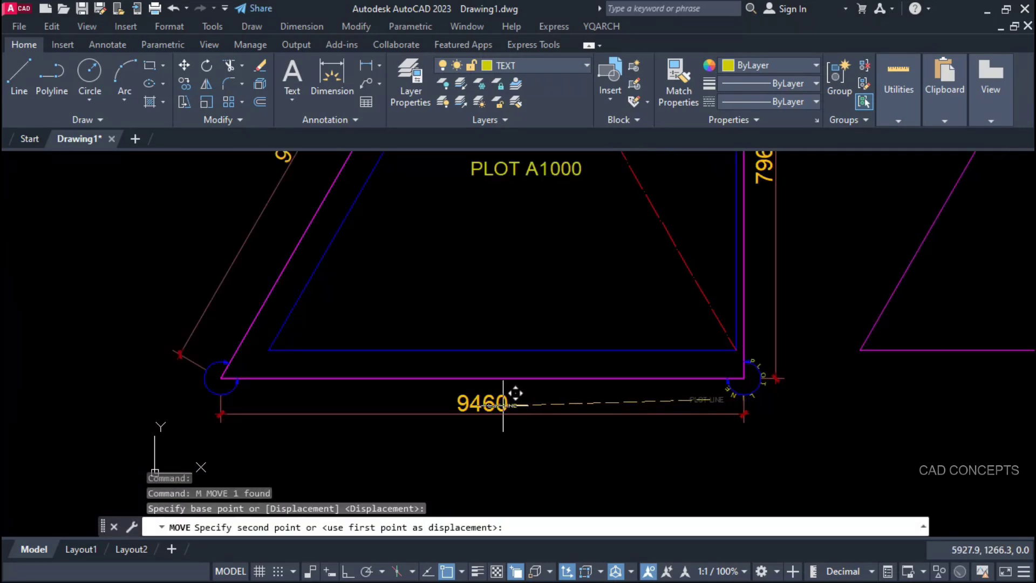
scroll(273, 359, up, 6)
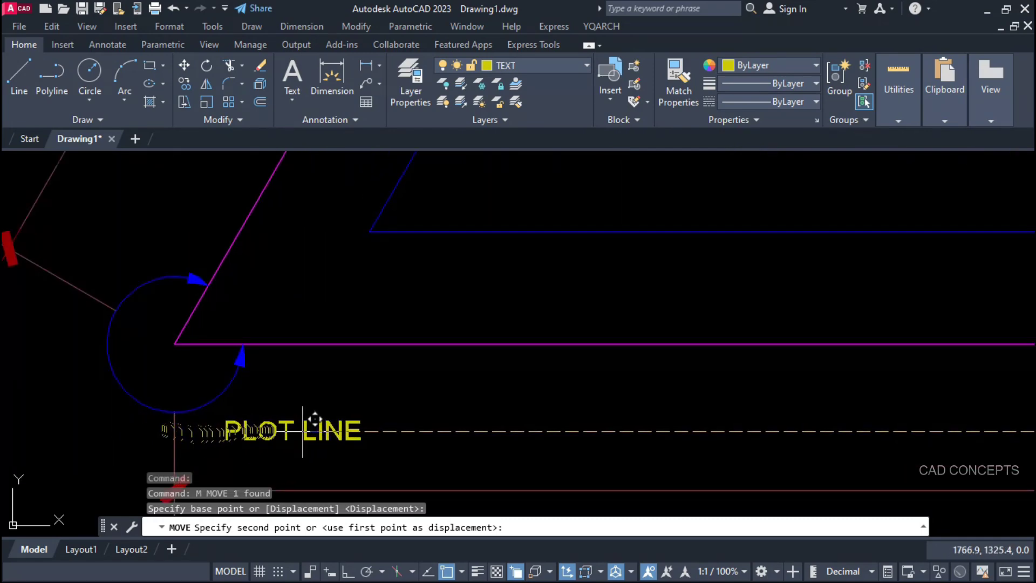
click(290, 439)
Curve PLOT LINE around the bottom-left corner circle with VV Text along a Curve.
text(vv)
key(Return)
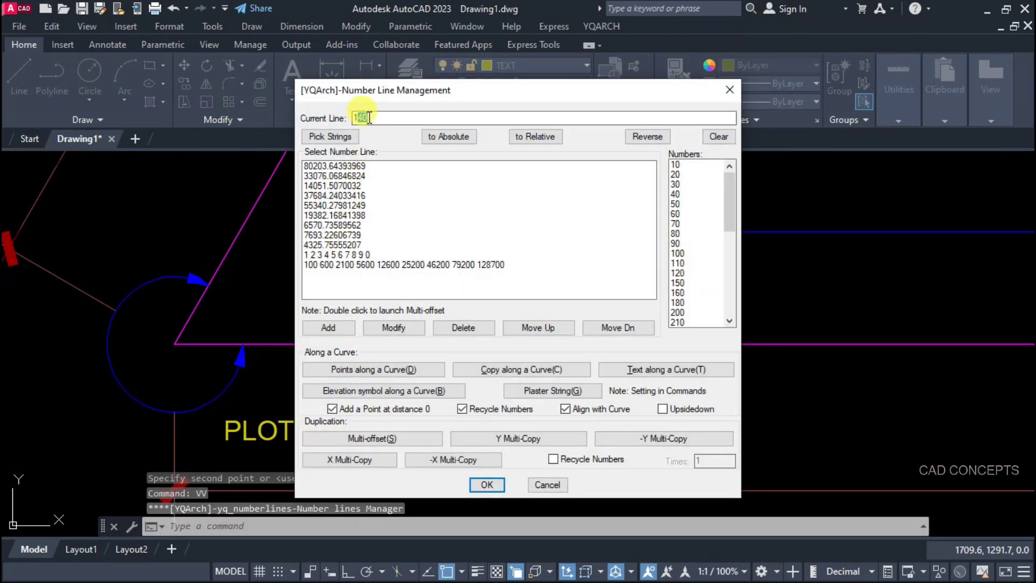
click(645, 369)
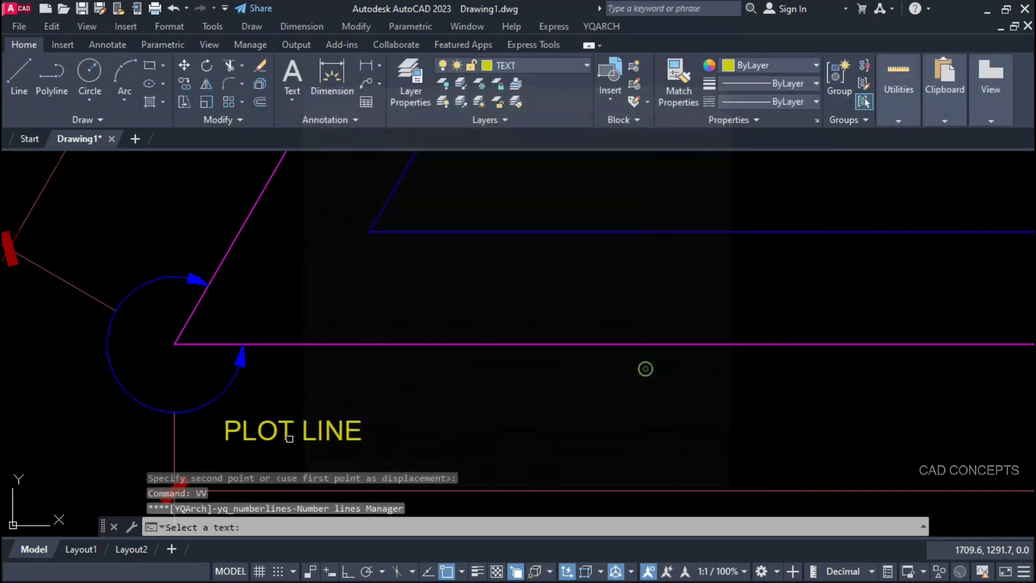
click(223, 431)
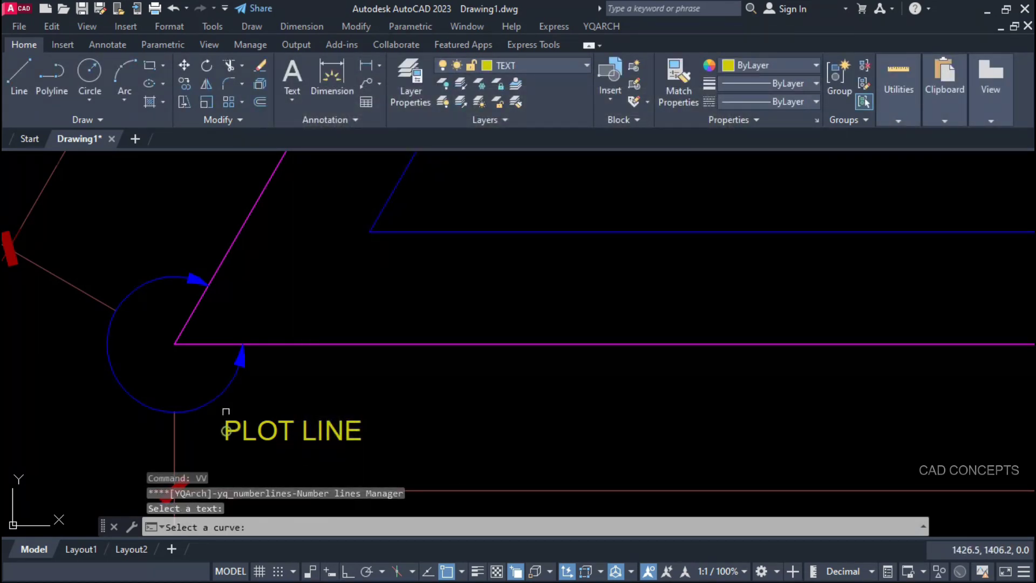
click(234, 379)
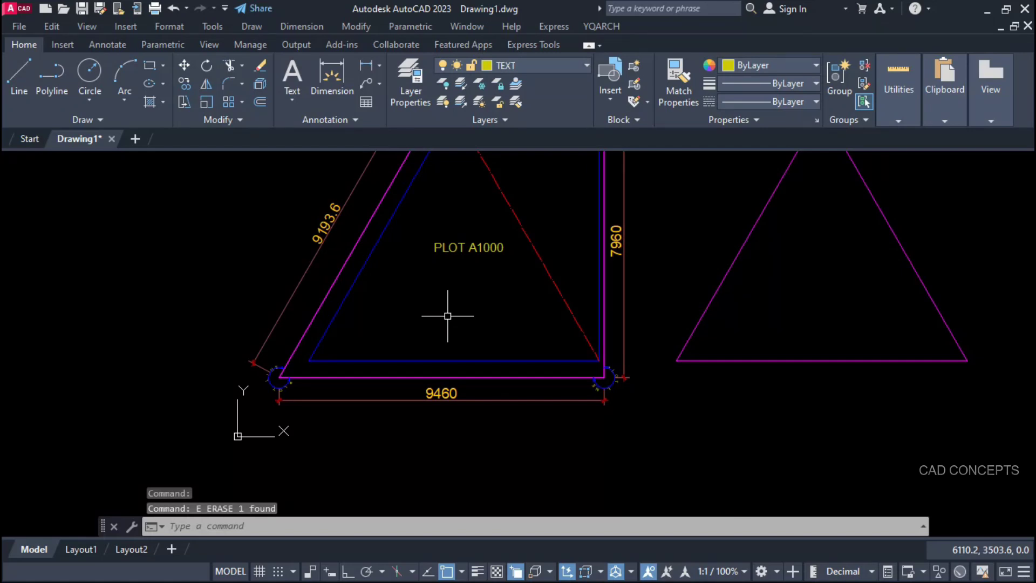
scroll(448, 316, down, 3)
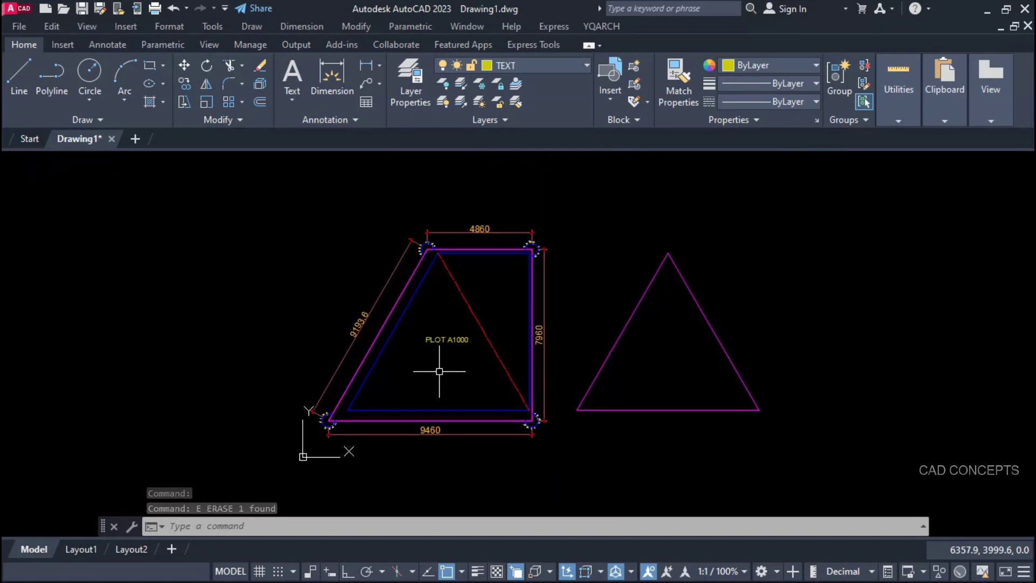
scroll(439, 371, up, 2)
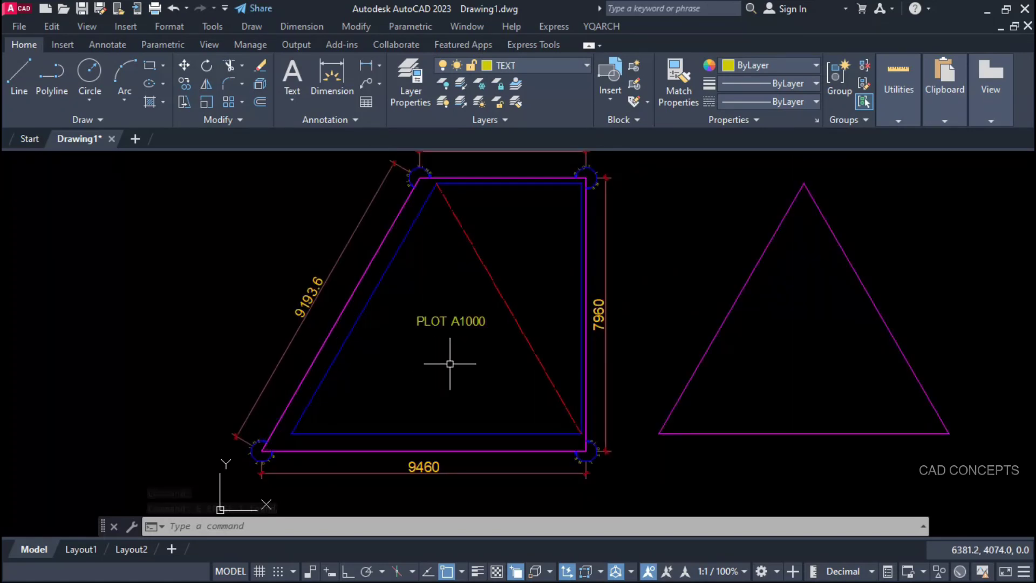
middle_drag(457, 366, 457, 389)
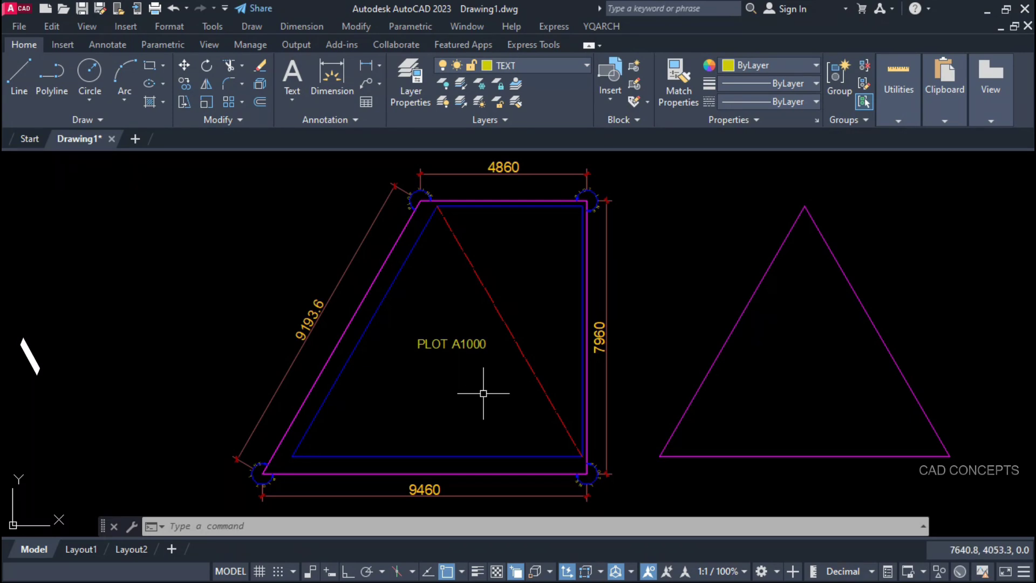
Start the SSW line-width change with a new width of 1.
text(ssw)
key(Return)
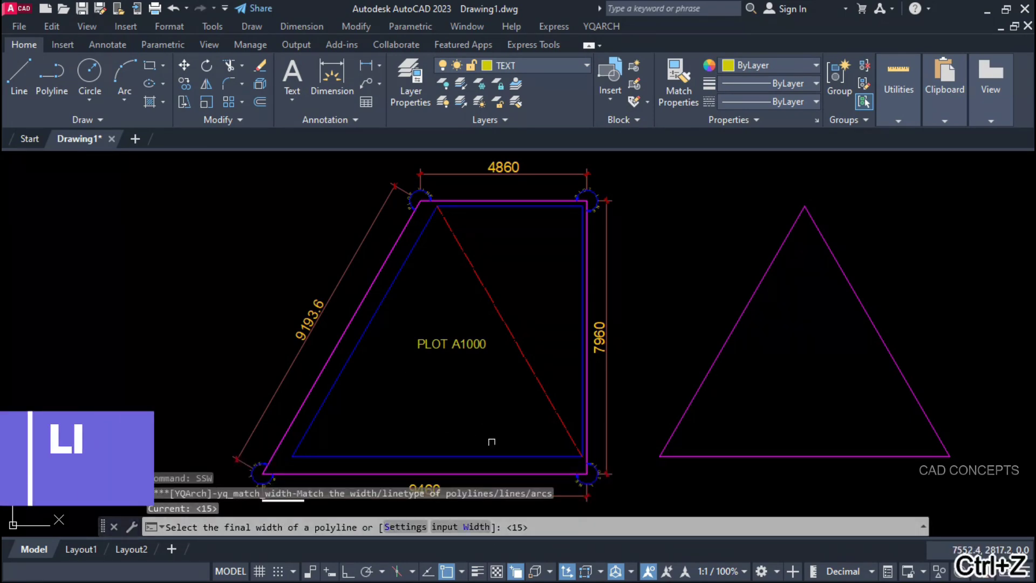
click(451, 528)
text(1)
key(Return)
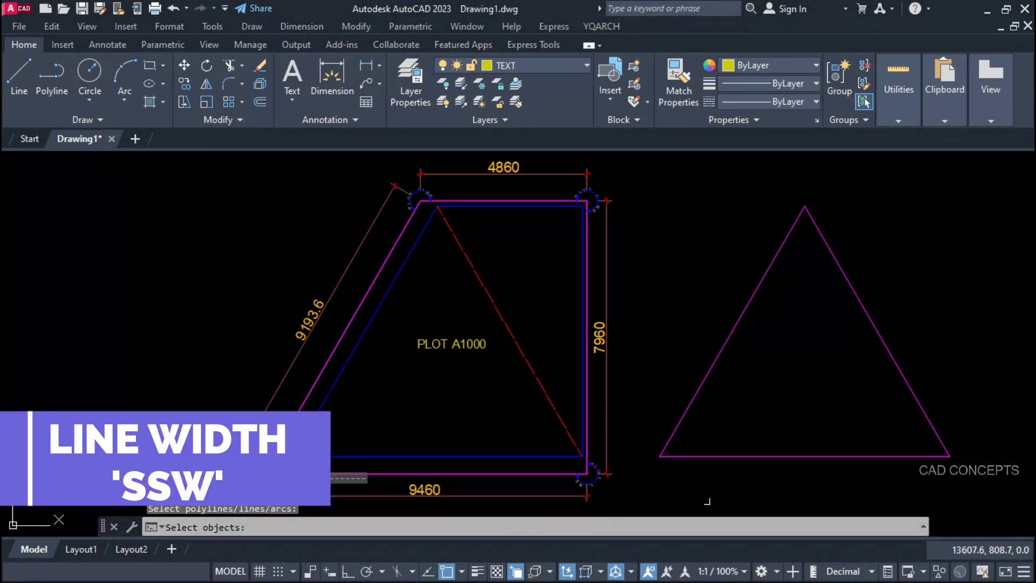
Window-select the whole drawing, then remove the top-left corner items from the selection.
click(949, 507)
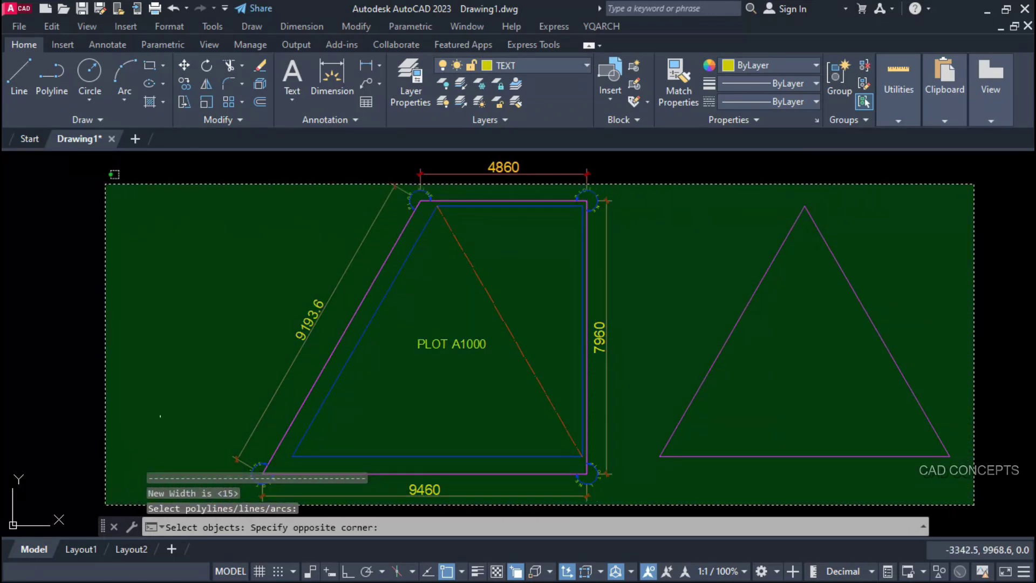
click(102, 151)
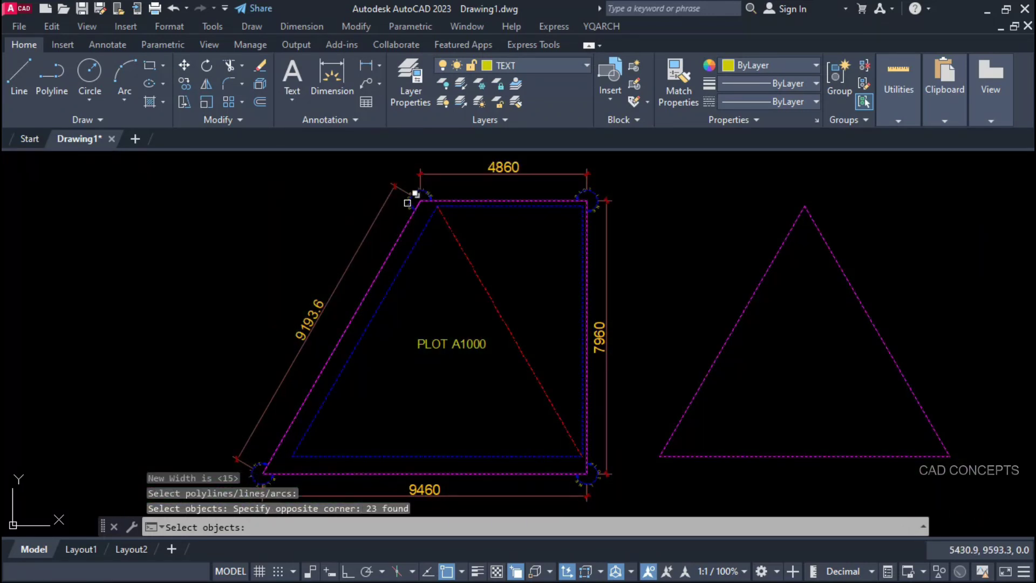
scroll(409, 203, up, 6)
shift+click(348, 210)
shift+click(459, 258)
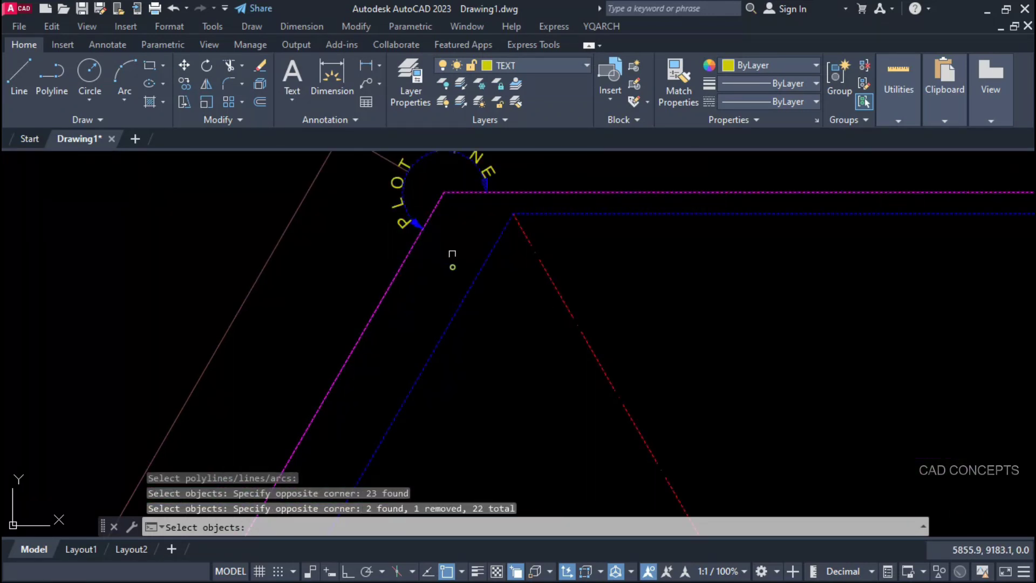
shift+click(458, 177)
shift+click(550, 239)
scroll(318, 265, down, 5)
scroll(623, 244, up, 4)
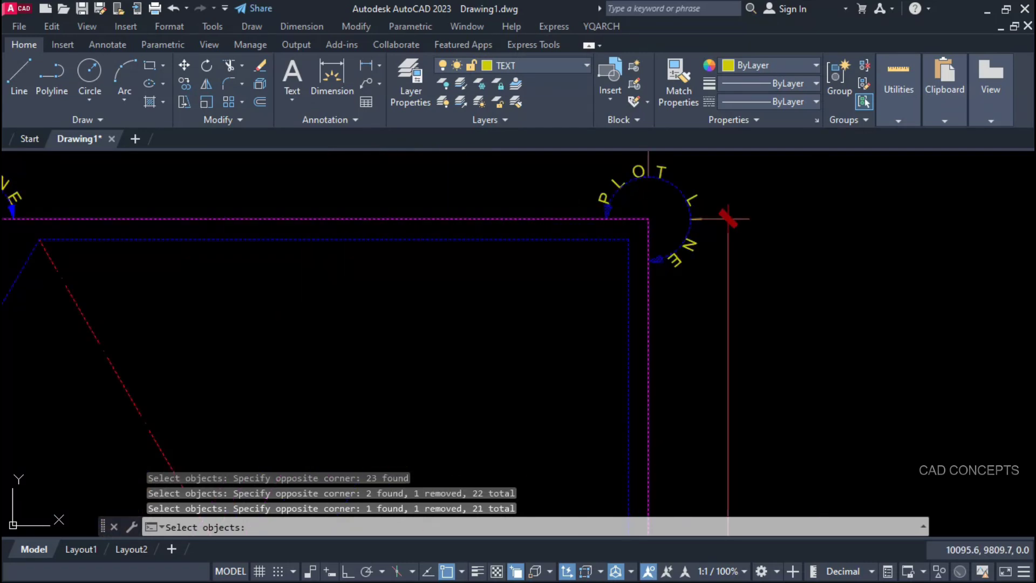
Remove the top-right, bottom-right and bottom-left corner labels from the selection.
shift+click(574, 190)
shift+click(672, 321)
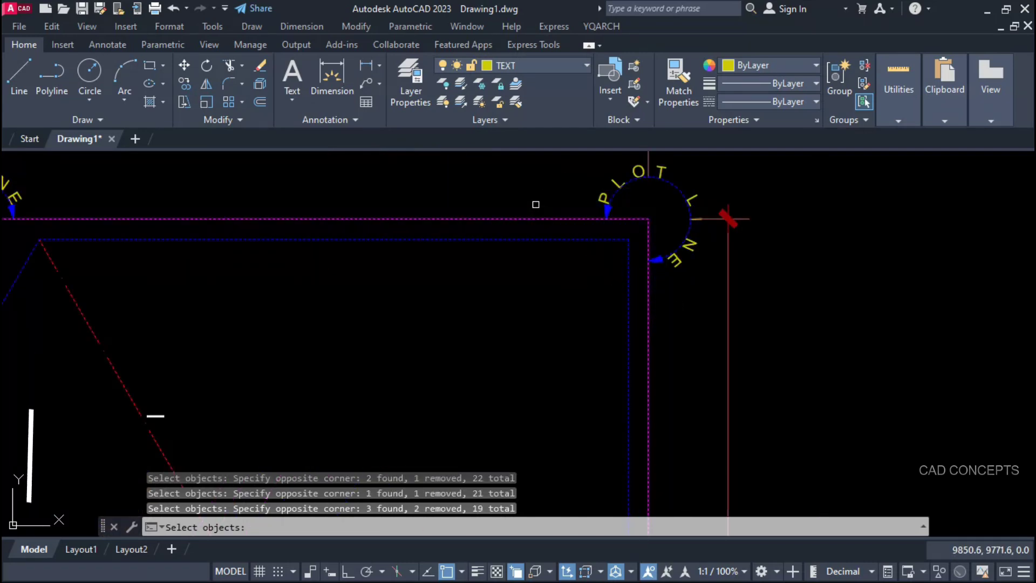
scroll(516, 203, down, 8)
scroll(510, 366, up, 4)
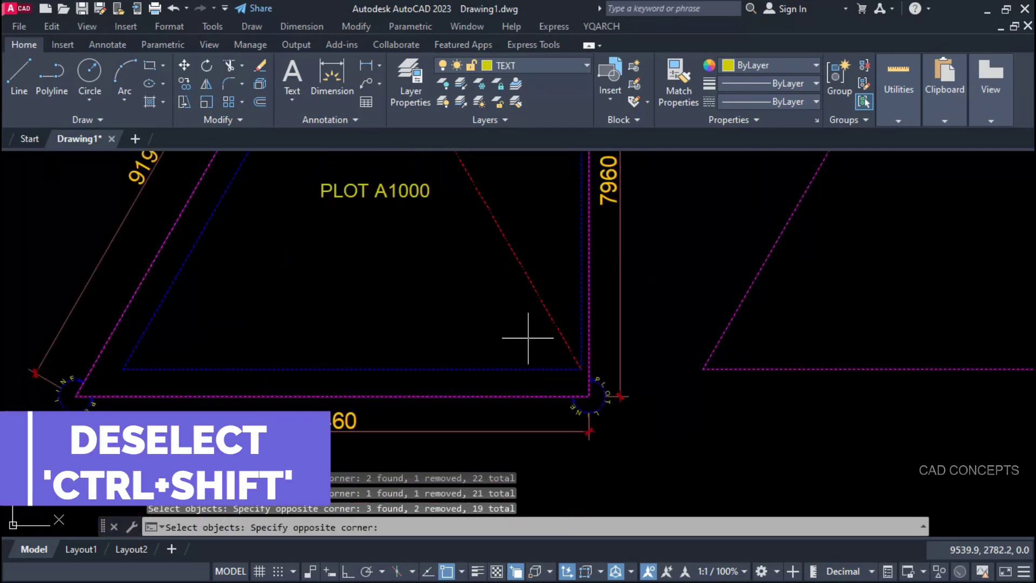
shift+click(528, 338)
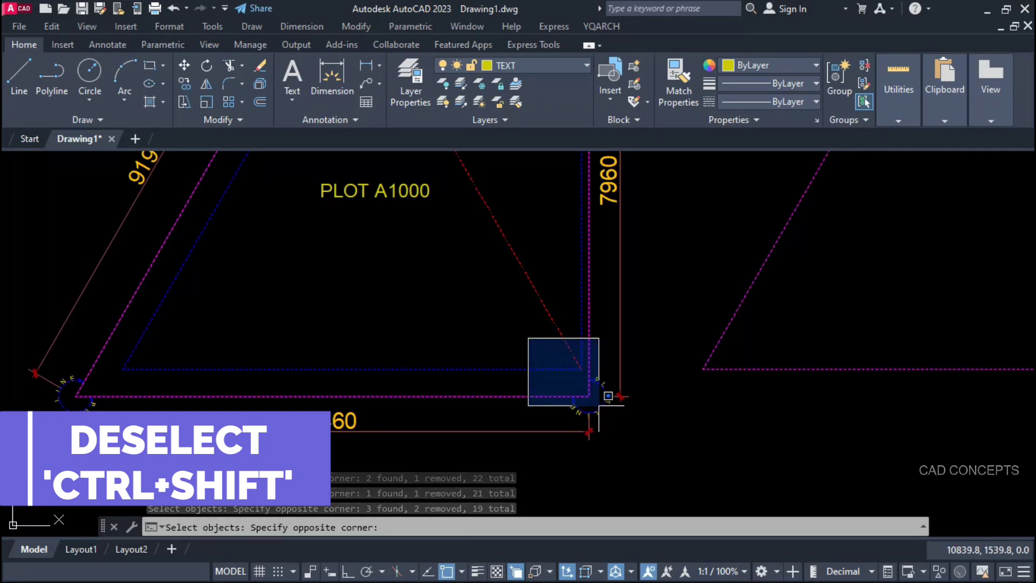
shift+click(598, 410)
shift+click(62, 356)
shift+click(113, 401)
scroll(172, 451, down, 2)
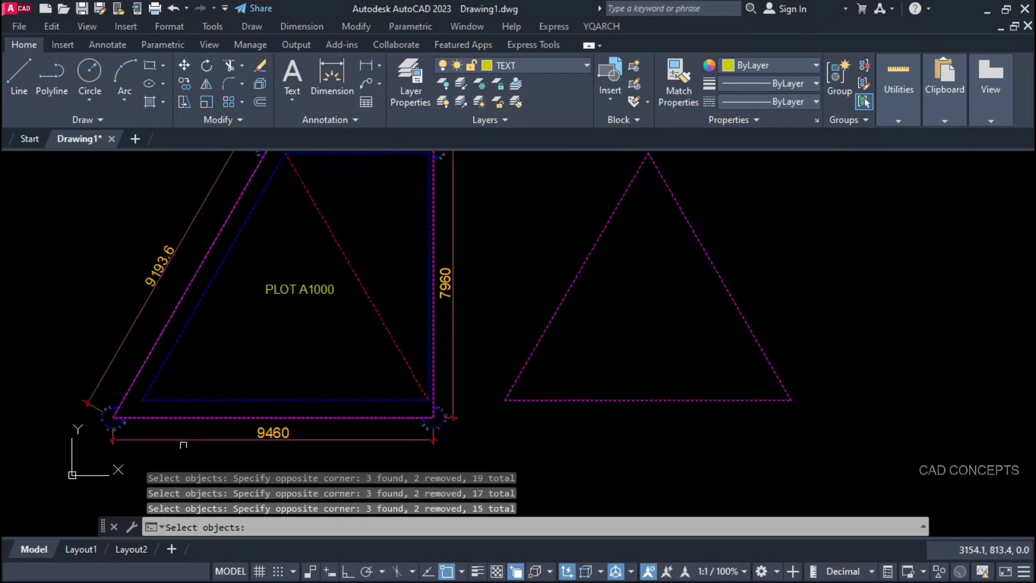
middle_drag(313, 321, 336, 374)
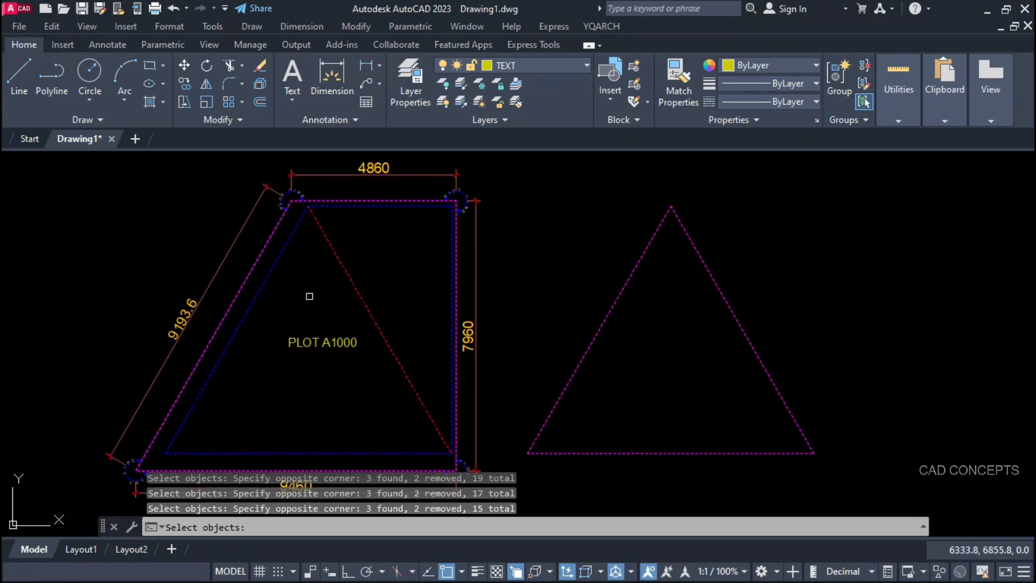
Apply width 1 to the remaining plot boundary and inner lines.
key(Return)
scroll(275, 212, up, 10)
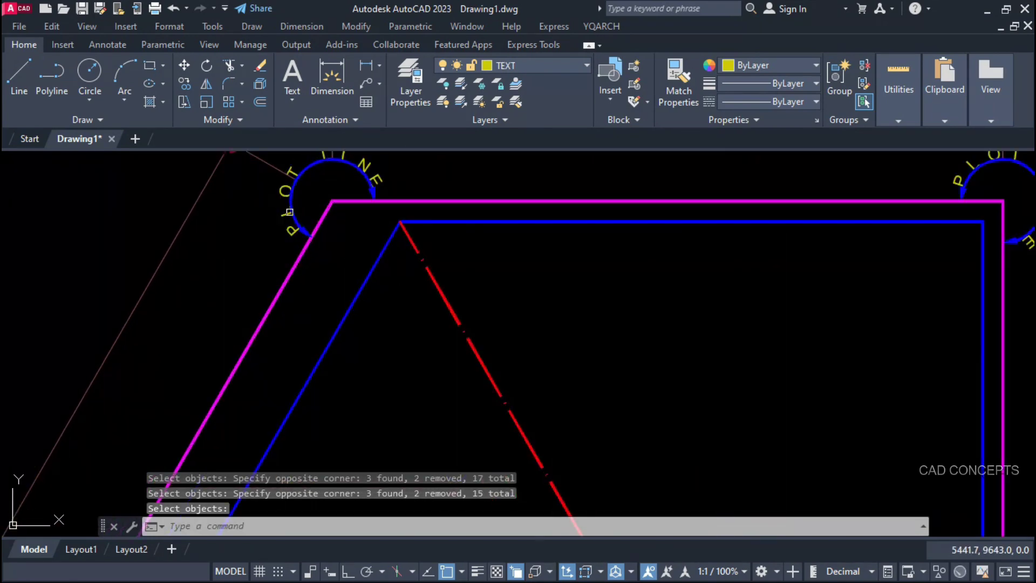
scroll(301, 216, down, 4)
scroll(253, 279, down, 5)
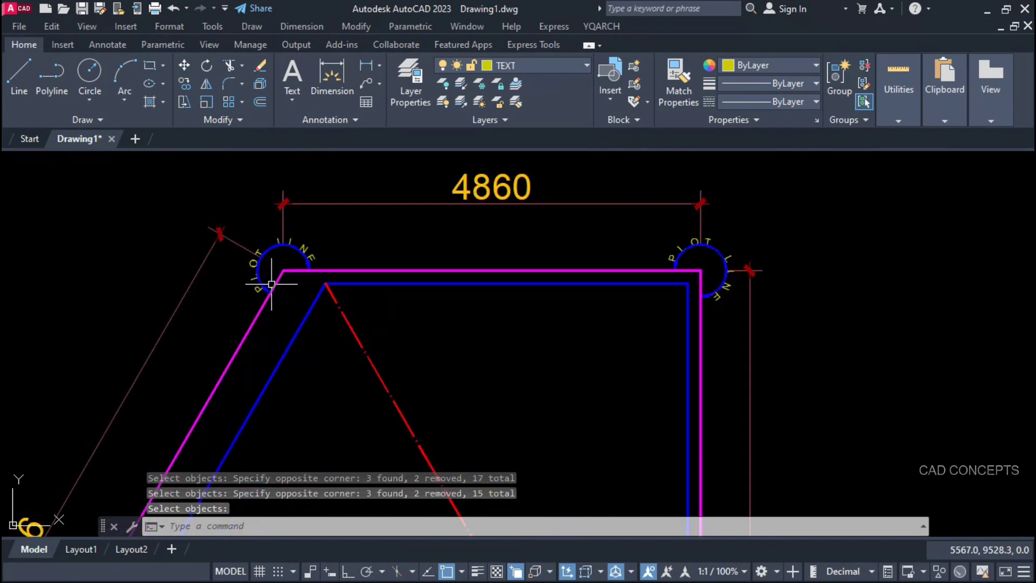
scroll(536, 258, down, 3)
scroll(536, 270, down, 2)
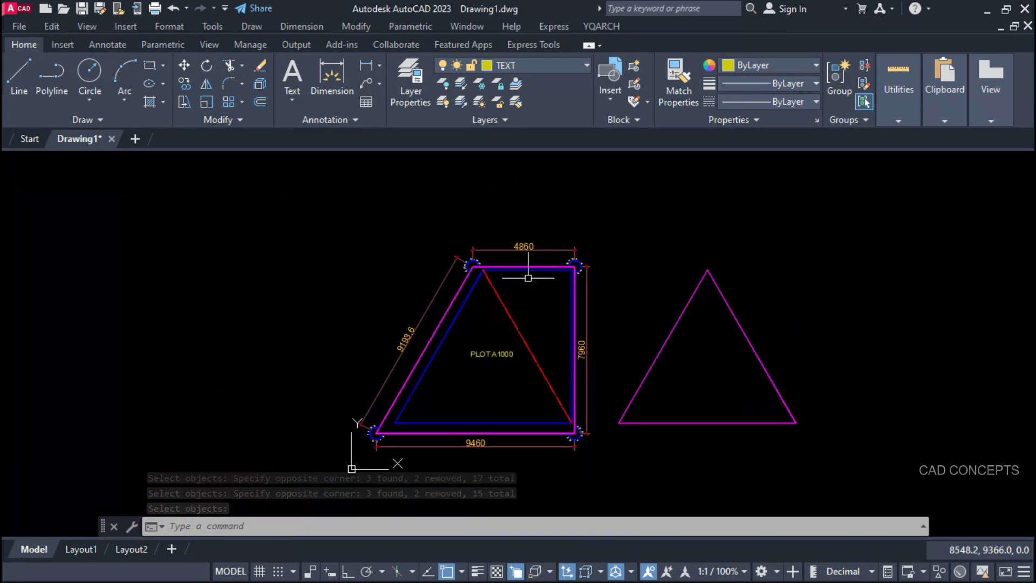
scroll(483, 413, up, 2)
scroll(438, 335, up, 5)
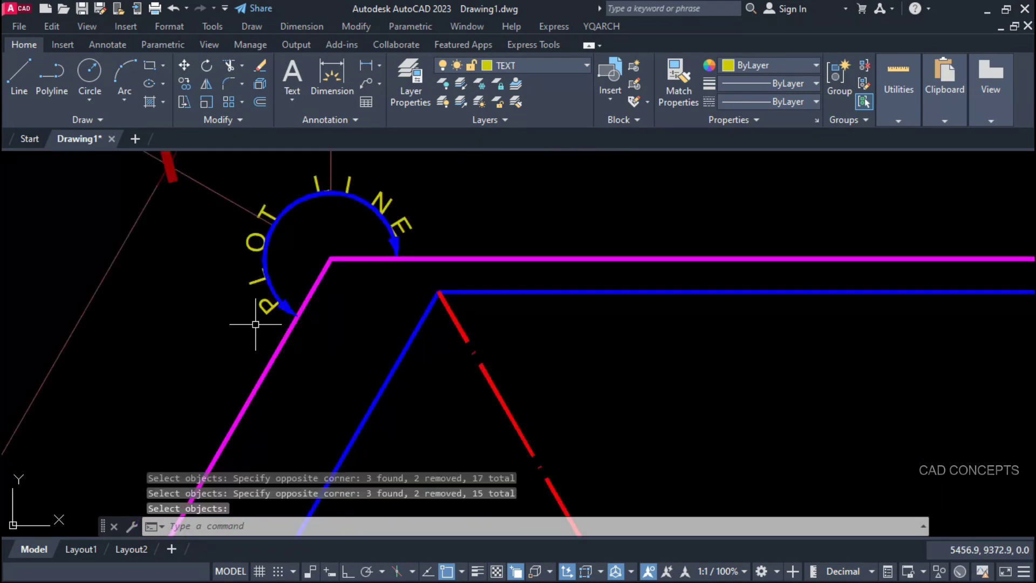
scroll(254, 324, down, 2)
scroll(540, 250, down, 6)
scroll(483, 413, up, 2)
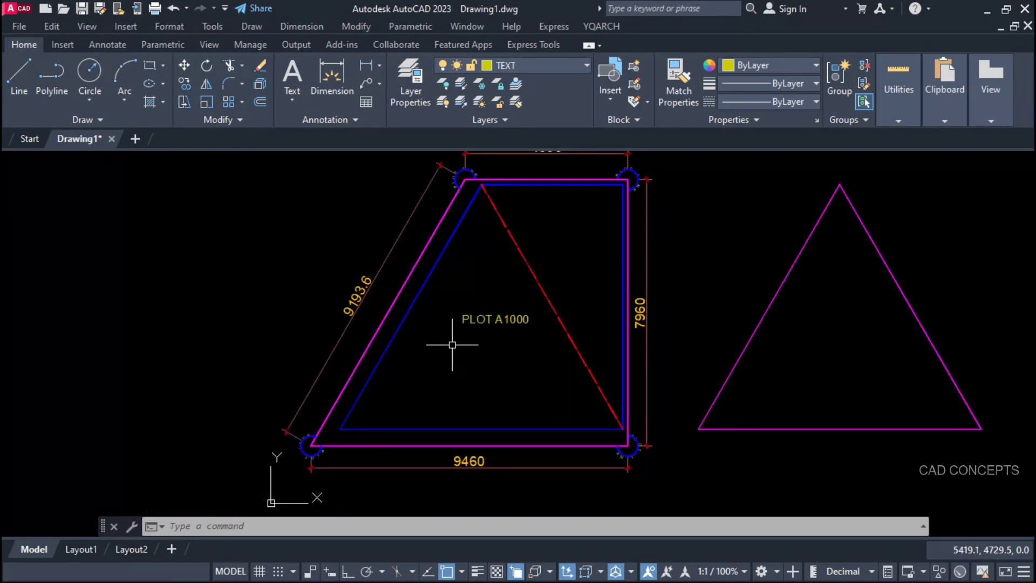
In the TK drawing frame dialog, make the frame layer white and the scale 1:30.
middle_drag(439, 335, 385, 372)
text(tk)
key(Return)
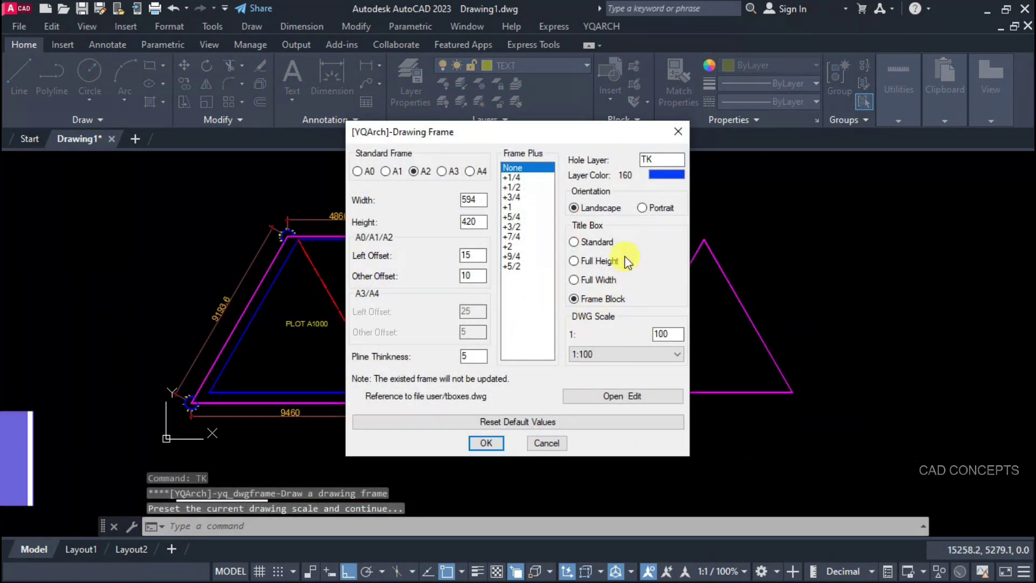
click(666, 174)
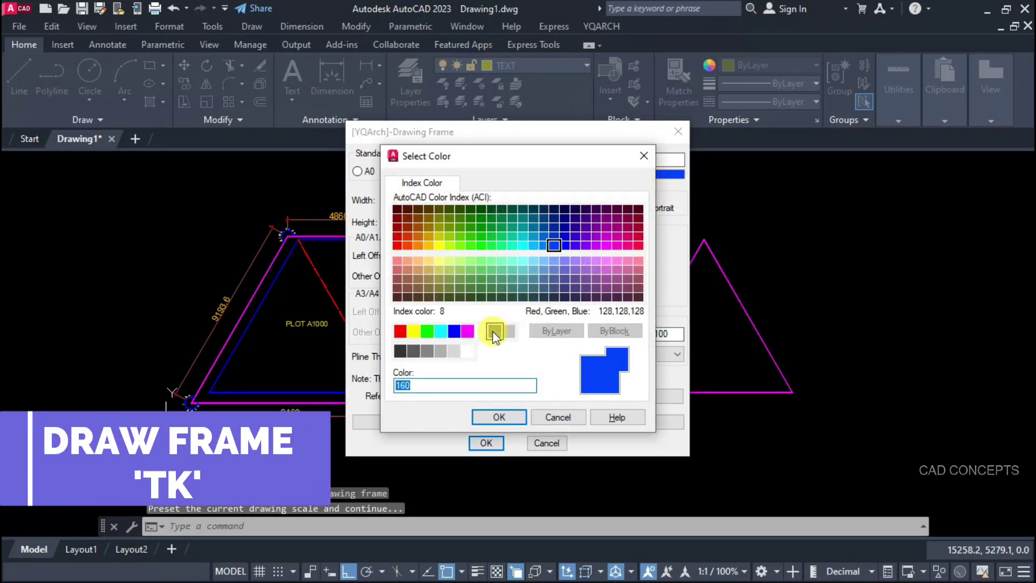
click(481, 331)
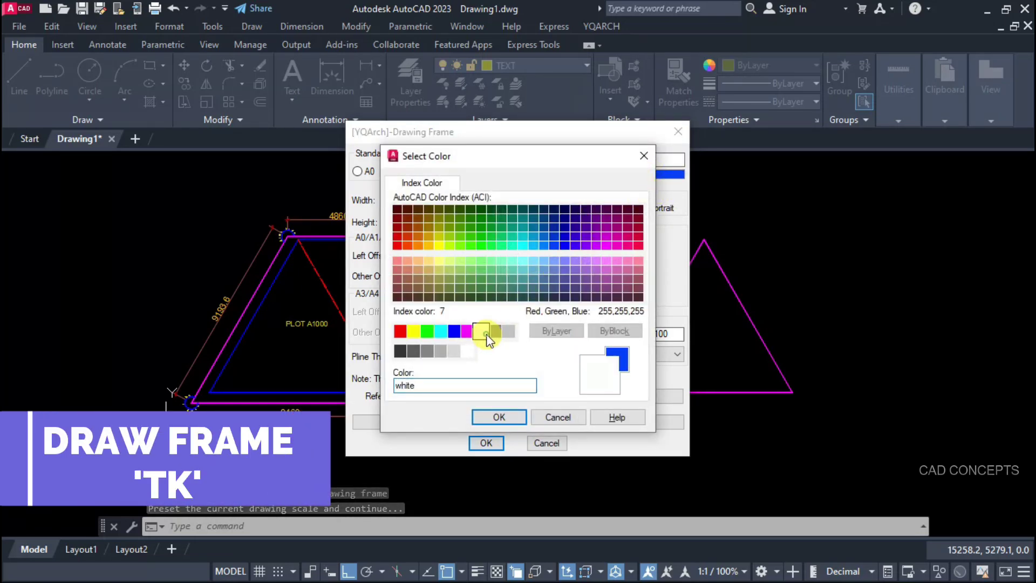
click(489, 418)
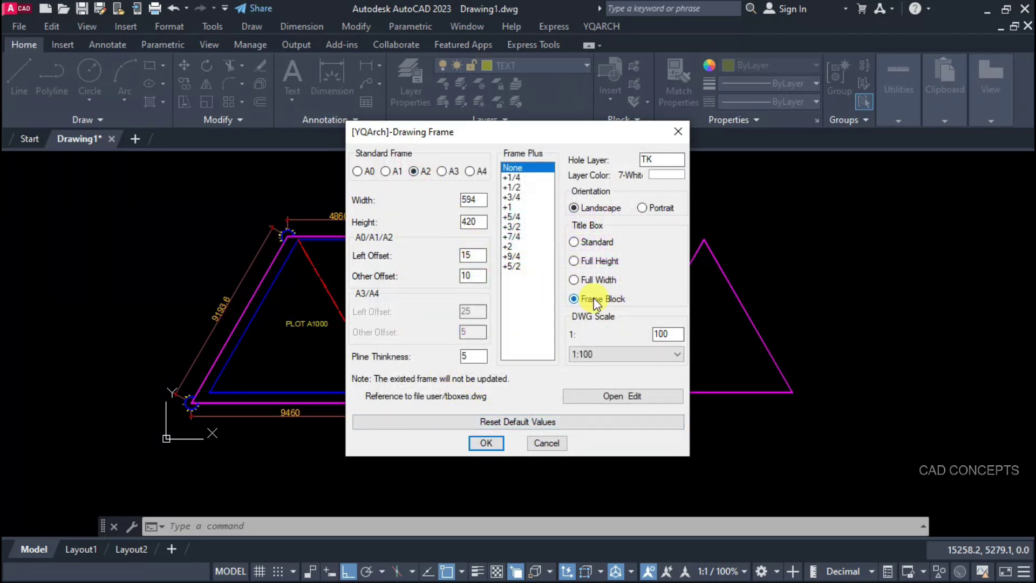
click(622, 354)
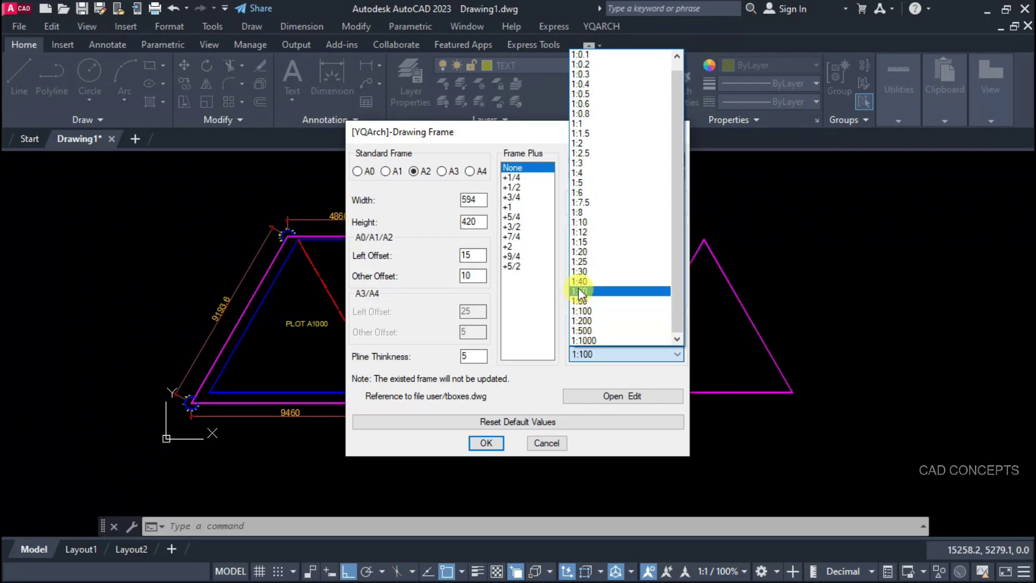
click(578, 272)
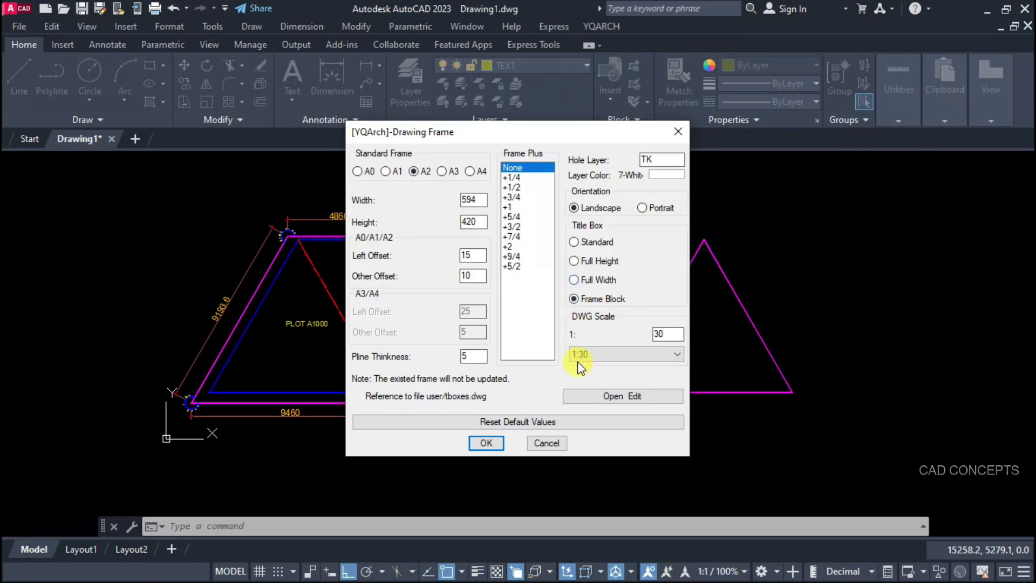
Insert the A2 frame with title block at a corner below-left of the plot, with Ortho off.
click(482, 444)
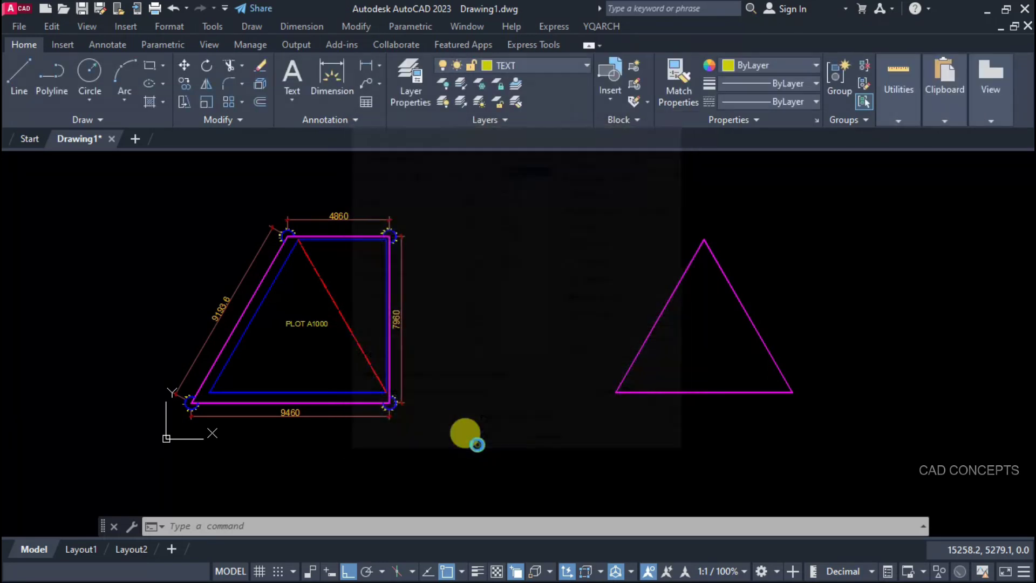
key(F8)
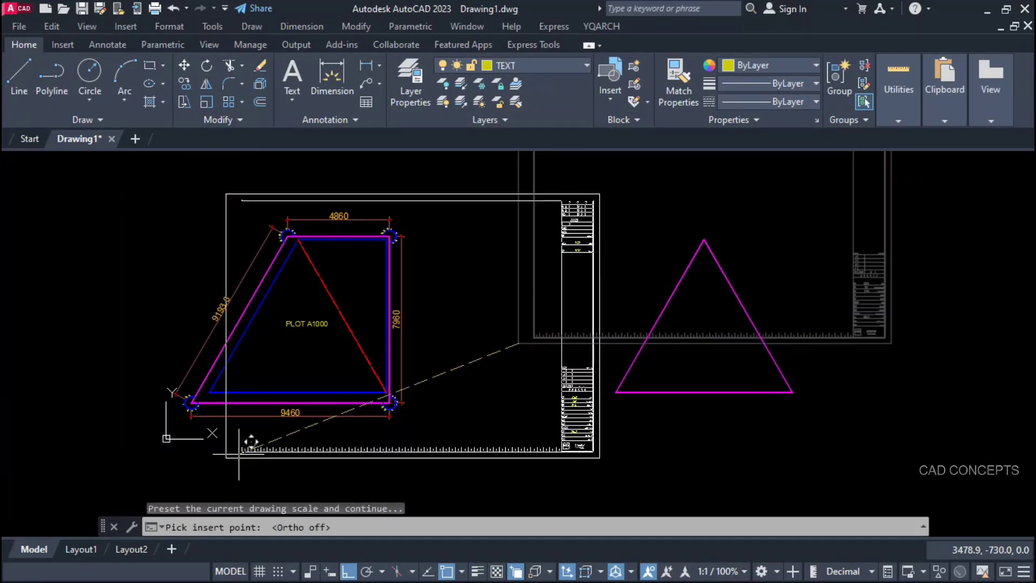
click(157, 462)
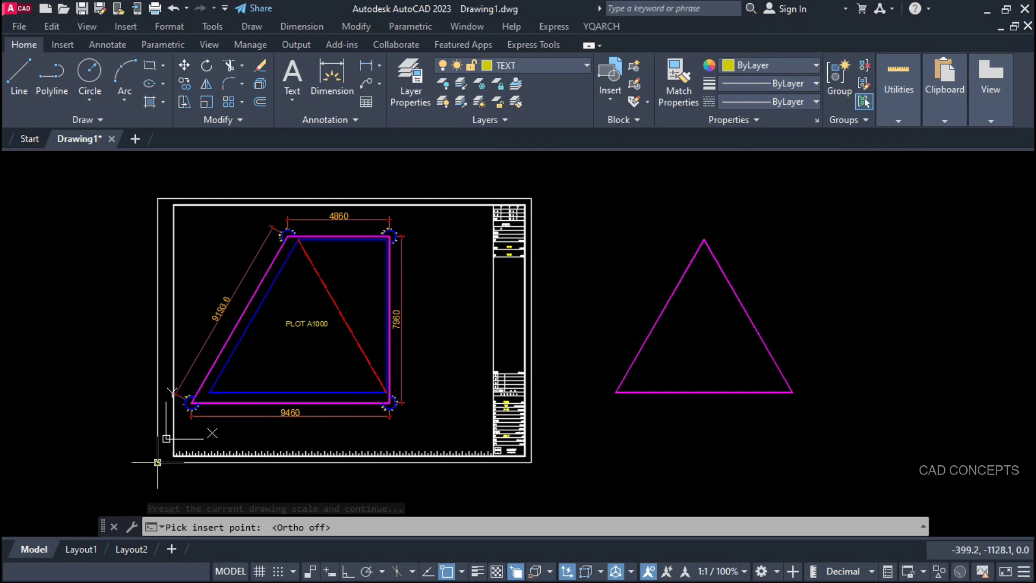
Move the drawing frame slightly up-left so it encloses the plot.
click(174, 352)
text(m)
key(Return)
click(95, 372)
click(88, 368)
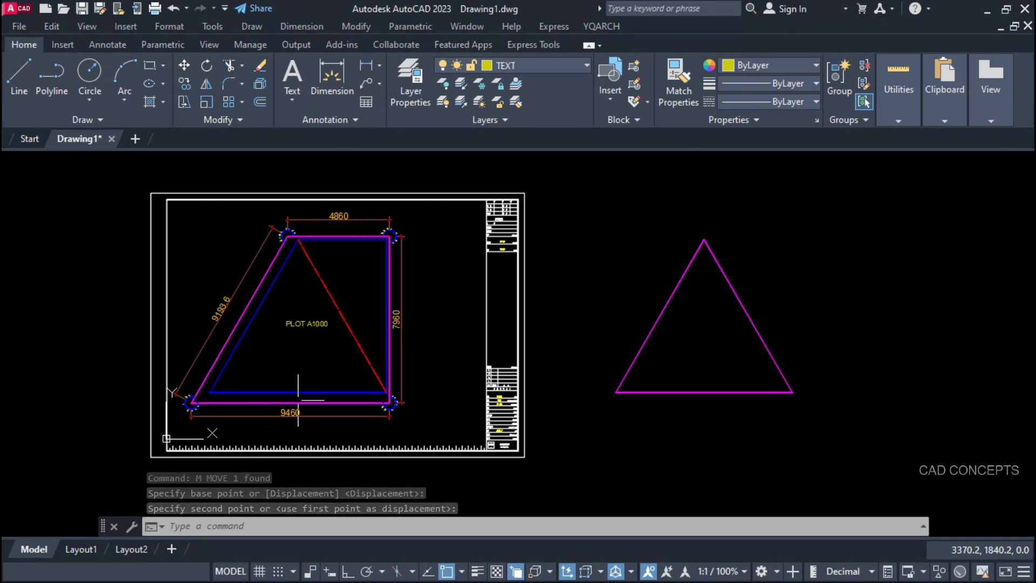
click(488, 394)
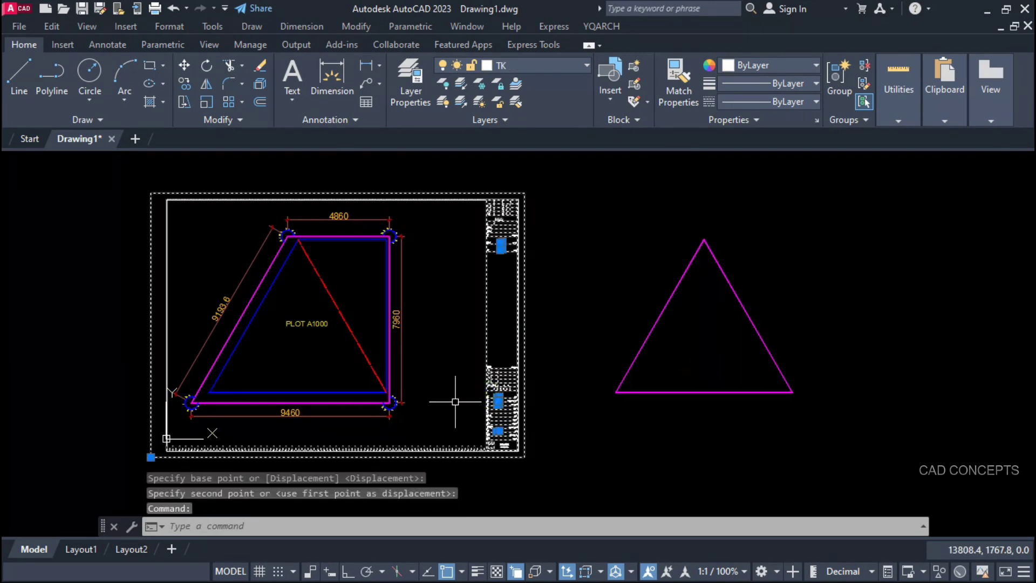
Explode the frame block and copy the PLOT A1000 label beneath the plot.
key(Return)
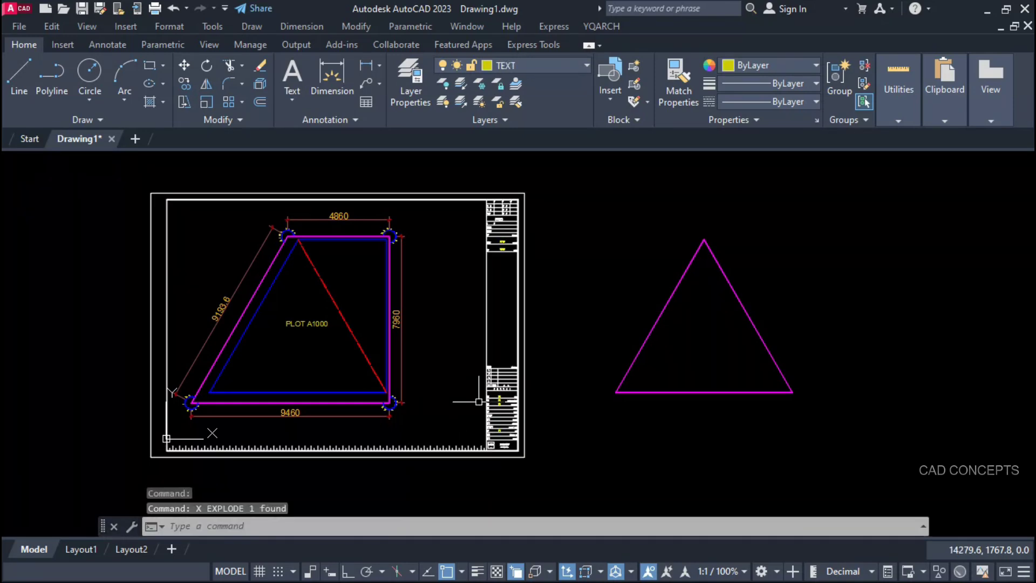
click(303, 326)
text(co)
key(Return)
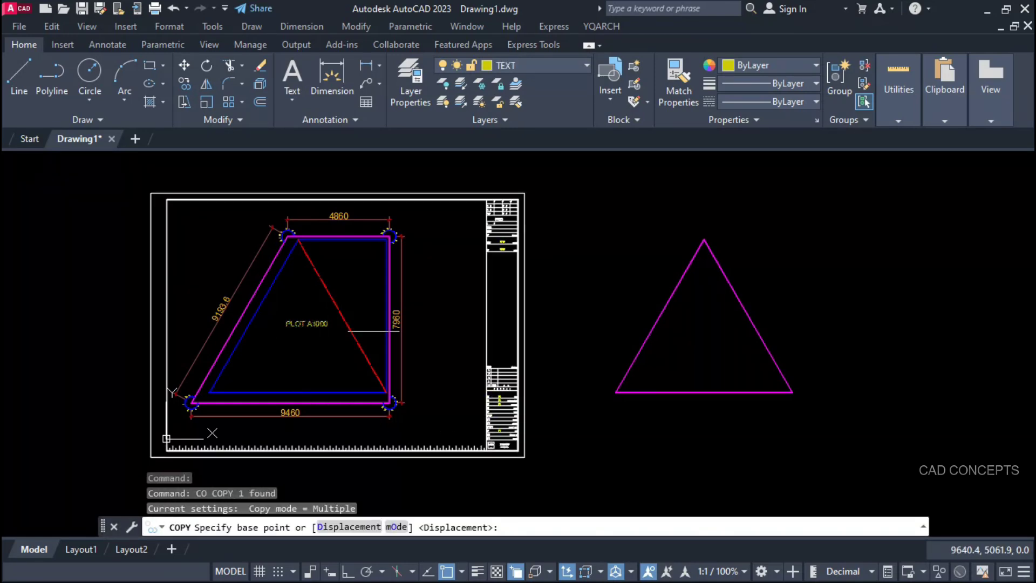
click(640, 179)
click(578, 279)
key(Escape)
Change the copied label's text to PLOT LOCATION PLAN.
double_click(241, 424)
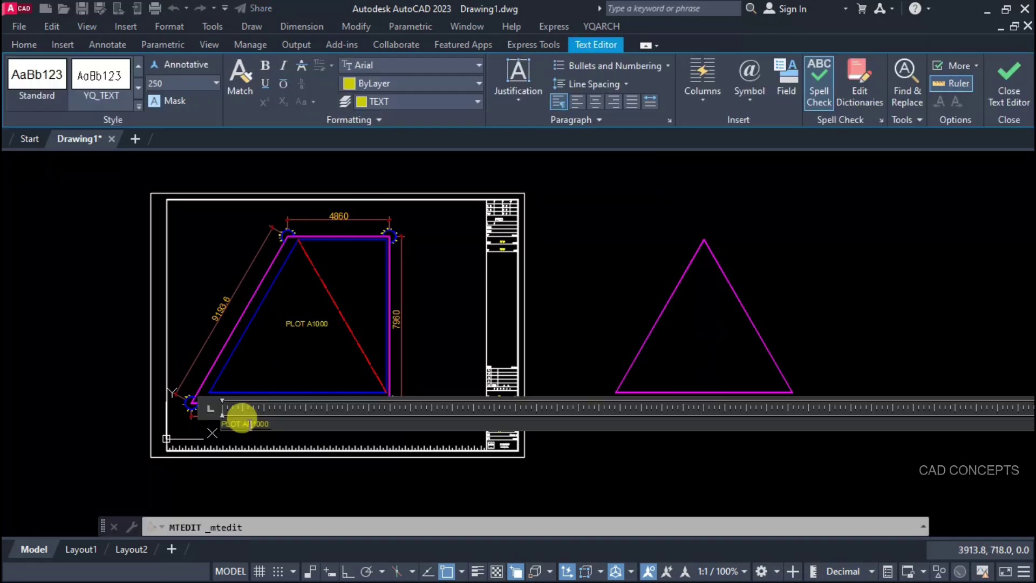
key(ctrl+a)
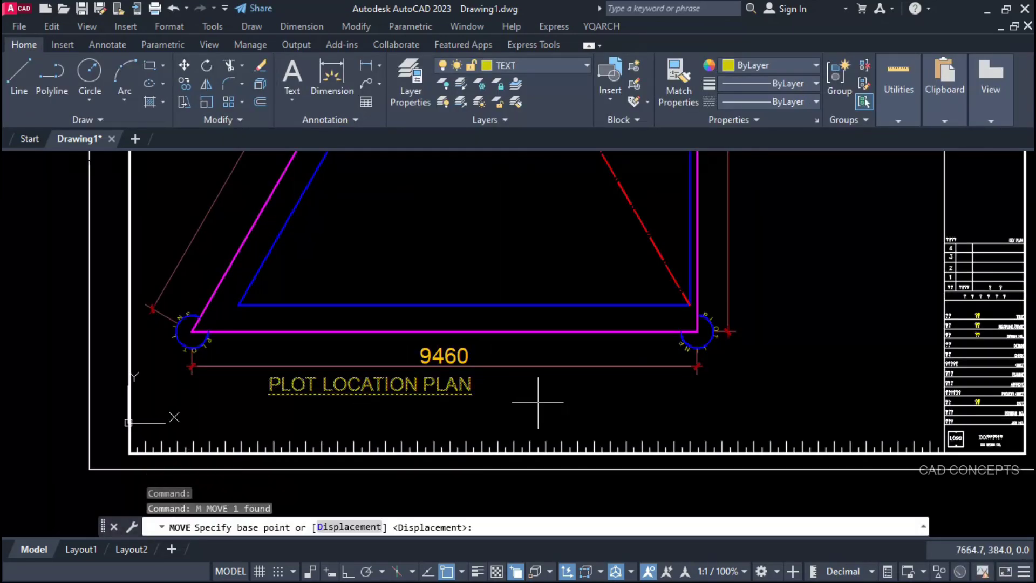
click(538, 402)
key(Escape)
scroll(462, 308, down, 5)
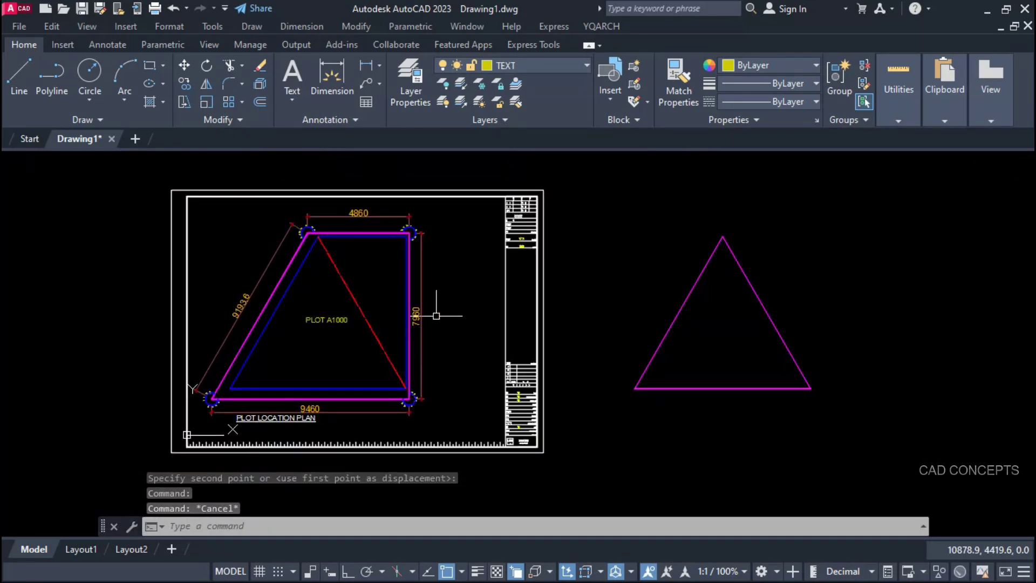
click(556, 171)
Select the whole title-block sheet and open its Color list in Properties.
click(542, 192)
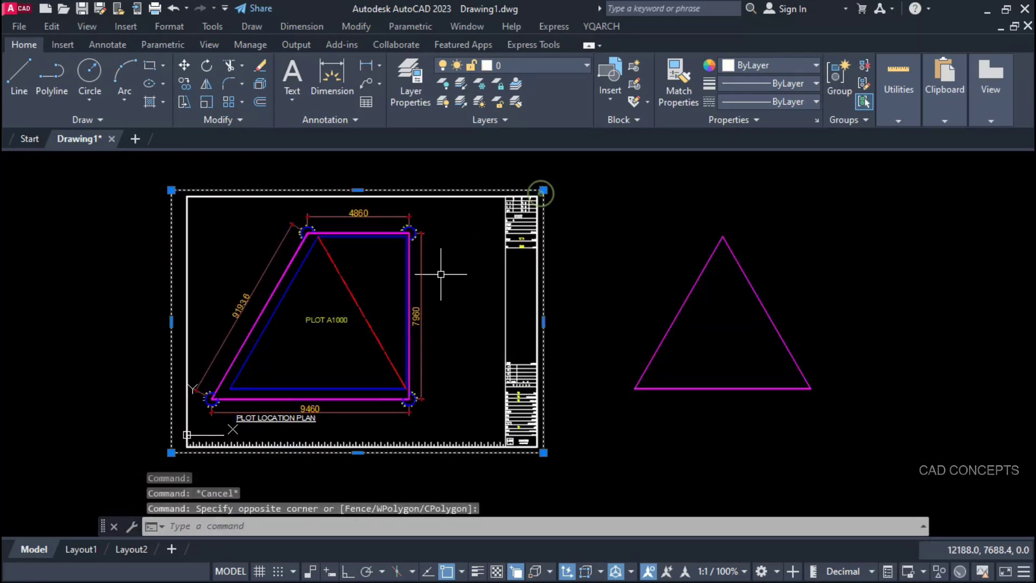
click(759, 69)
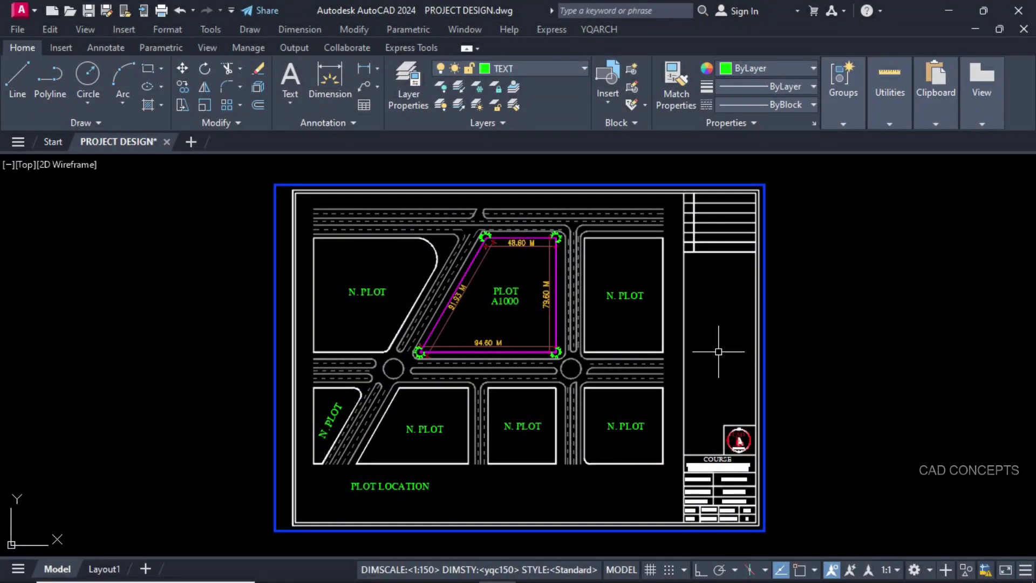